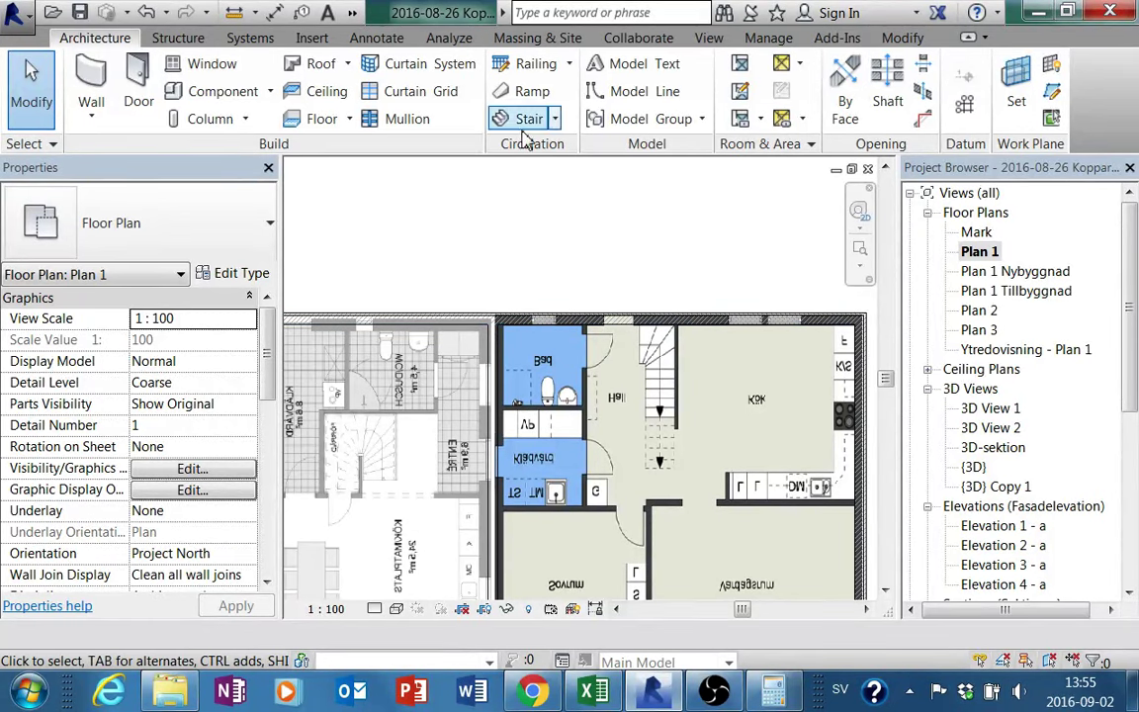
Start a Stair by Component on Plan 1 with the wooden Trätrappa - öppen type
{"action": "left_click", "coordinate": [554, 119]}
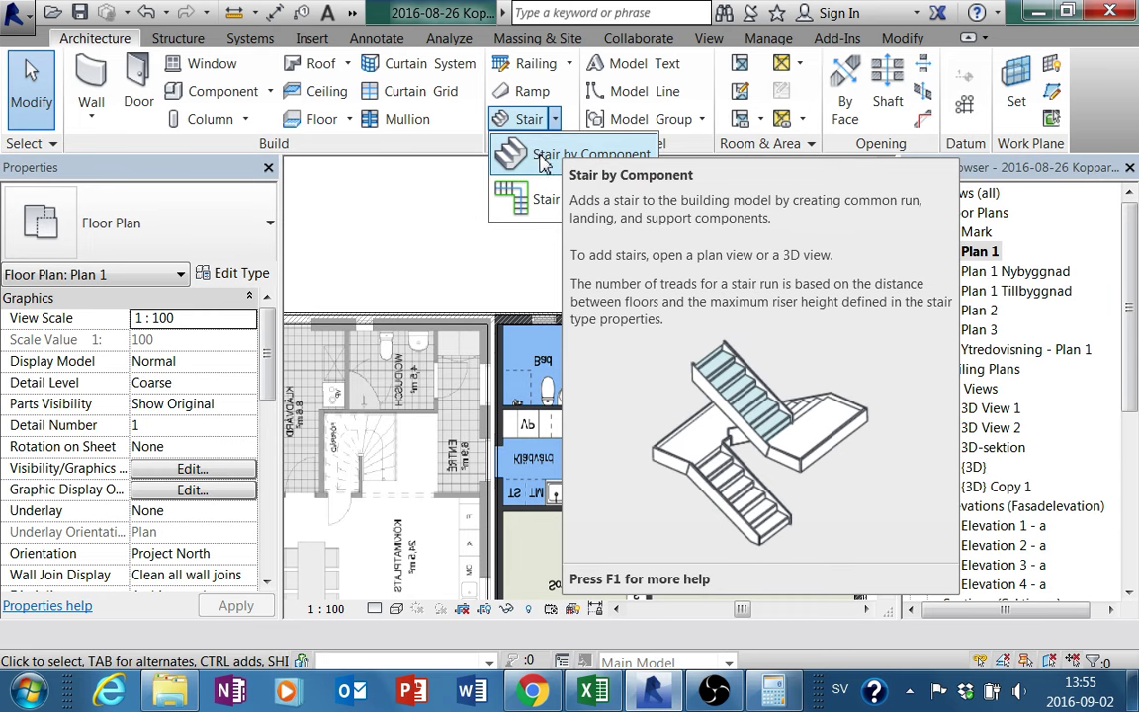
{"action": "left_click", "coordinate": [543, 161]}
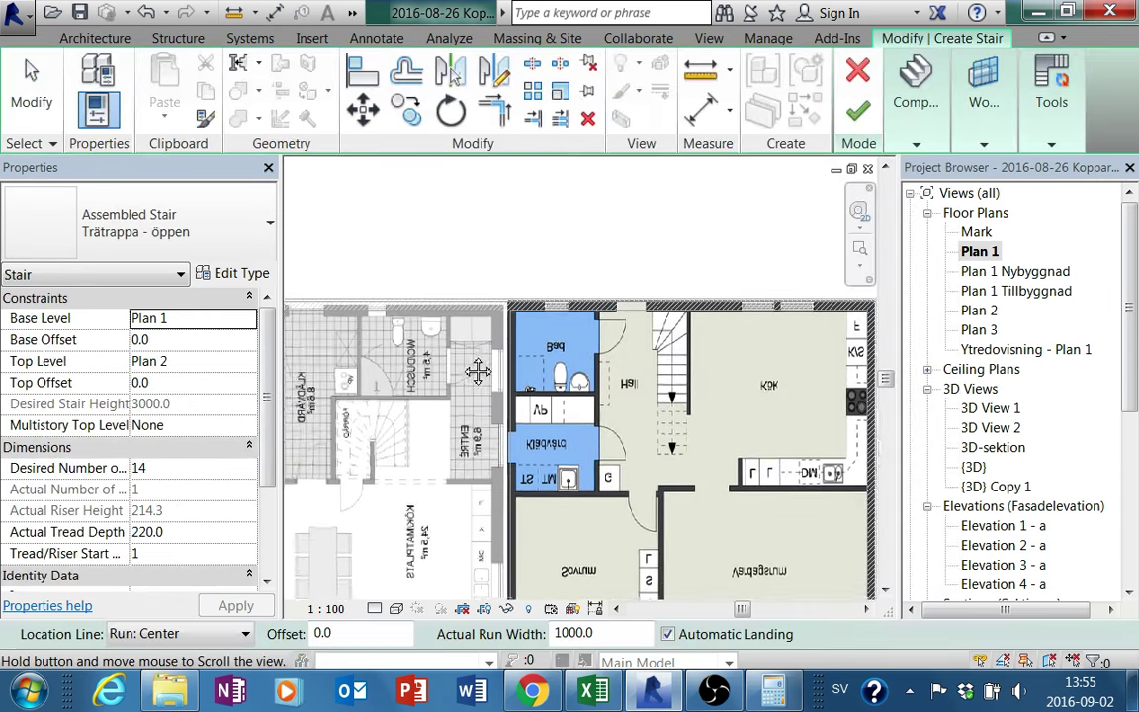
Choose the U-Shape Winder run shape and widen the Properties palette
{"action": "middle_click_drag", "start_coordinate": [478, 371], "coordinate": [496, 363]}
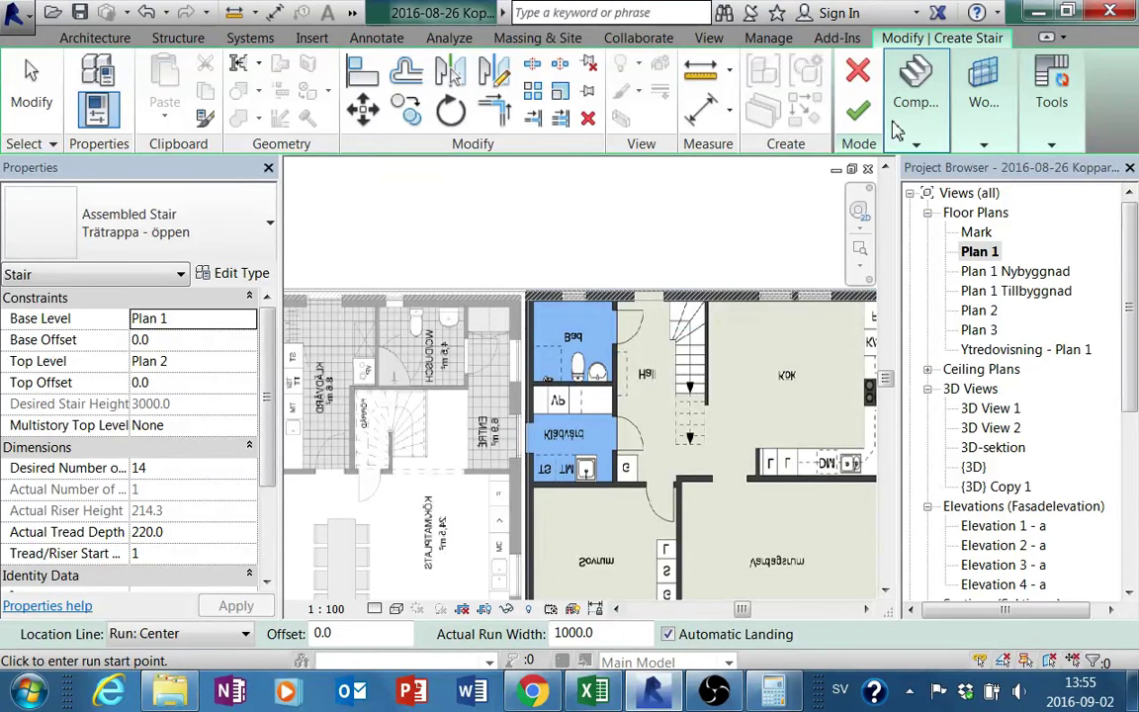
{"action": "left_click", "coordinate": [928, 138]}
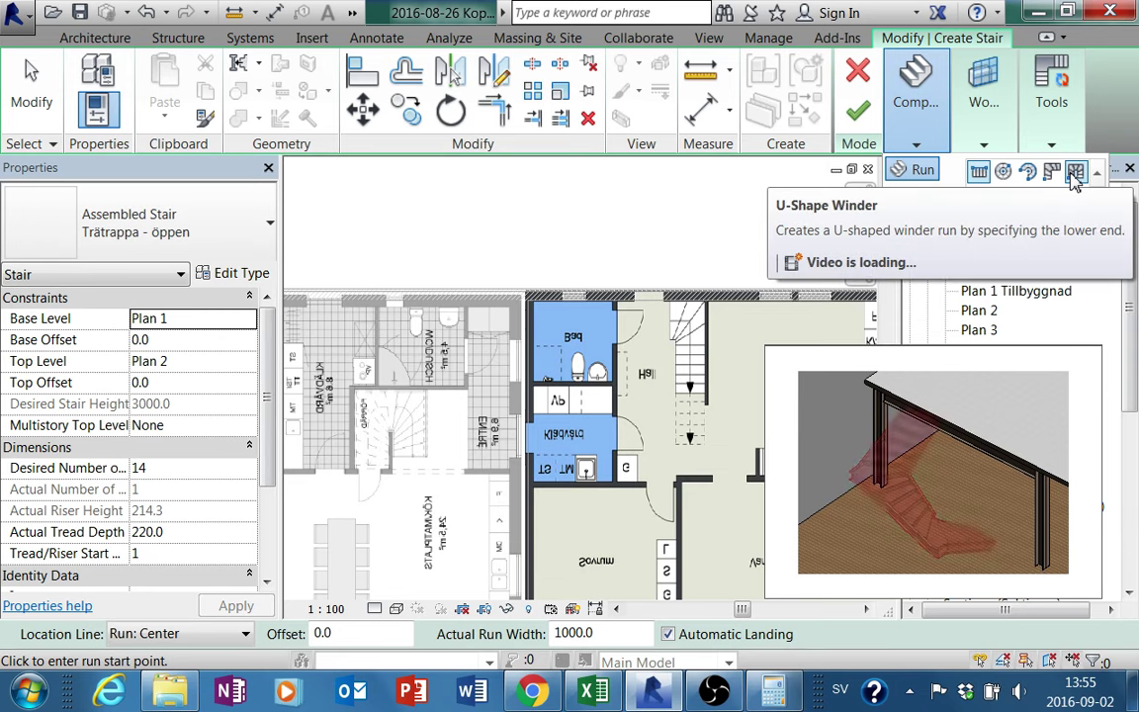
{"action": "left_click", "coordinate": [1075, 174]}
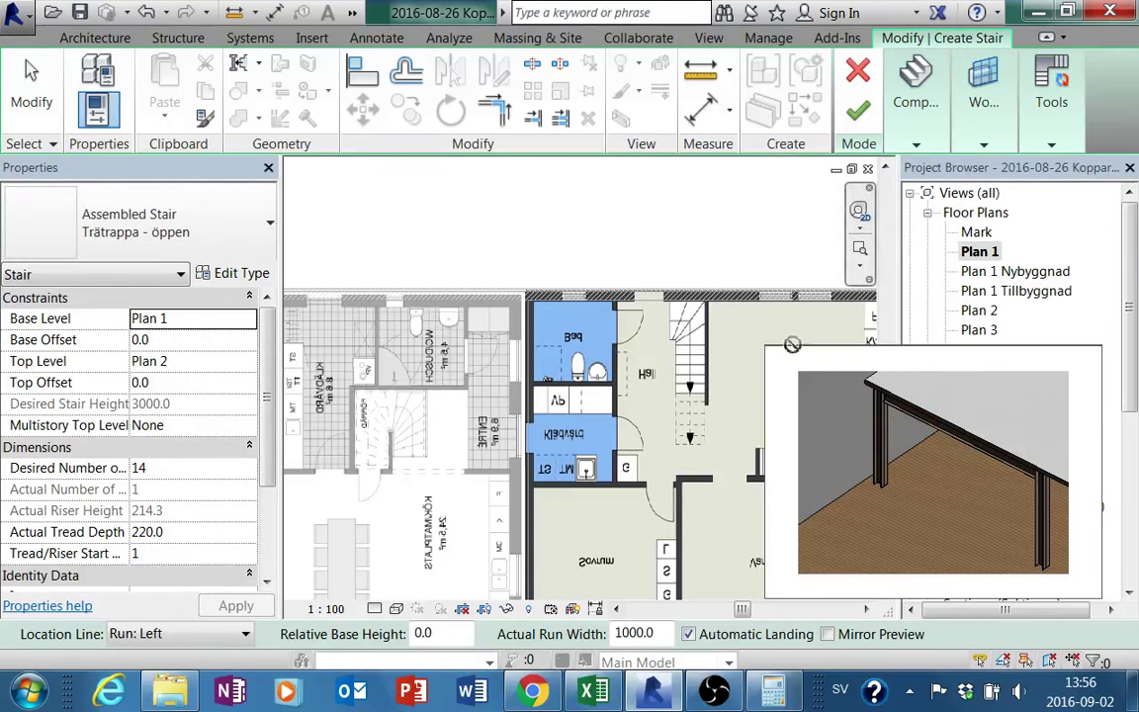
{"action": "middle_click_drag", "start_coordinate": [795, 343], "coordinate": [771, 345]}
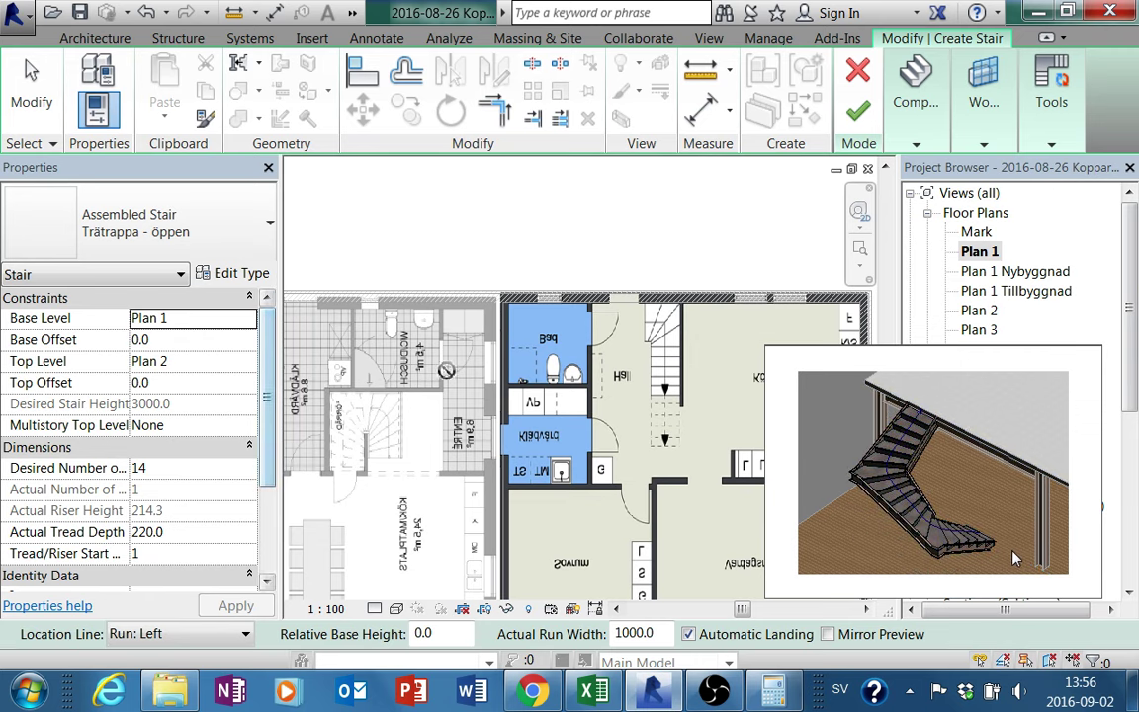
{"action": "middle_click_drag", "start_coordinate": [480, 366], "coordinate": [538, 311]}
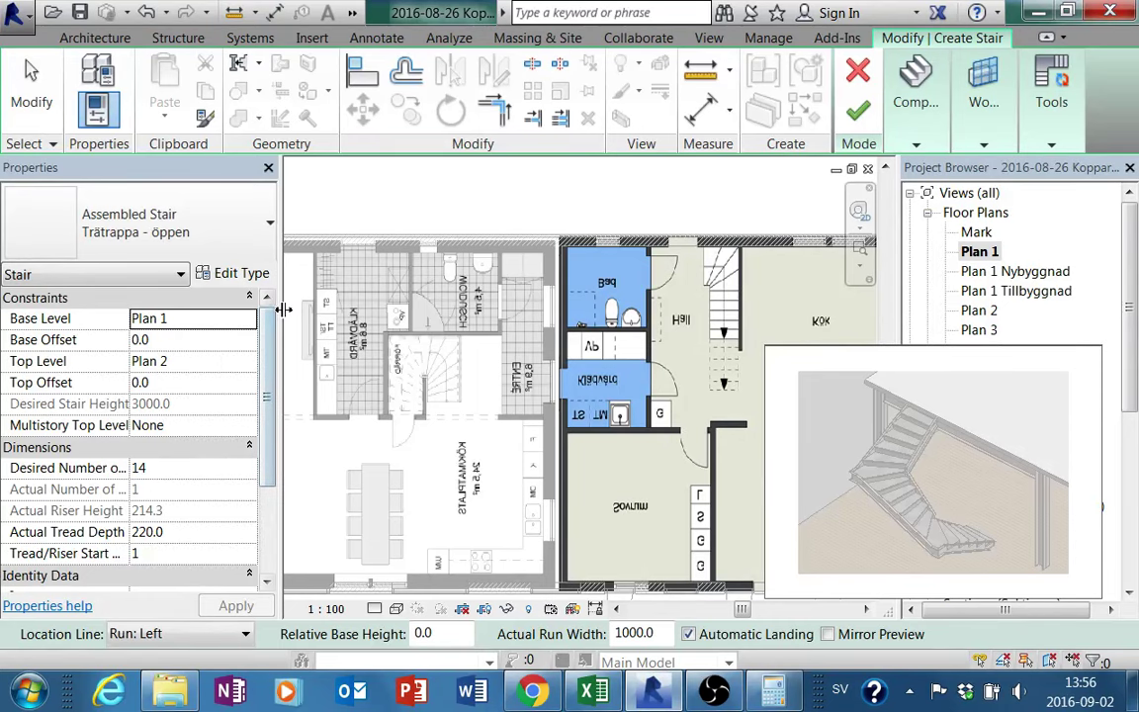
{"action": "left_click_drag", "start_coordinate": [279, 309], "coordinate": [376, 309]}
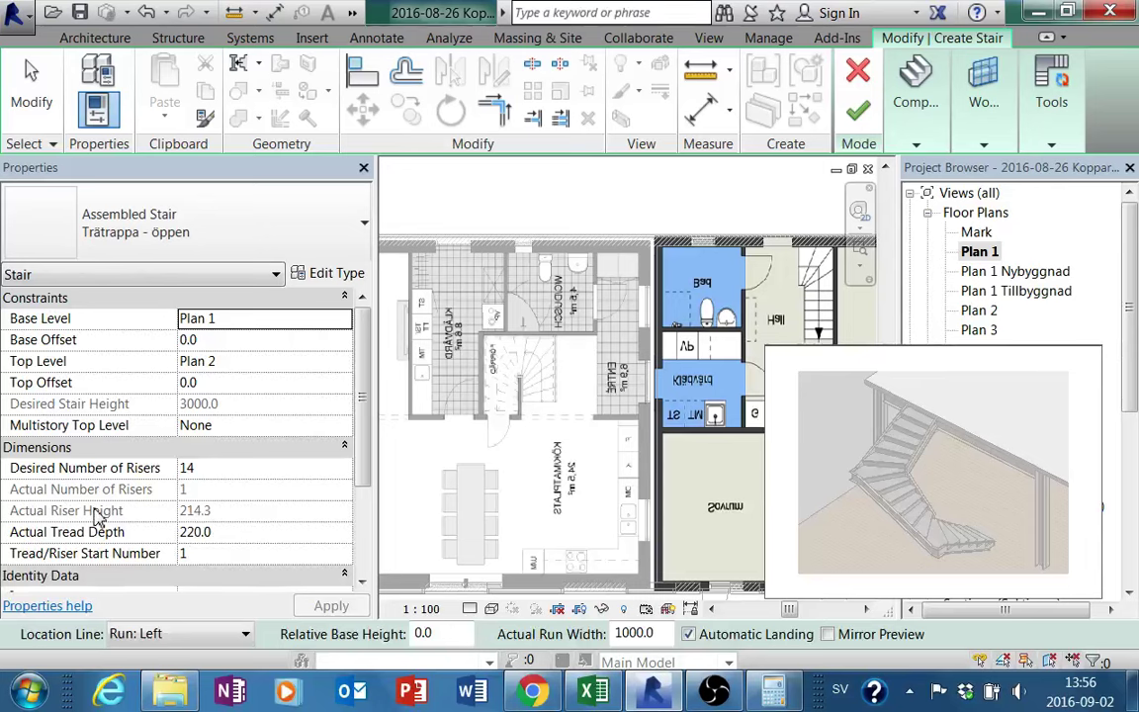
Set the stair to 18 desired risers and a 250.0 actual tread depth
{"action": "left_click", "coordinate": [346, 468]}
{"action": "left_click", "coordinate": [347, 467]}
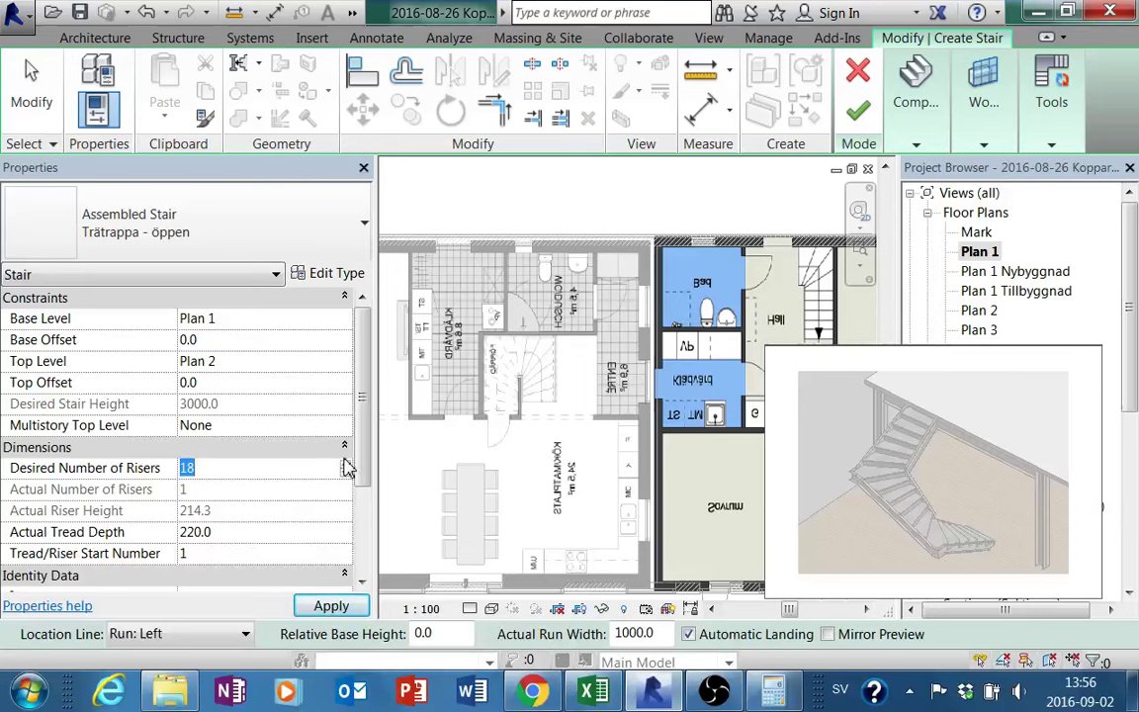
{"action": "key", "text": "Return"}
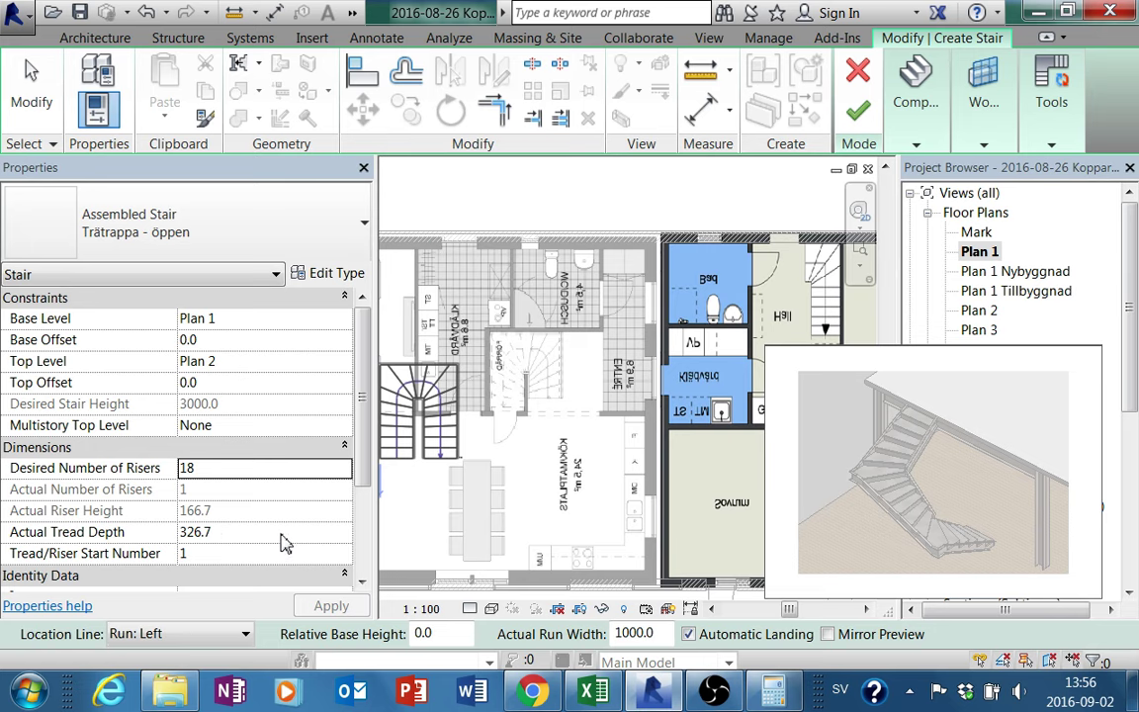
{"action": "left_click", "coordinate": [279, 535]}
{"action": "type", "text": "05"}
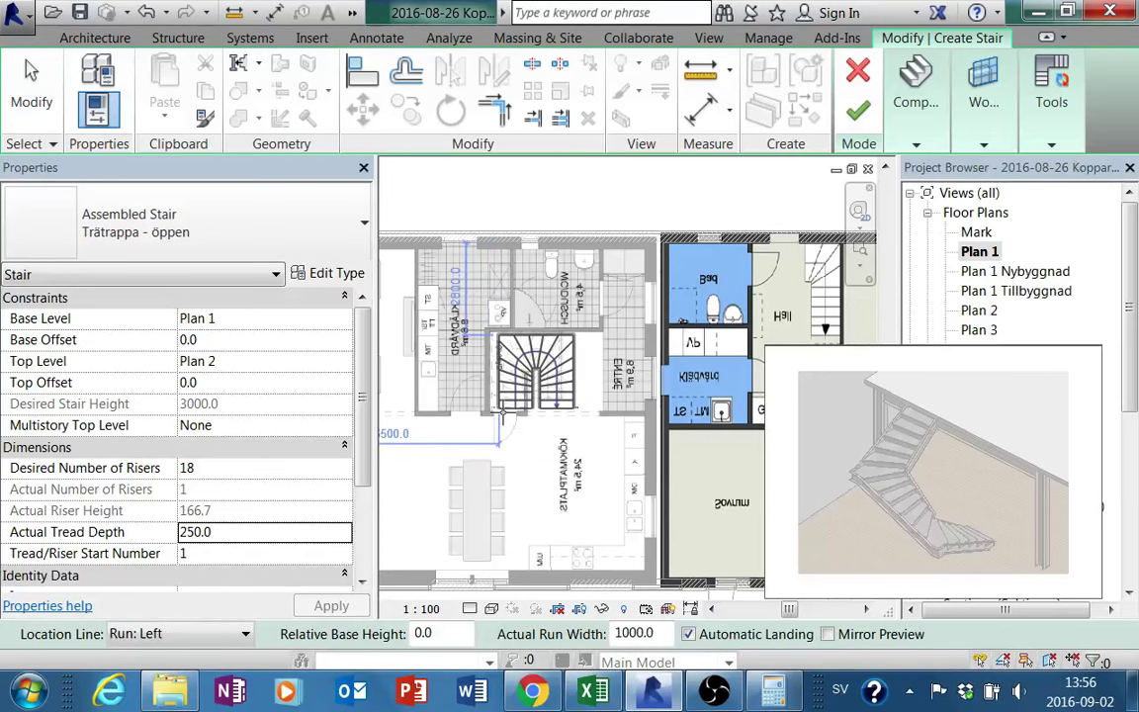
Zoom into the stairwell beside the entrance hall and place the 18-riser U-shape winder run
{"action": "scroll", "coordinate": [502, 417], "scroll_direction": "up", "scroll_amount": 1}
{"action": "scroll", "coordinate": [521, 437], "scroll_direction": "up", "scroll_amount": 1}
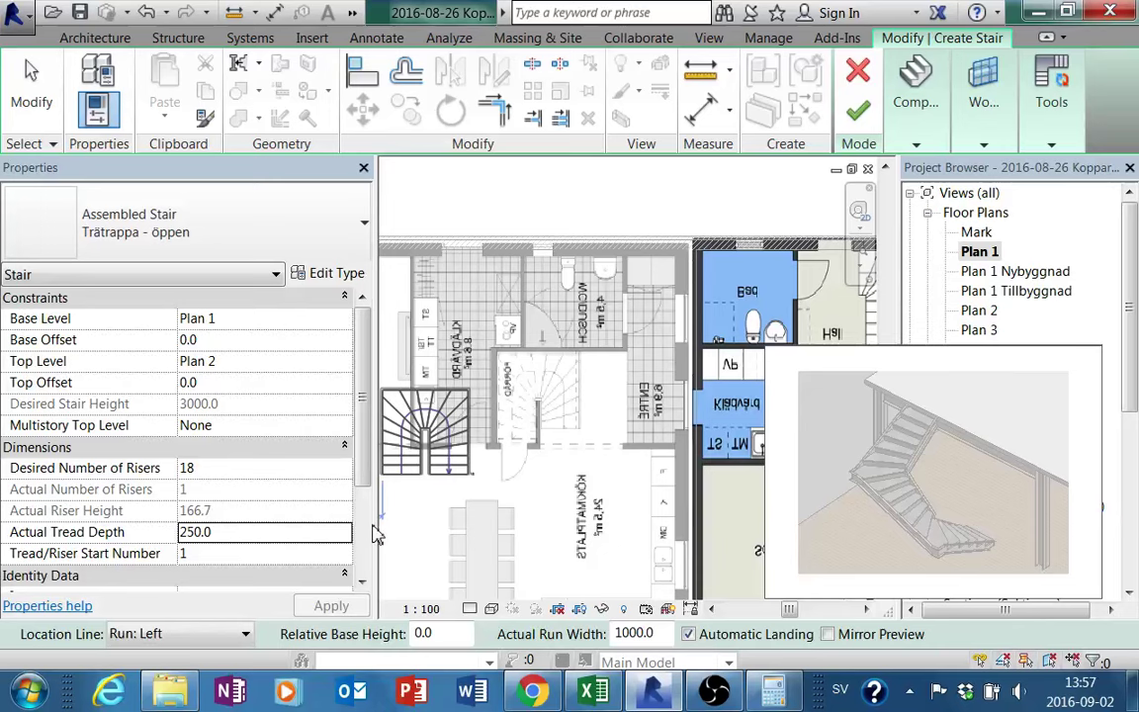
{"action": "scroll", "coordinate": [480, 435], "scroll_direction": "up", "scroll_amount": 1}
{"action": "scroll", "coordinate": [485, 432], "scroll_direction": "up", "scroll_amount": 1}
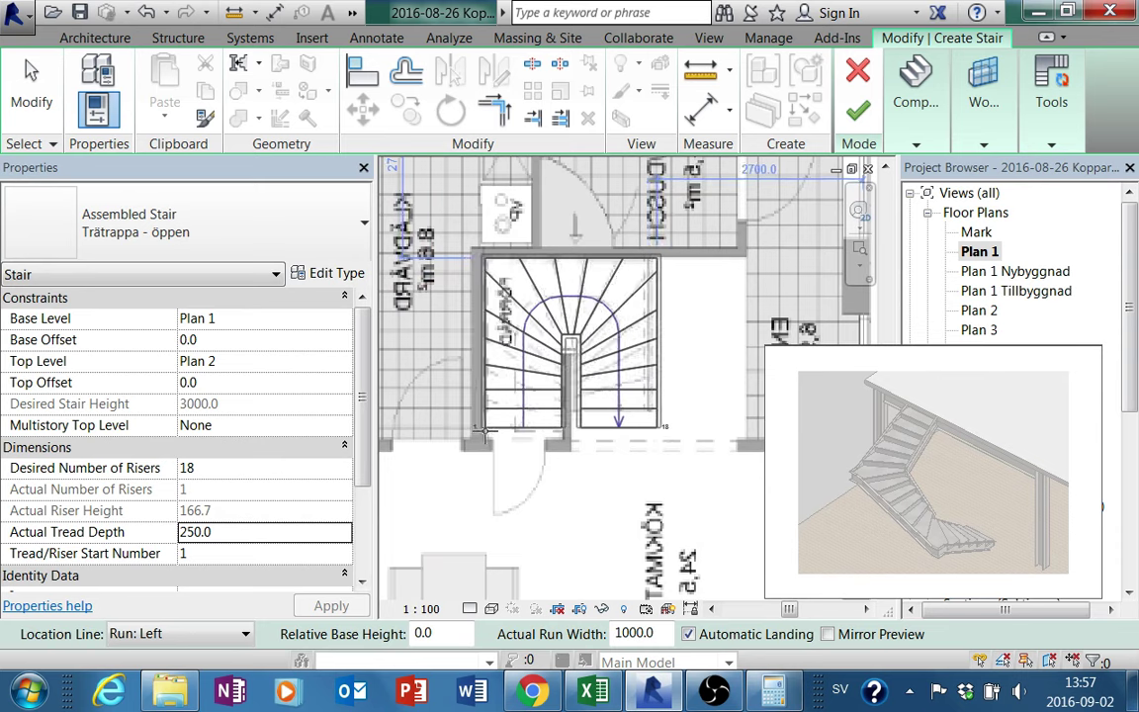
{"action": "left_click", "coordinate": [484, 430]}
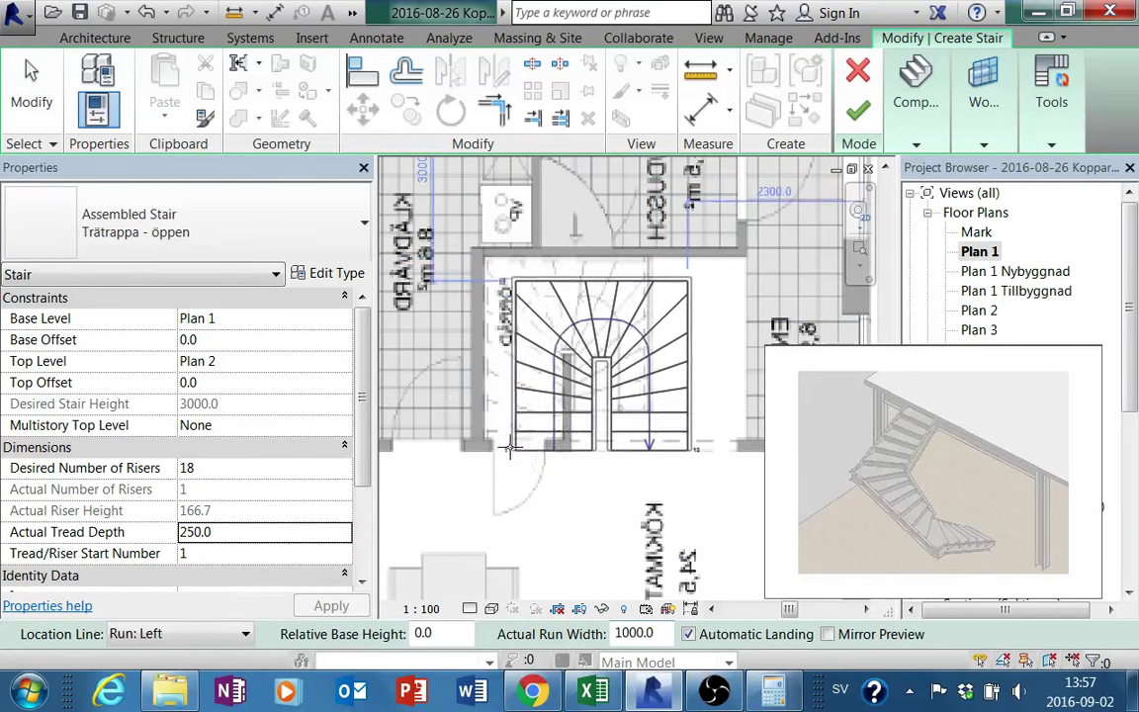
{"action": "left_click", "coordinate": [484, 425]}
{"action": "key", "text": "Escape"}
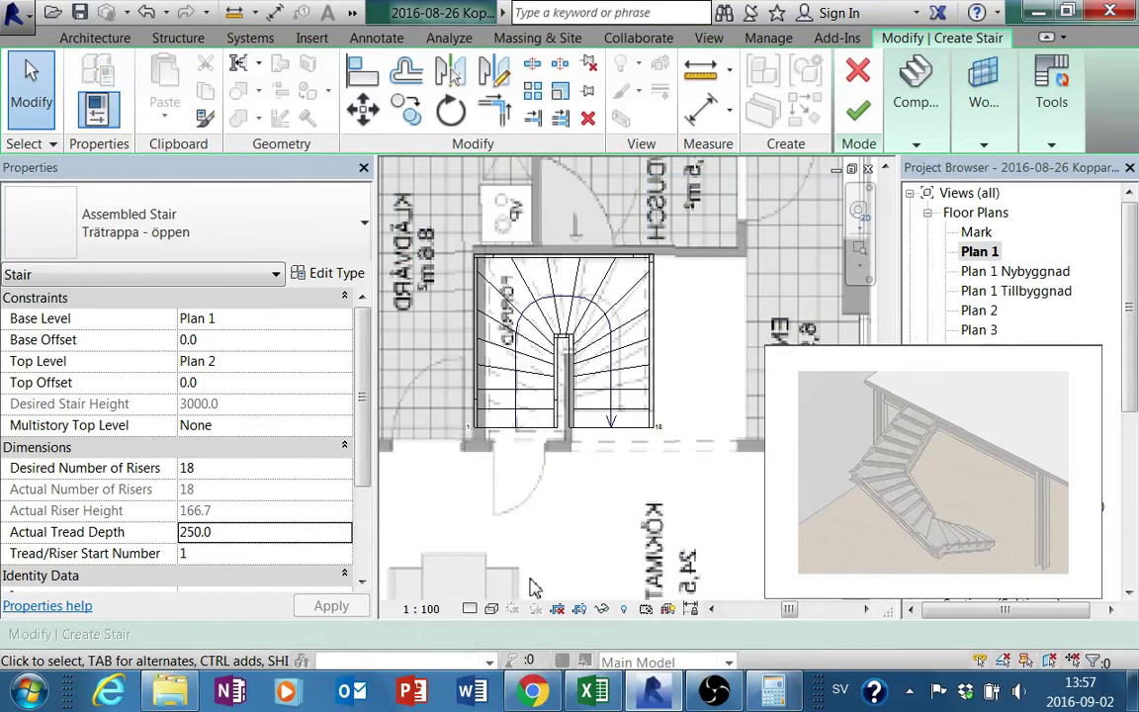
Finish stair edit mode and select the new stair in the plan
{"action": "left_click", "coordinate": [859, 108]}
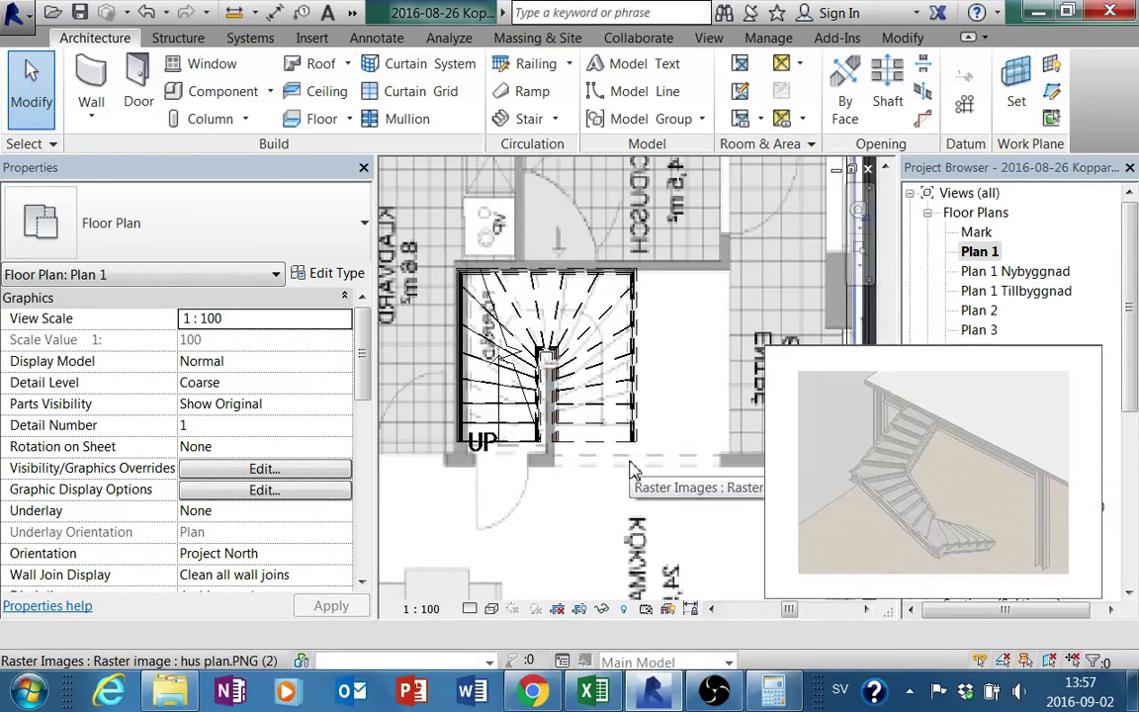
{"action": "left_click", "coordinate": [603, 441]}
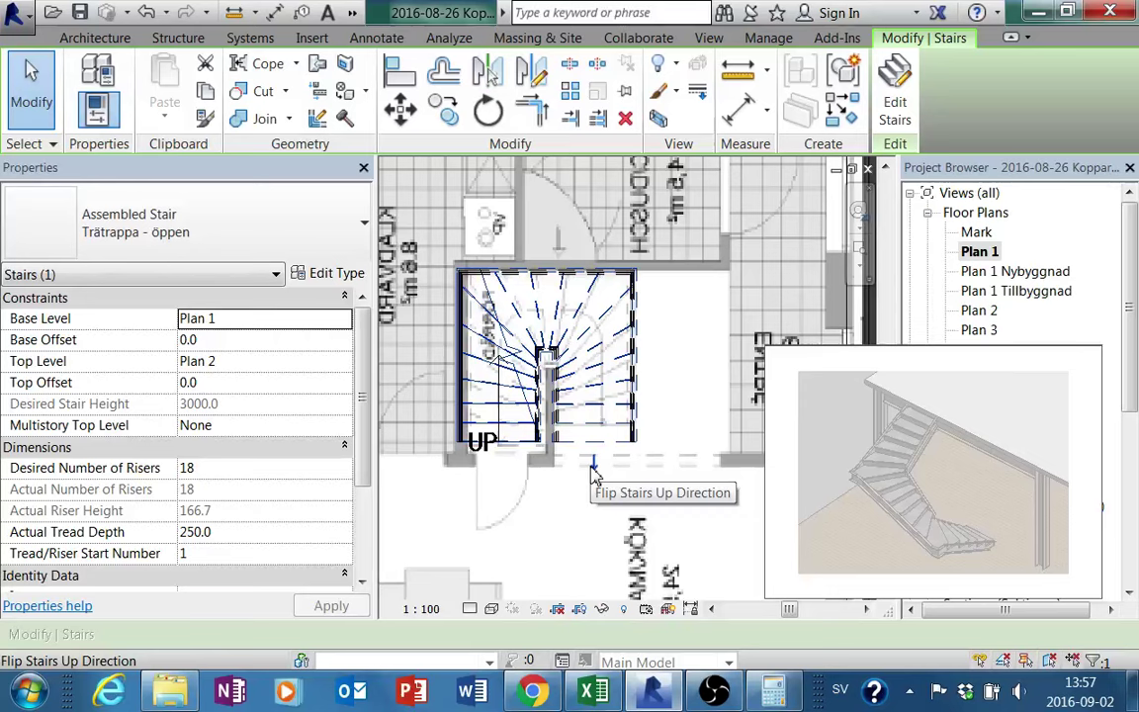
{"action": "scroll", "coordinate": [585, 484], "scroll_direction": "down", "scroll_amount": 2}
{"action": "scroll", "coordinate": [550, 450], "scroll_direction": "down", "scroll_amount": 1}
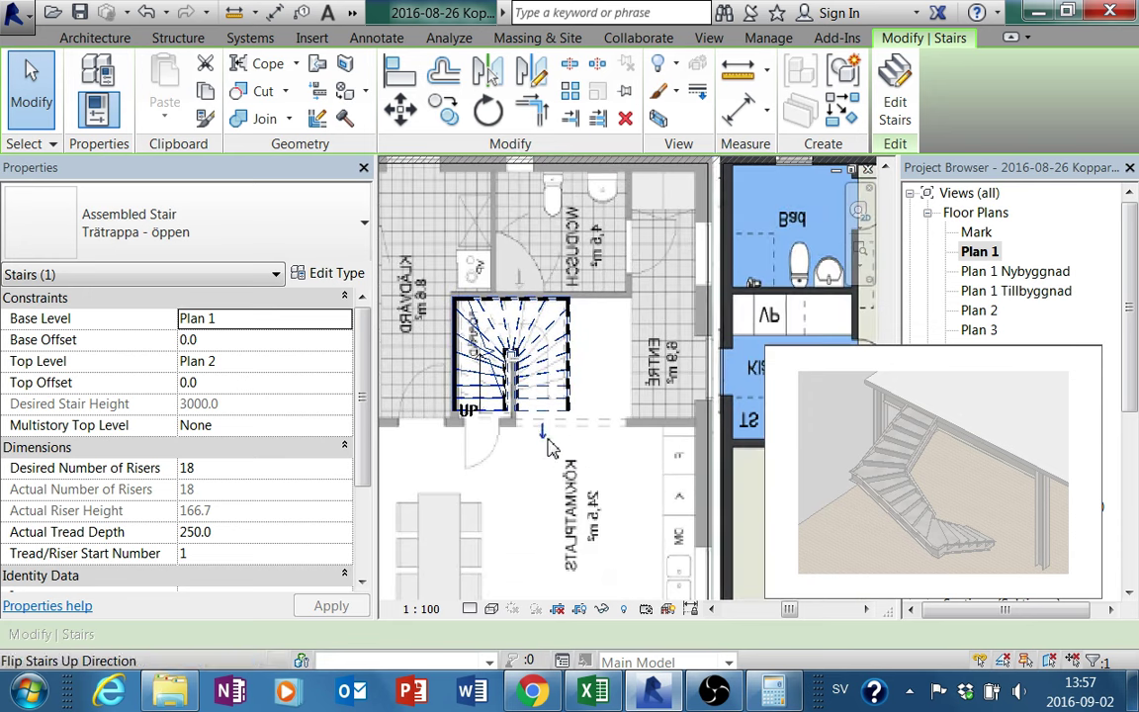
{"action": "scroll", "coordinate": [550, 450], "scroll_direction": "up", "scroll_amount": 1}
{"action": "scroll", "coordinate": [584, 465], "scroll_direction": "up", "scroll_amount": 2}
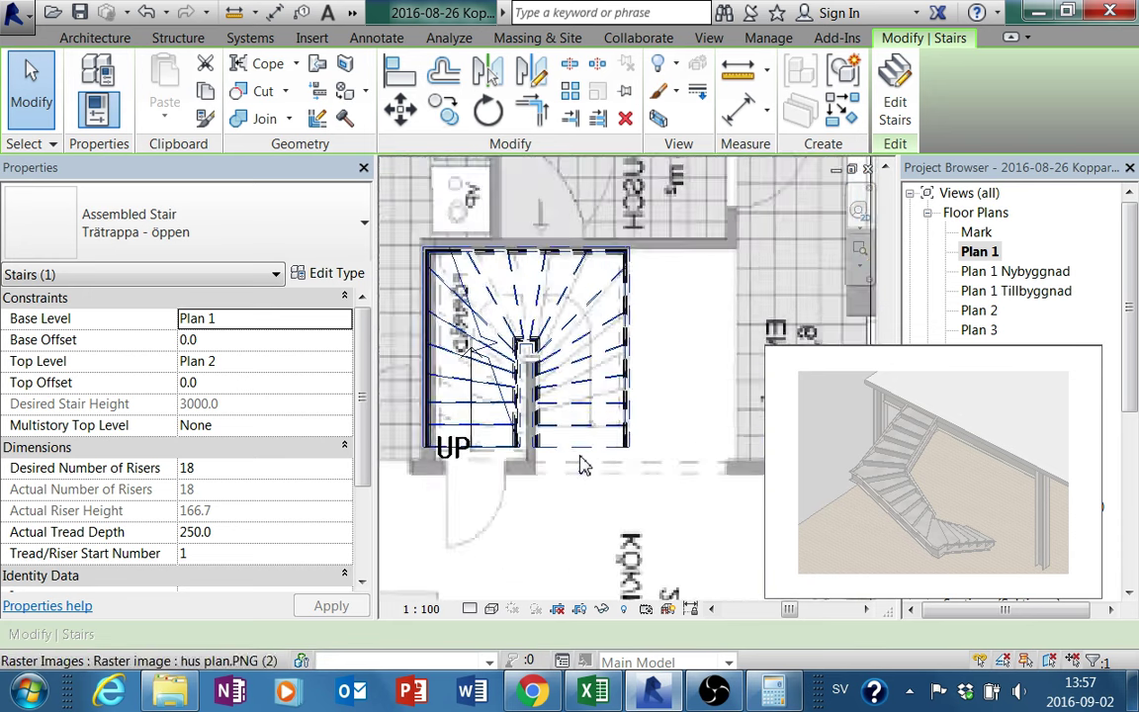
{"action": "scroll", "coordinate": [584, 465], "scroll_direction": "up", "scroll_amount": 2}
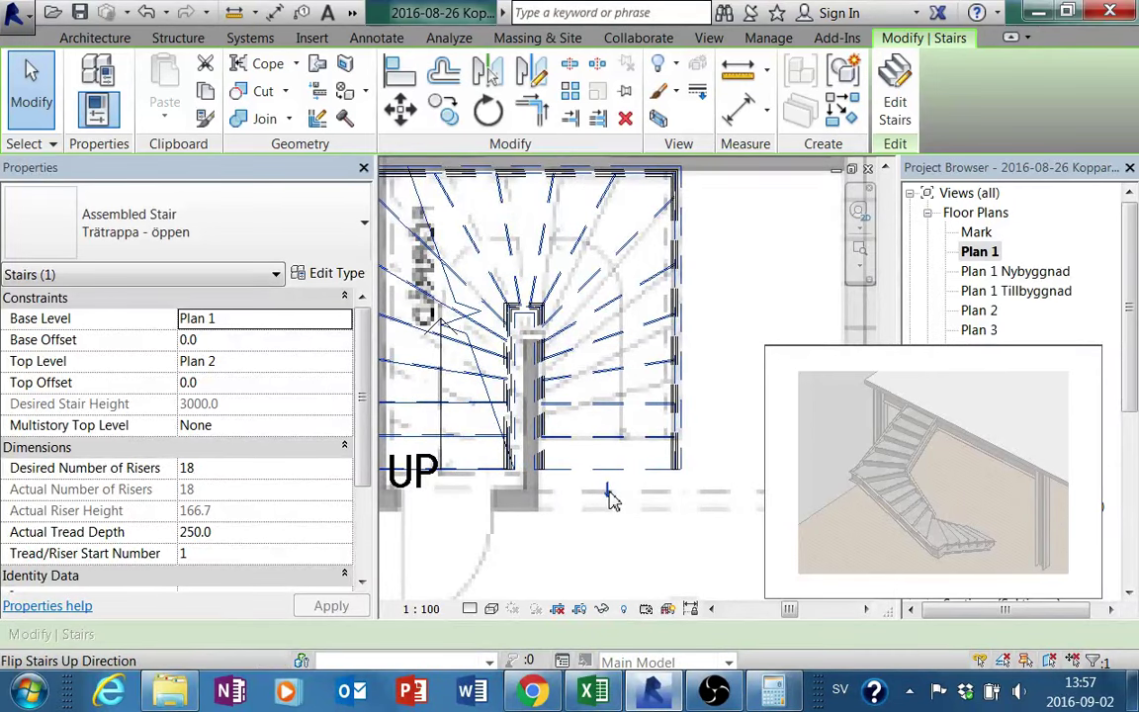
Flip the stair's up direction until UP sits on the right of the centre post
{"action": "left_click", "coordinate": [610, 495]}
{"action": "middle_click_drag", "start_coordinate": [597, 521], "coordinate": [699, 526]}
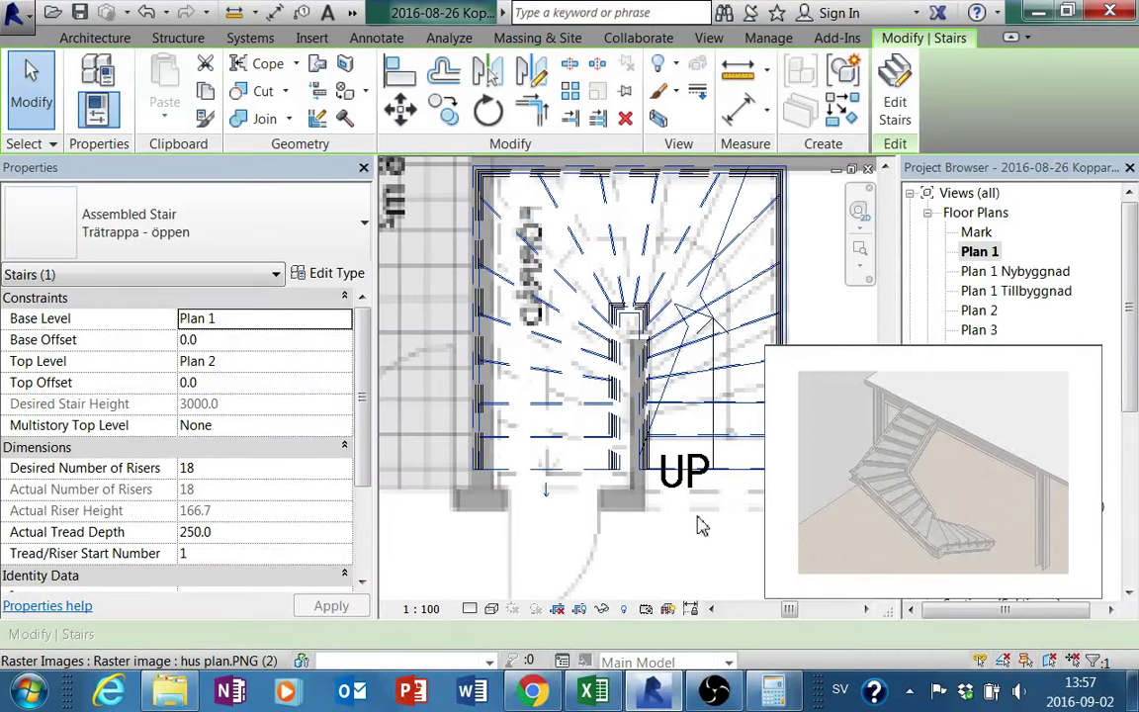
{"action": "left_click", "coordinate": [548, 493]}
{"action": "left_click", "coordinate": [716, 494]}
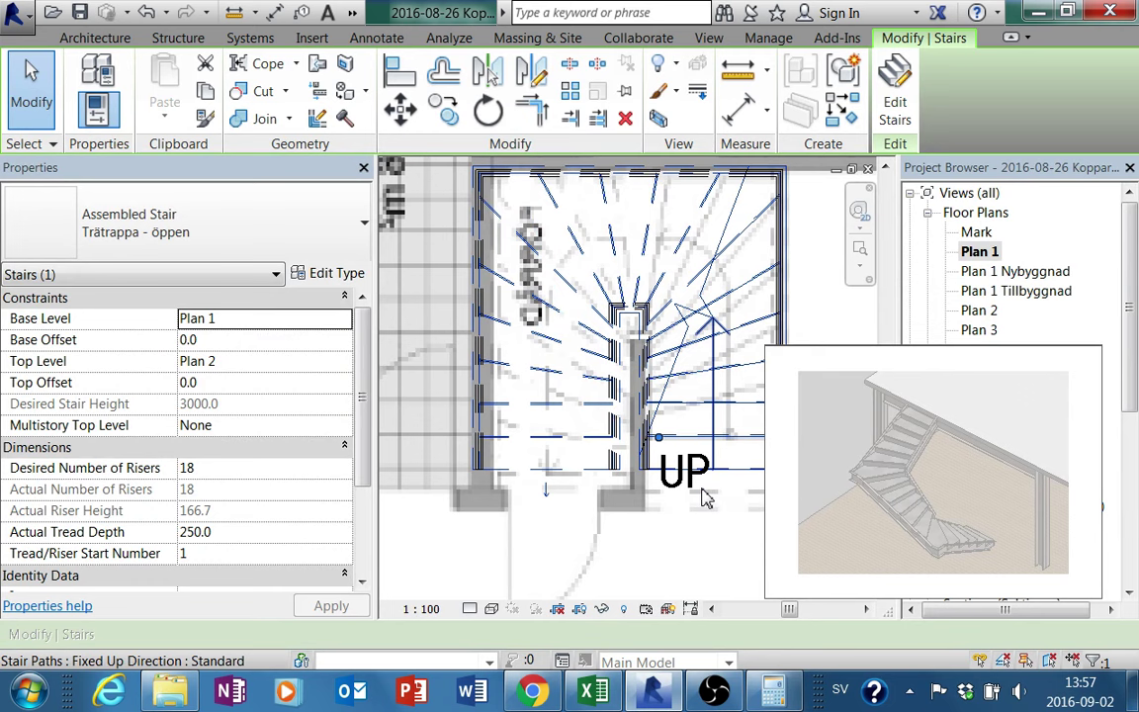
{"action": "scroll", "coordinate": [692, 493], "scroll_direction": "down", "scroll_amount": 2}
{"action": "middle_click_drag", "start_coordinate": [682, 493], "coordinate": [571, 455]}
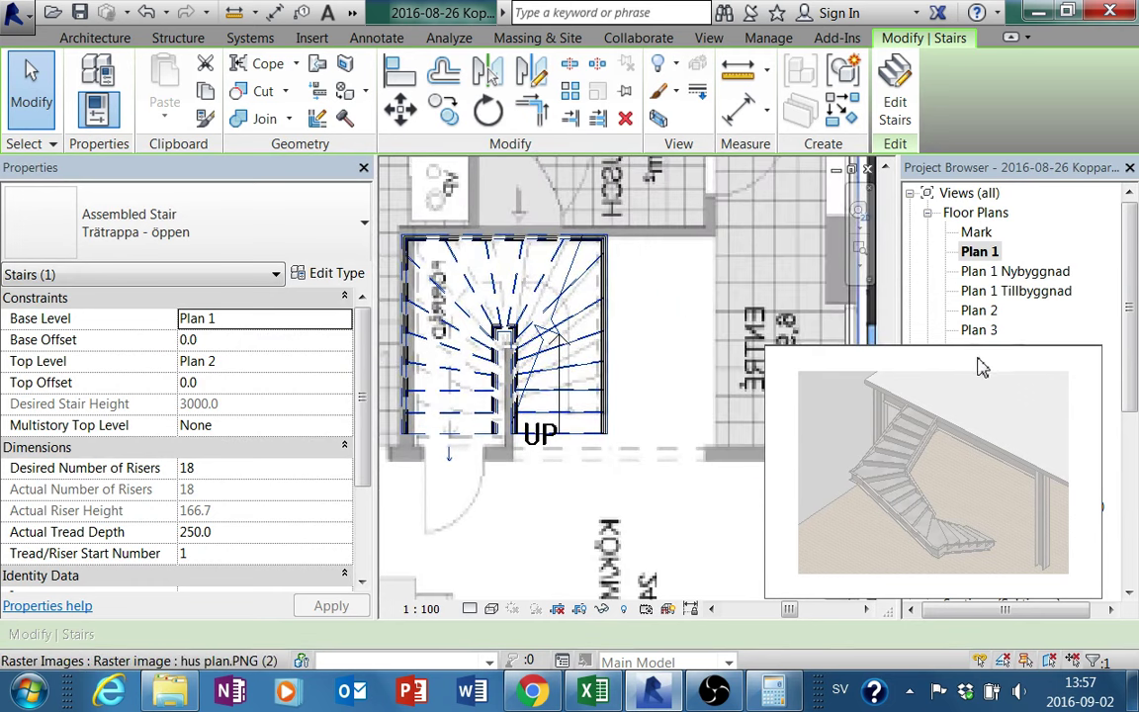
Open the default {3D} view from the Project Browser
{"action": "left_click", "coordinate": [988, 291]}
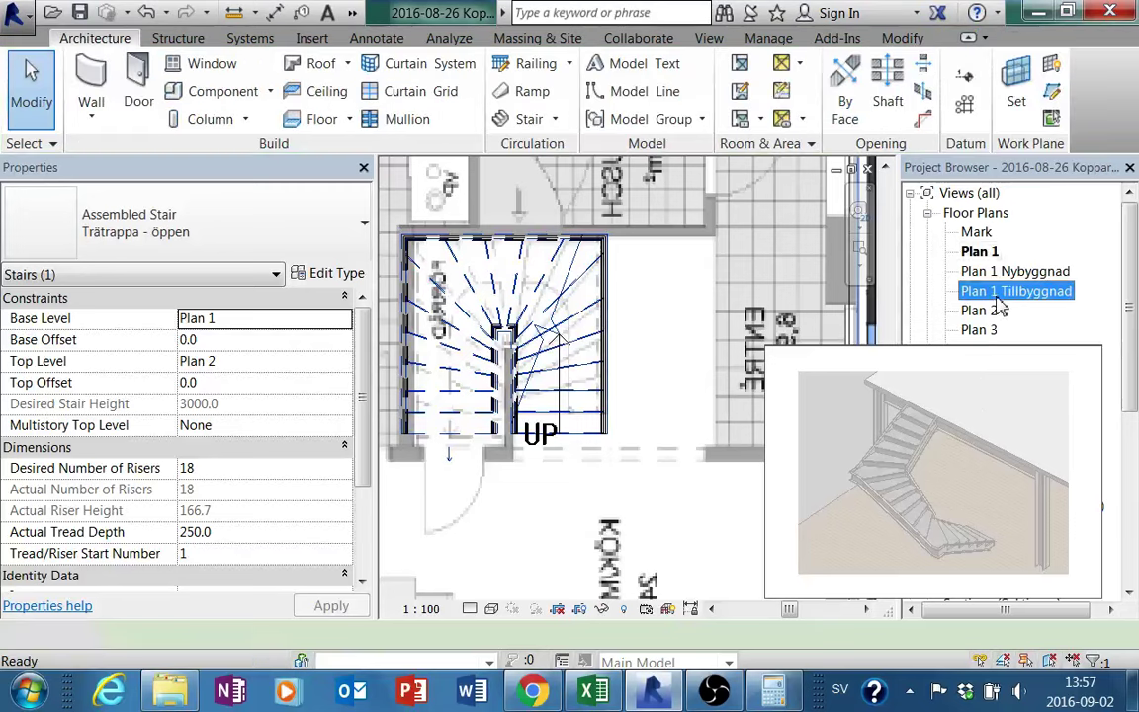
{"action": "scroll", "coordinate": [999, 311], "scroll_direction": "down", "scroll_amount": 2}
{"action": "scroll", "coordinate": [1000, 314], "scroll_direction": "down", "scroll_amount": 1}
{"action": "scroll", "coordinate": [1000, 317], "scroll_direction": "down", "scroll_amount": 2}
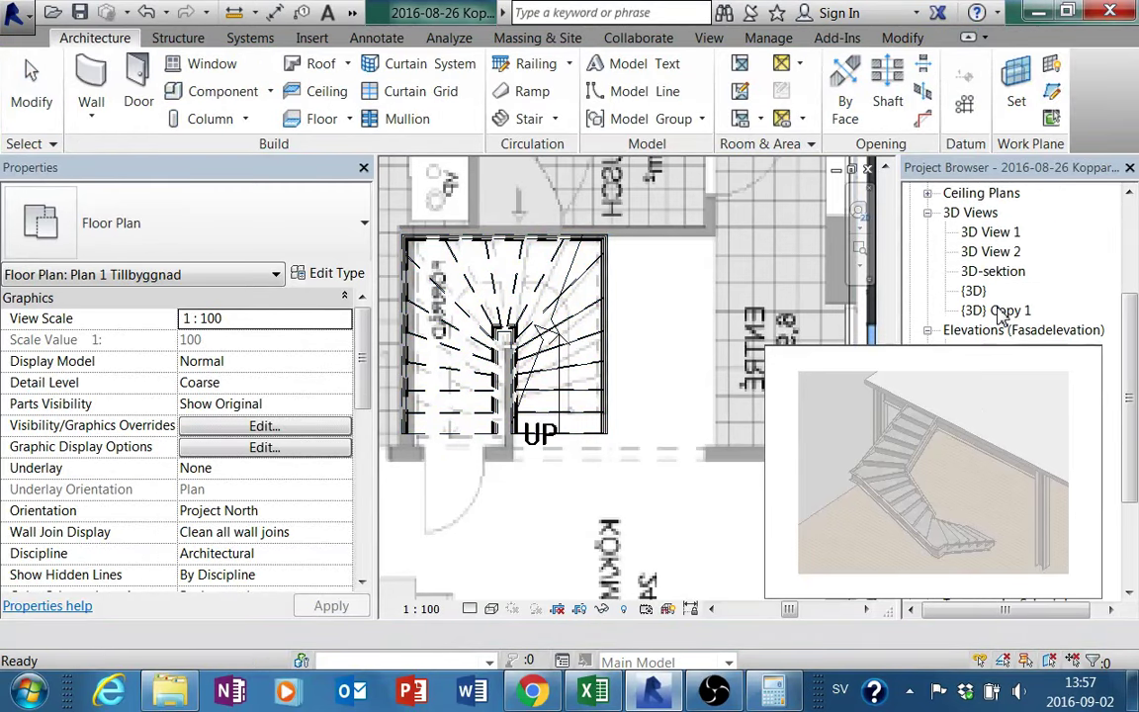
{"action": "double_click", "coordinate": [975, 290]}
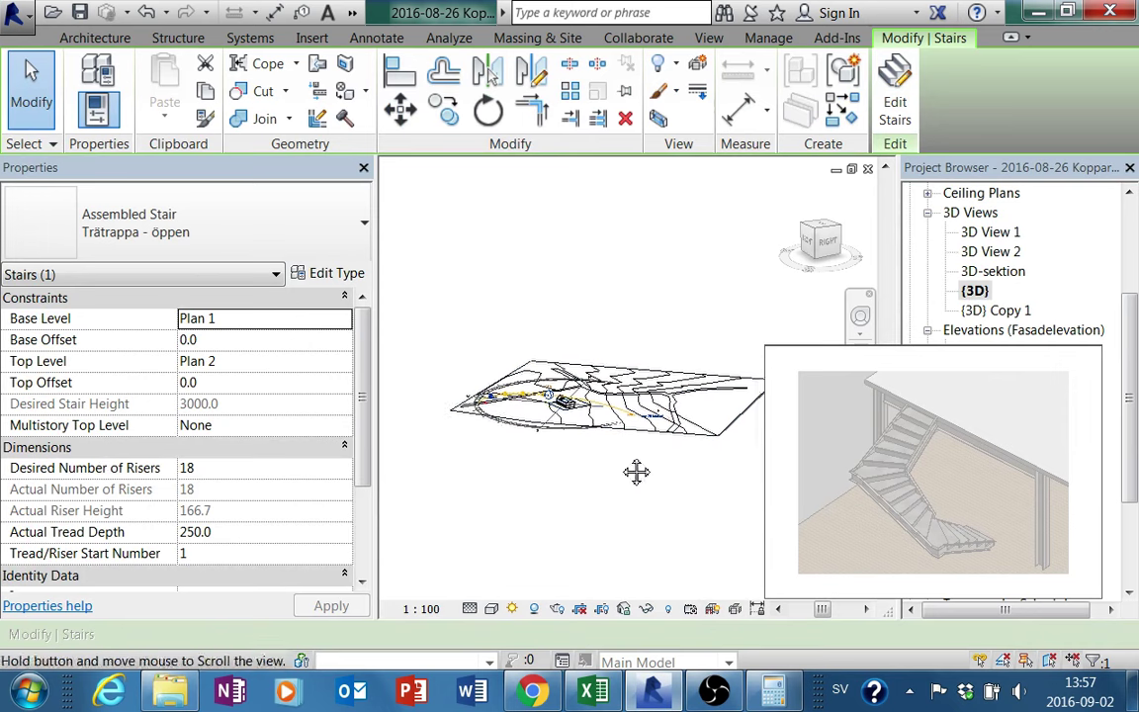
{"action": "scroll", "coordinate": [636, 469], "scroll_direction": "up", "scroll_amount": 2}
{"action": "scroll", "coordinate": [568, 440], "scroll_direction": "up", "scroll_amount": 2}
{"action": "scroll", "coordinate": [568, 440], "scroll_direction": "up", "scroll_amount": 2}
{"action": "scroll", "coordinate": [559, 431], "scroll_direction": "up", "scroll_amount": 2}
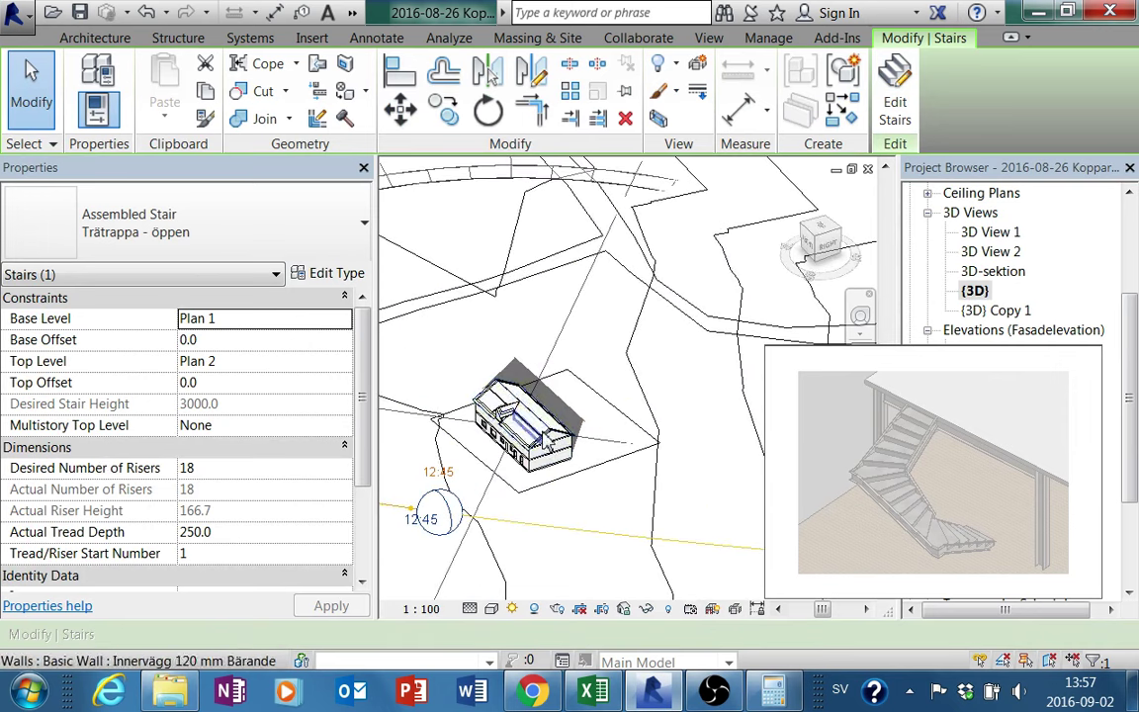
{"action": "scroll", "coordinate": [549, 417], "scroll_direction": "up", "scroll_amount": 2}
Switch to the 3D-sektion view and clear the roof selection to show view properties
{"action": "right_click", "coordinate": [542, 415]}
{"action": "mouse_move", "coordinate": [641, 350]}
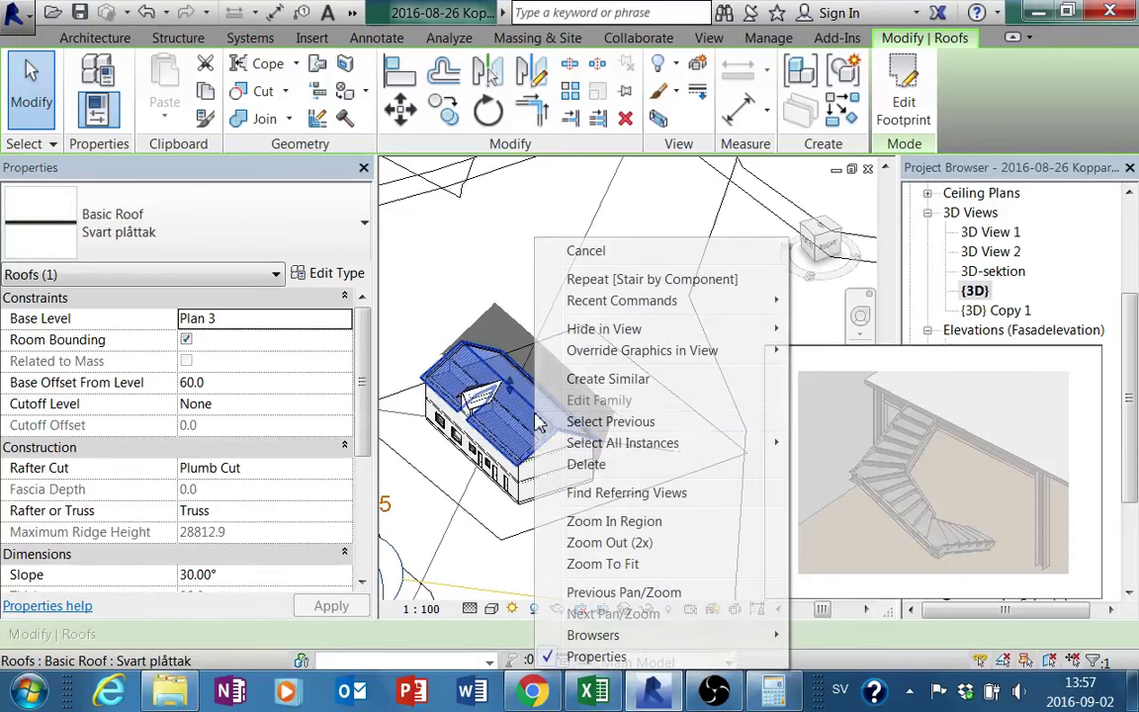
{"action": "key", "text": "Escape"}
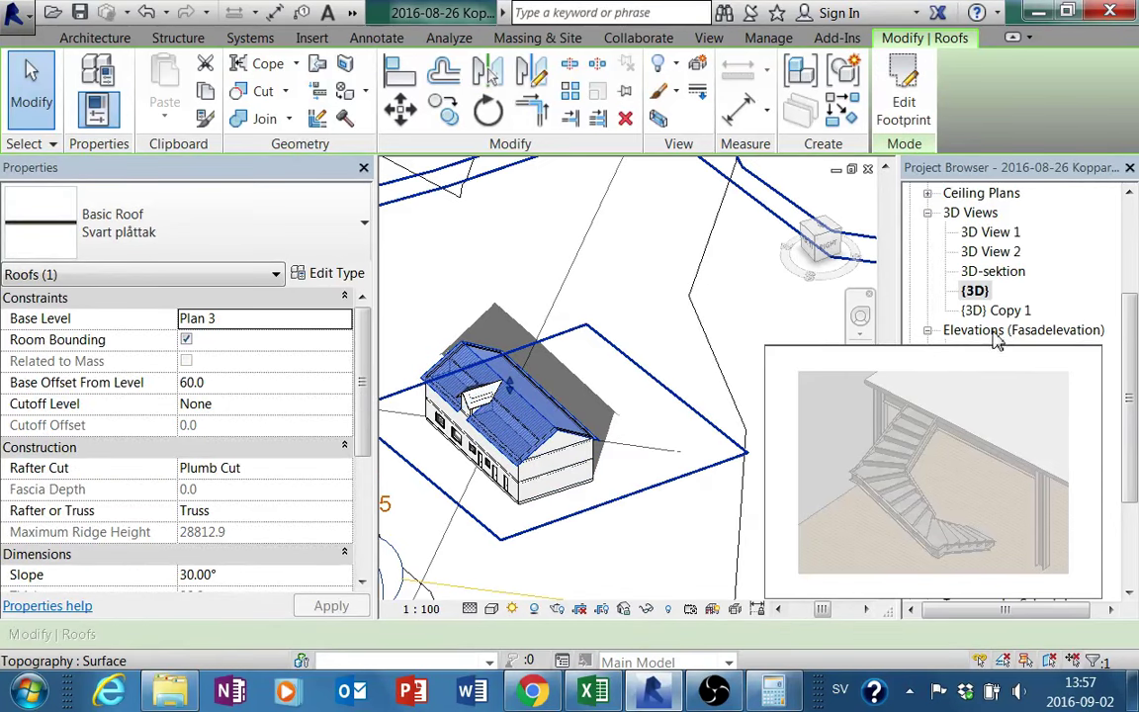
{"action": "double_click", "coordinate": [995, 270]}
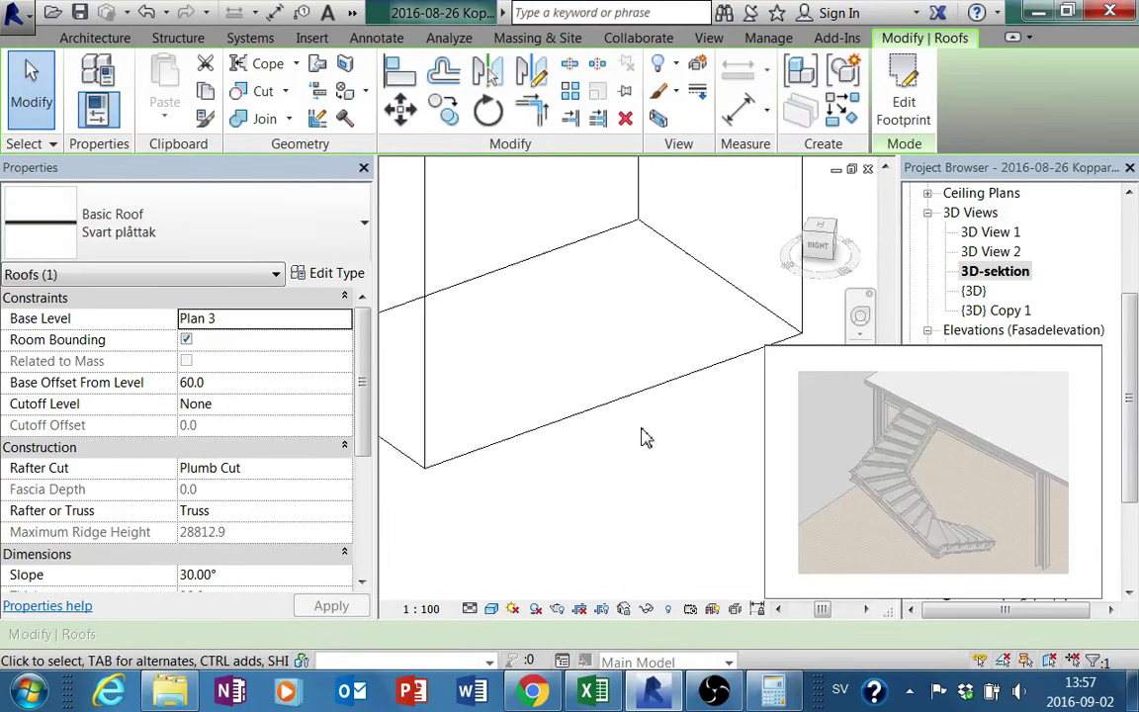
{"action": "left_click", "coordinate": [479, 555]}
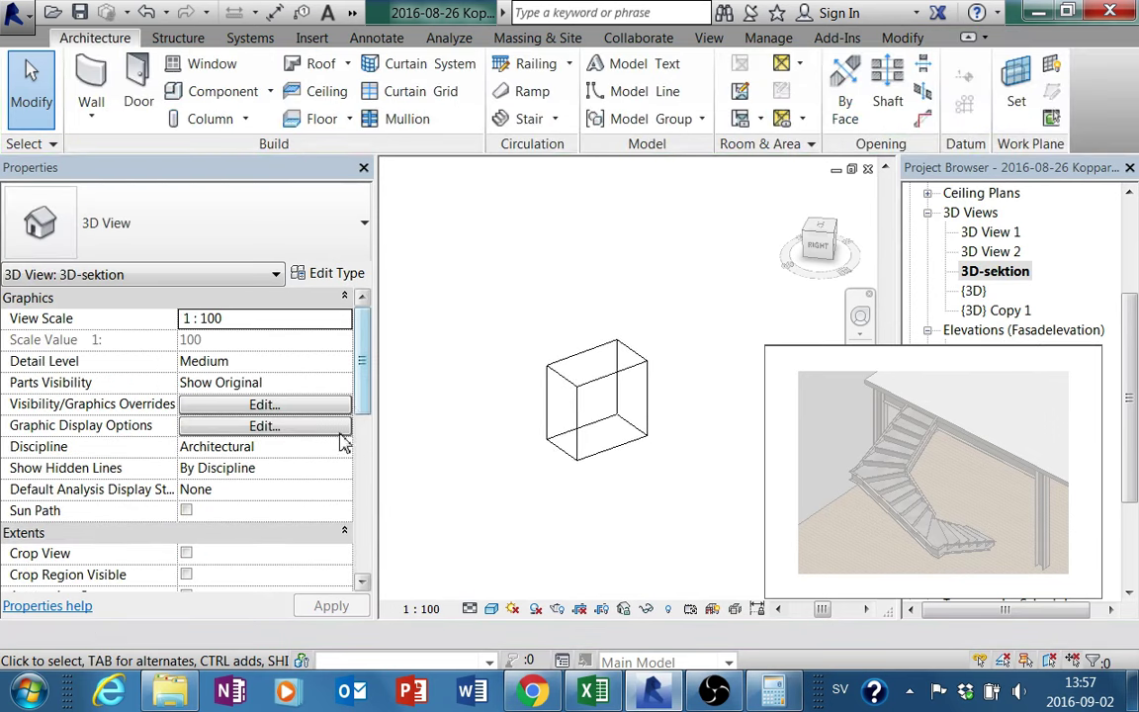
Toggle the 3D-sektion section box and orbit so it encloses the whole model and terrain
{"action": "scroll", "coordinate": [356, 396], "scroll_direction": "down", "scroll_amount": 5}
{"action": "left_click", "coordinate": [186, 489]}
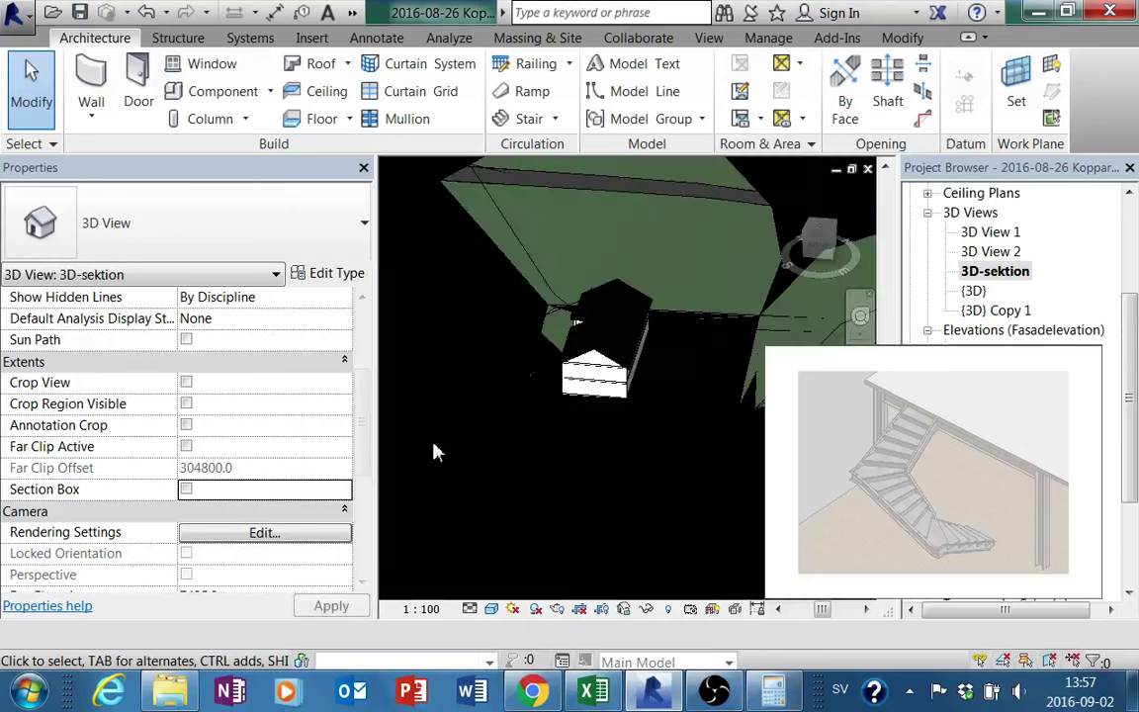
{"action": "mouse_move", "coordinate": [594, 474]}
{"action": "middle_mouse_down", "text": "shift"}
{"action": "mouse_move", "coordinate": [605, 488]}
{"action": "mouse_move", "coordinate": [637, 465]}
{"action": "mouse_move", "coordinate": [618, 447]}
{"action": "mouse_move", "coordinate": [658, 371]}
{"action": "middle_mouse_up", "text": "shift"}
{"action": "left_click", "coordinate": [667, 323]}
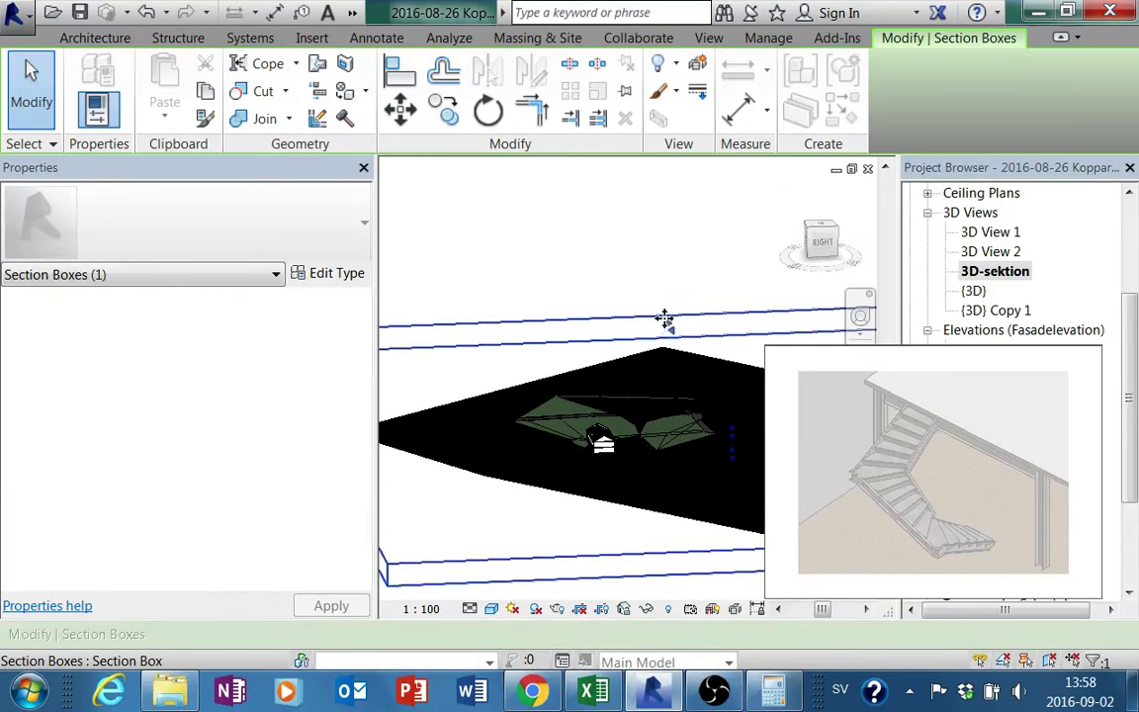
{"action": "mouse_move", "coordinate": [666, 324]}
{"action": "middle_mouse_down", "text": "shift"}
{"action": "mouse_move", "coordinate": [682, 393]}
{"action": "mouse_move", "coordinate": [638, 403]}
{"action": "mouse_move", "coordinate": [645, 428]}
{"action": "middle_mouse_up", "text": "shift"}
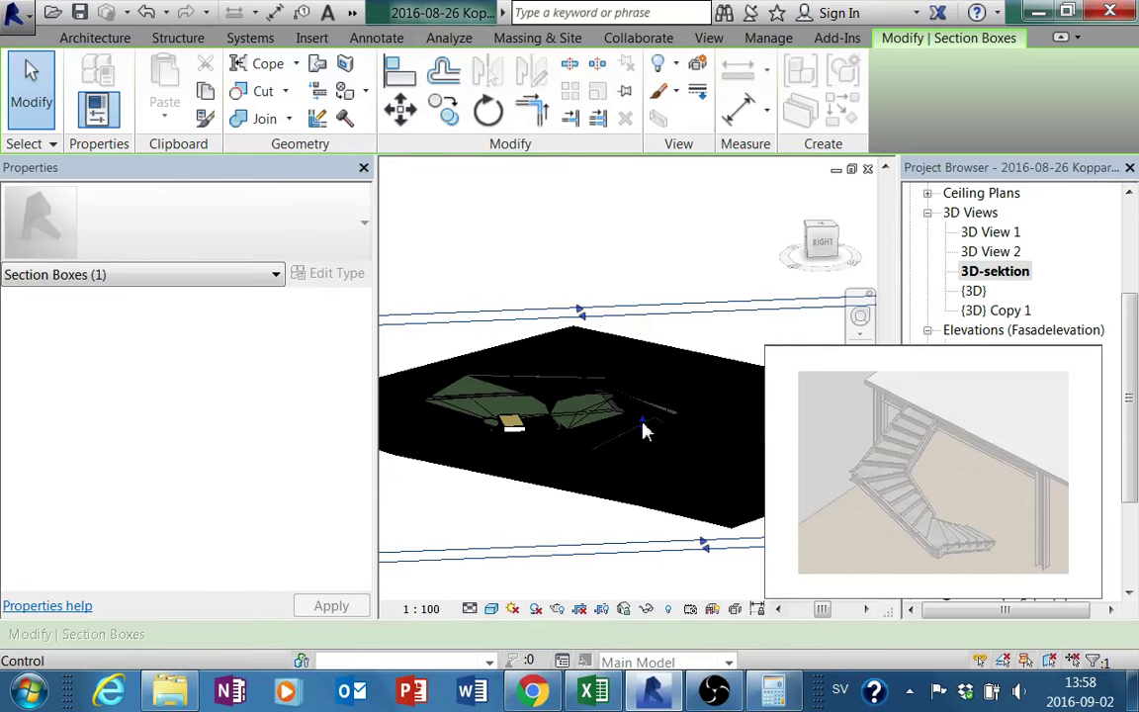
{"action": "left_click", "coordinate": [643, 431]}
Set the 3D-sektion view's Phase to Tillbyggnad, keeping the Phase Filter at Show All
{"action": "key", "text": "Escape"}
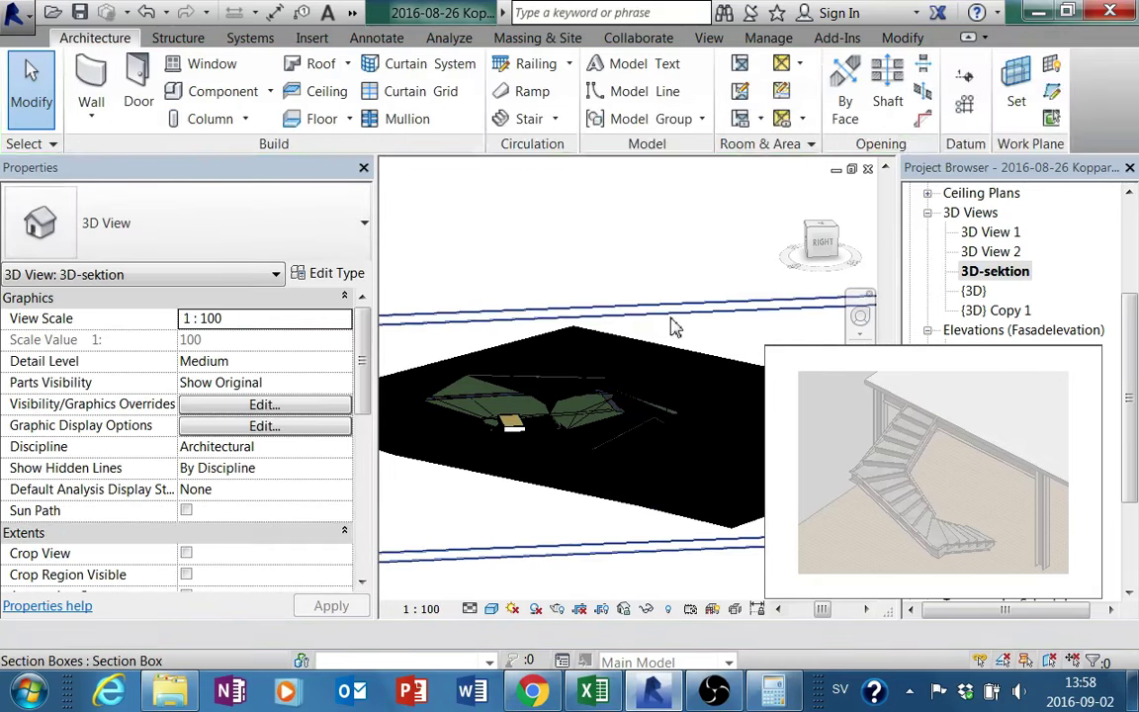
{"action": "left_click", "coordinate": [674, 322]}
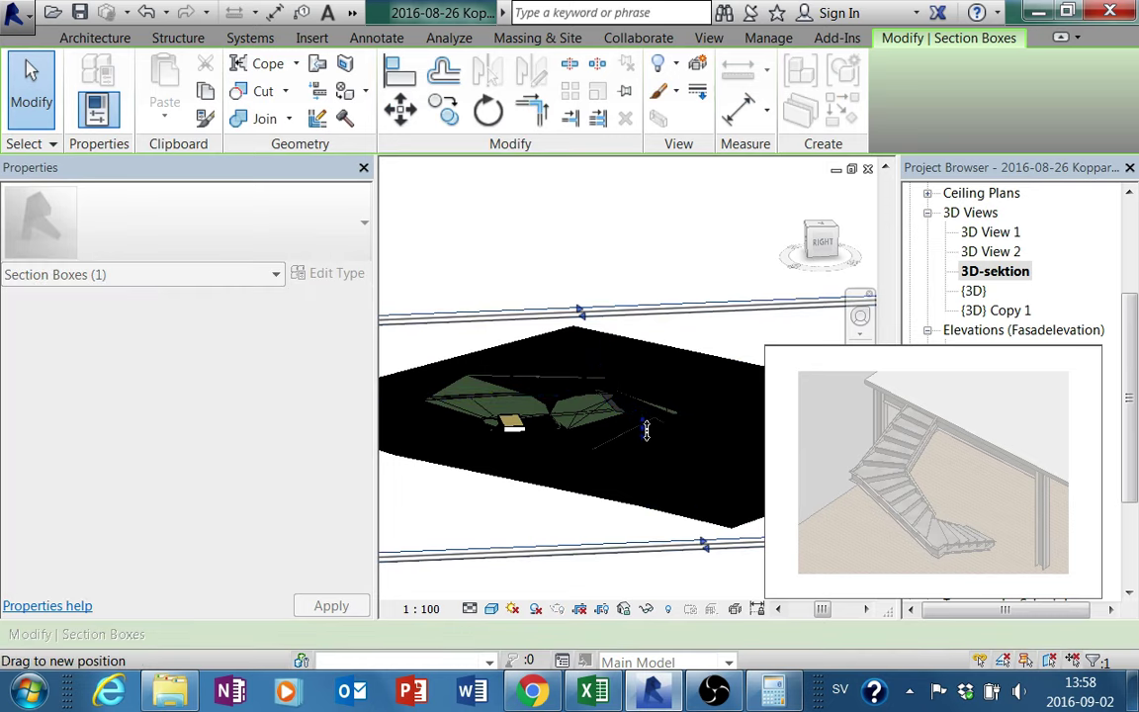
{"action": "scroll", "coordinate": [593, 431], "scroll_direction": "up", "scroll_amount": 2}
{"action": "middle_click_drag", "start_coordinate": [524, 427], "coordinate": [588, 420], "text": "shift"}
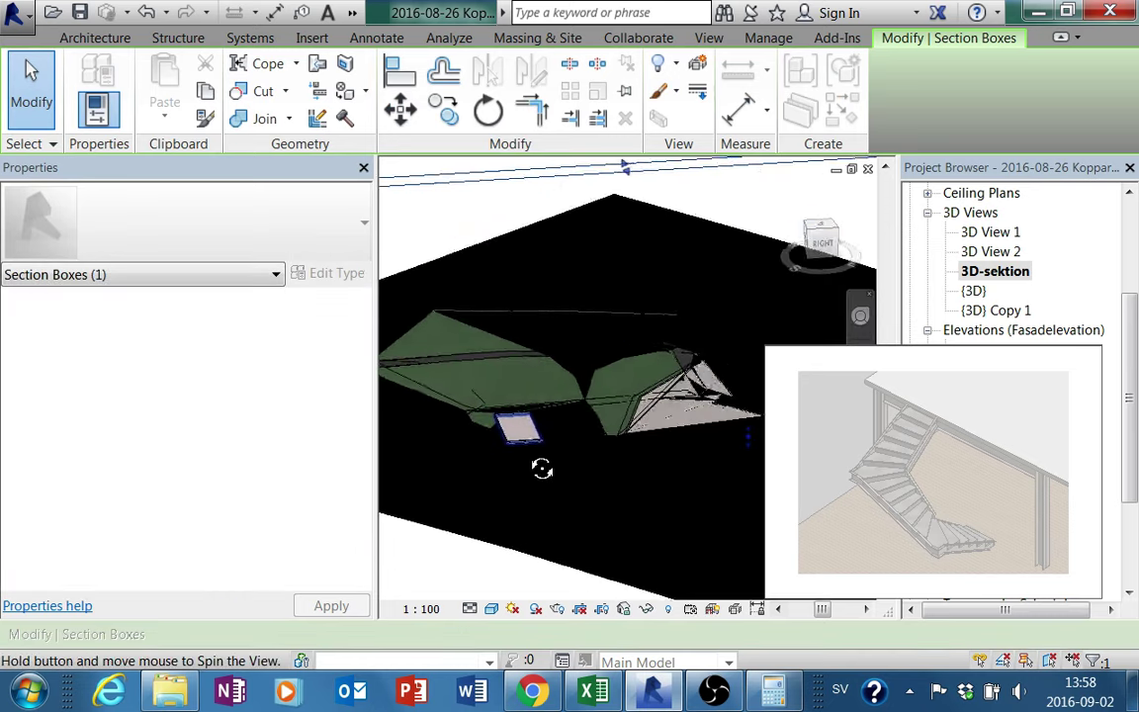
{"action": "key", "text": "Escape"}
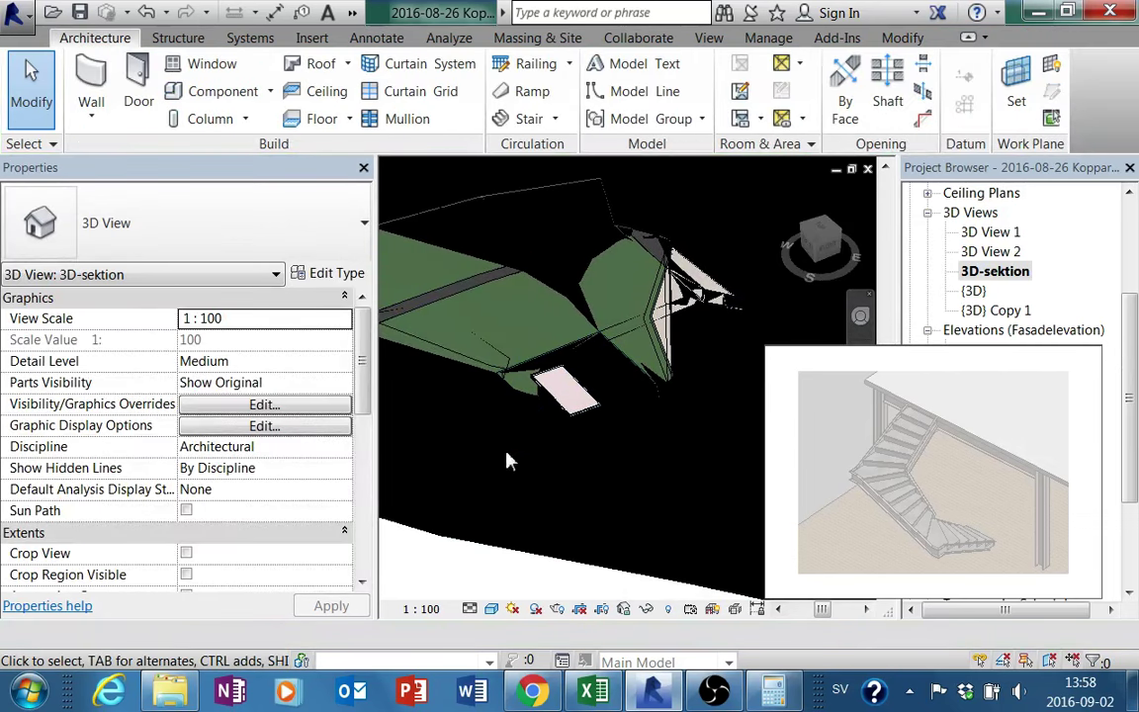
{"action": "left_click_drag", "start_coordinate": [373, 343], "coordinate": [365, 546]}
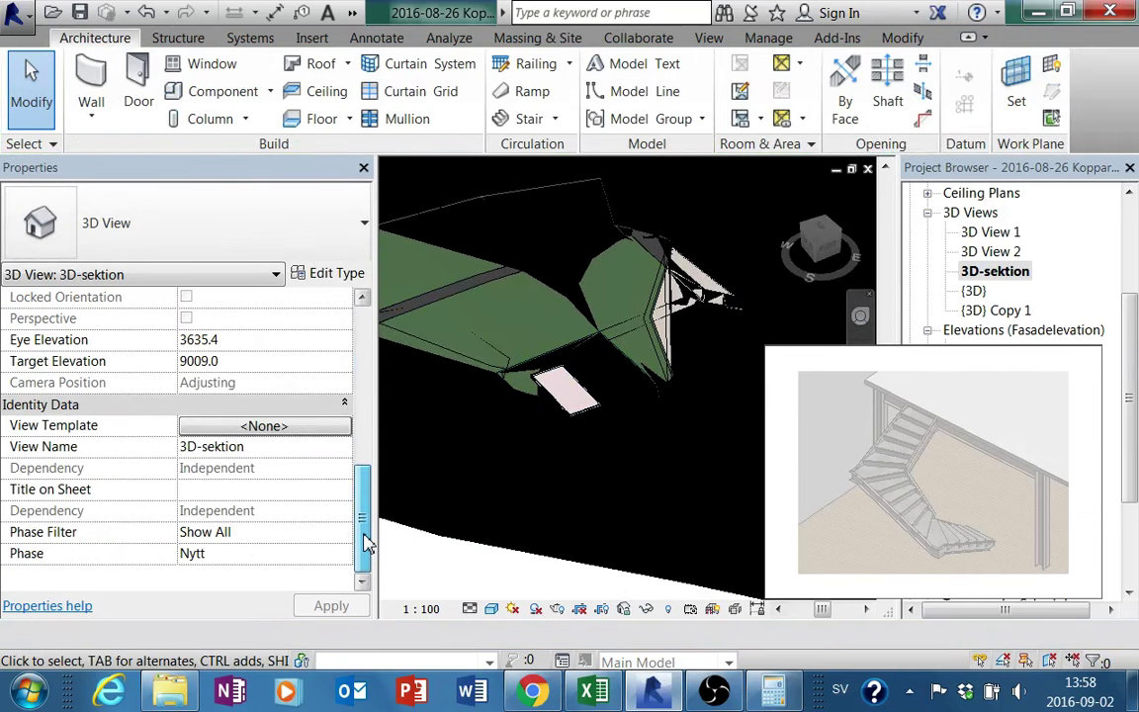
{"action": "left_click", "coordinate": [343, 532]}
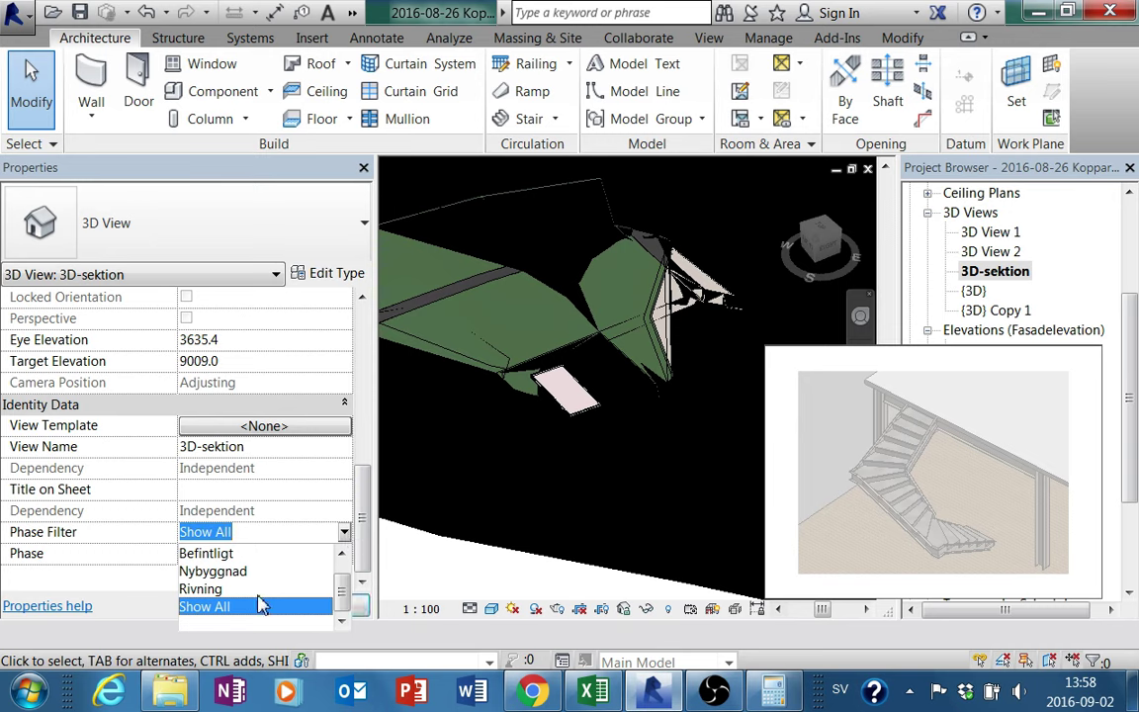
{"action": "left_click", "coordinate": [346, 547]}
{"action": "left_click", "coordinate": [343, 556]}
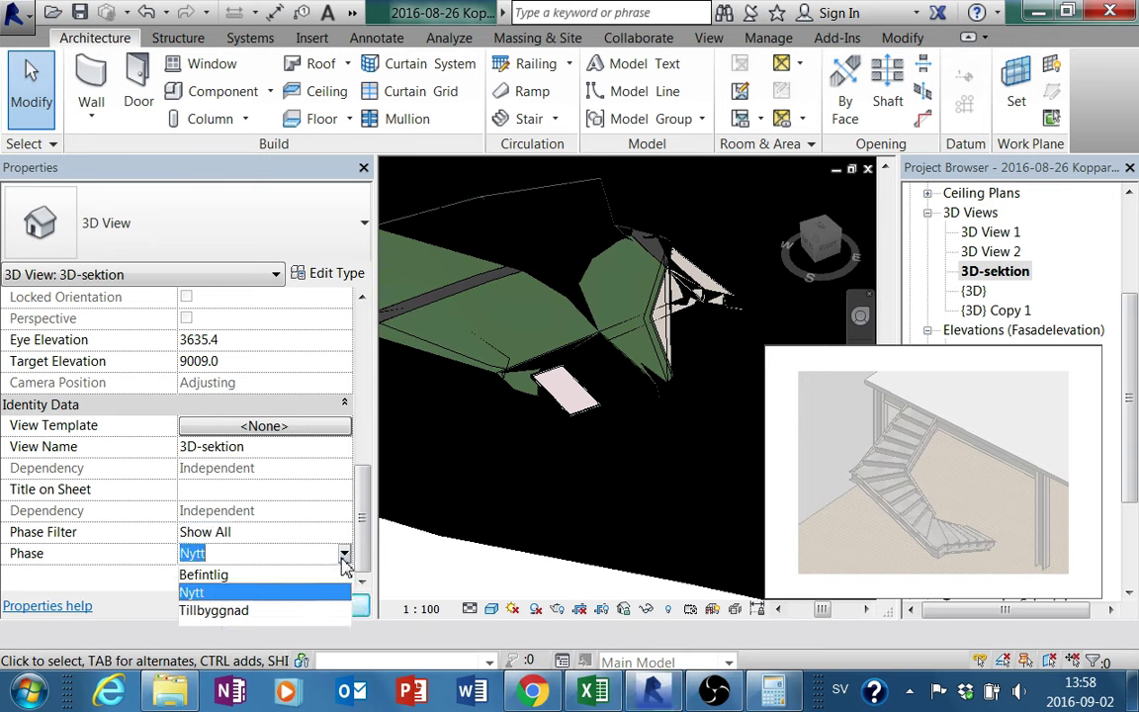
{"action": "left_click", "coordinate": [264, 615]}
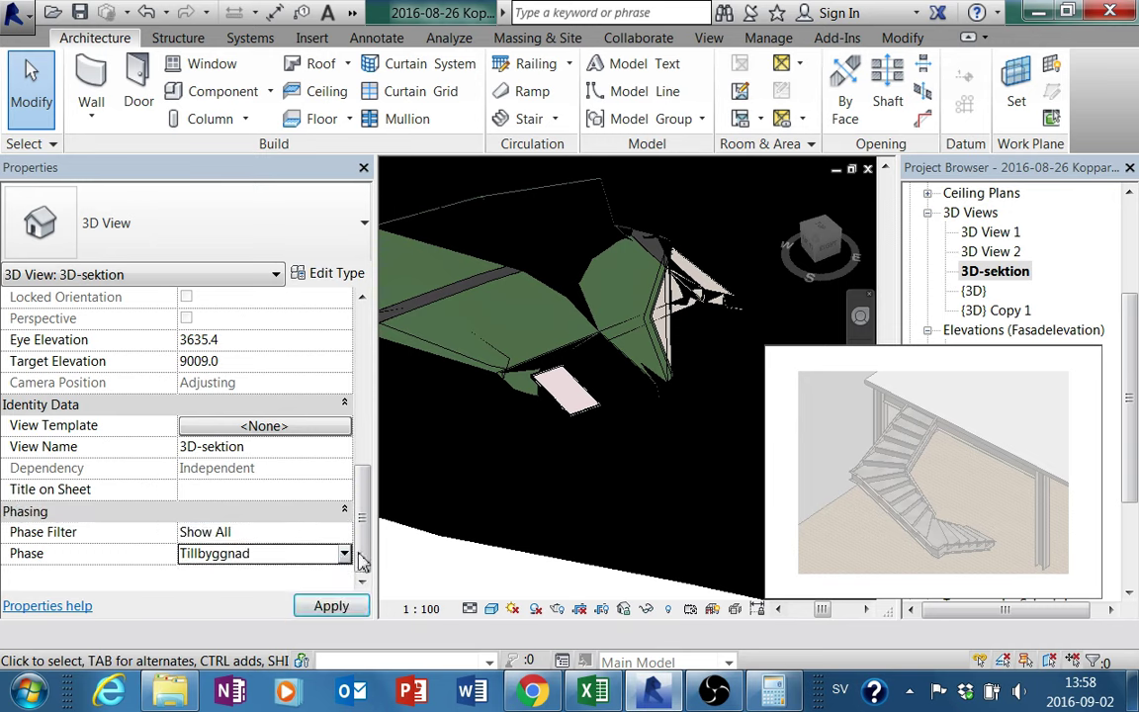
Hide the whole topography category in the 3D-sektion view
{"action": "left_click", "coordinate": [550, 573]}
{"action": "mouse_move", "coordinate": [554, 594]}
{"action": "middle_mouse_down", "text": "shift"}
{"action": "mouse_move", "coordinate": [628, 485]}
{"action": "mouse_move", "coordinate": [605, 490]}
{"action": "middle_mouse_up", "text": "shift"}
{"action": "right_click", "coordinate": [607, 486]}
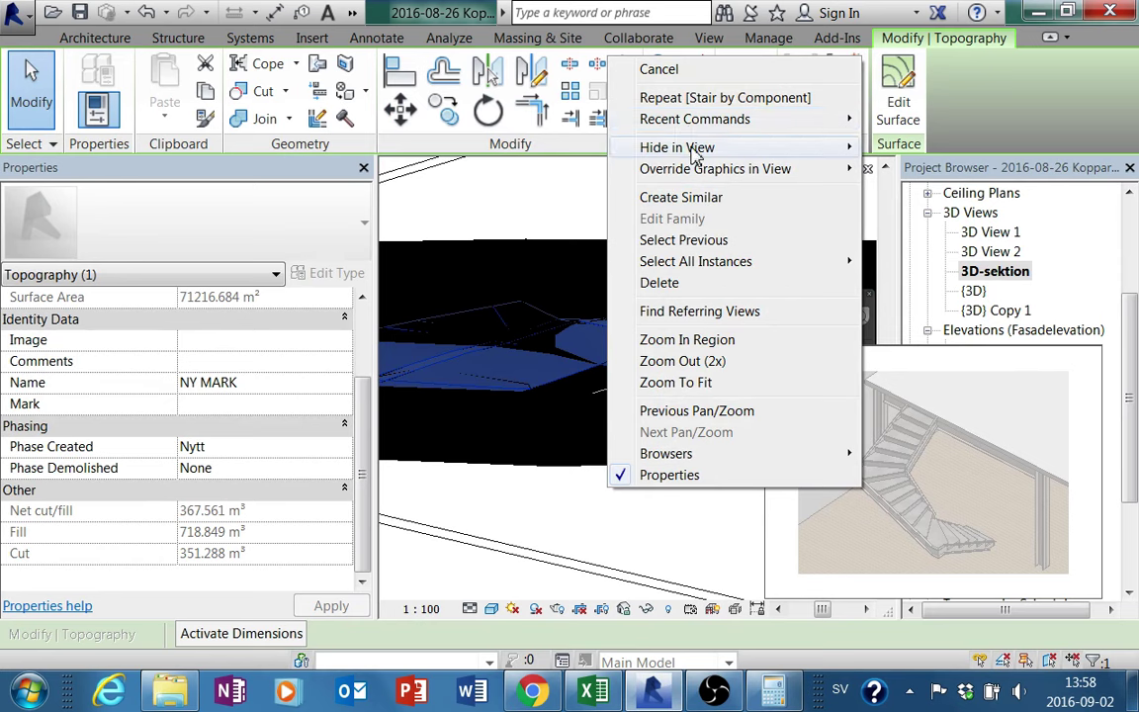
{"action": "left_click", "coordinate": [875, 171]}
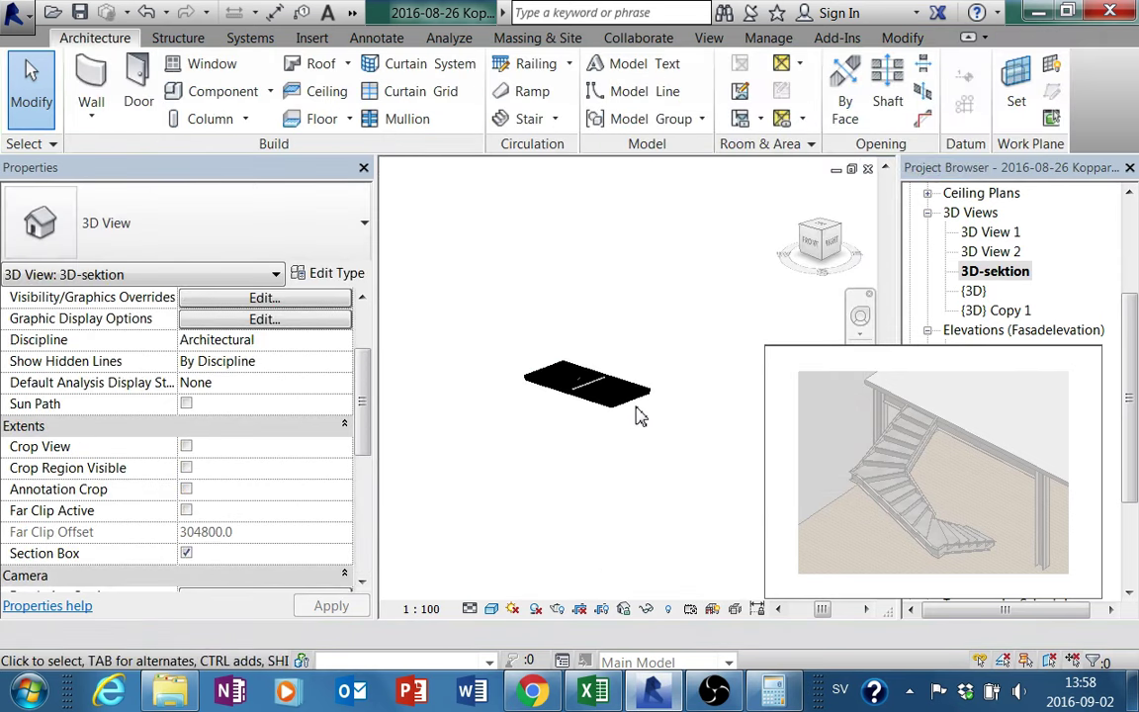
Set the view's visual style to Hidden Line and orbit around the slab
{"action": "mouse_move", "coordinate": [638, 416]}
{"action": "middle_mouse_down", "text": "shift"}
{"action": "mouse_move", "coordinate": [615, 440]}
{"action": "mouse_move", "coordinate": [539, 415]}
{"action": "middle_mouse_up", "text": "shift"}
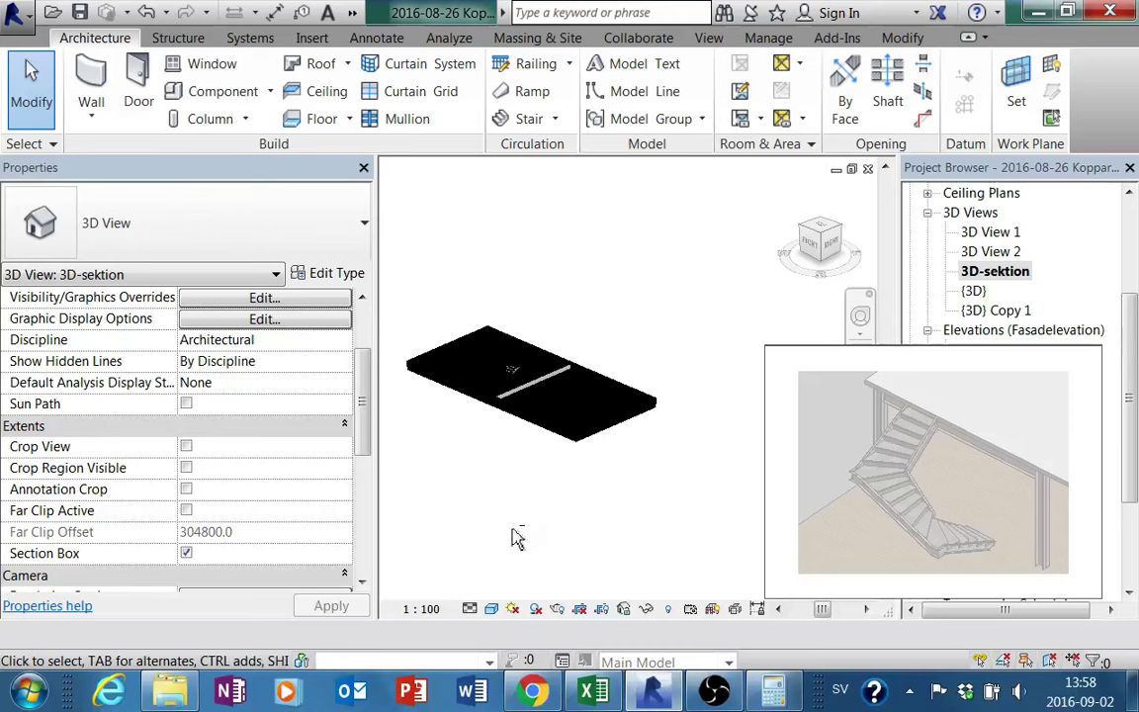
{"action": "left_click", "coordinate": [492, 610]}
{"action": "left_click", "coordinate": [542, 495]}
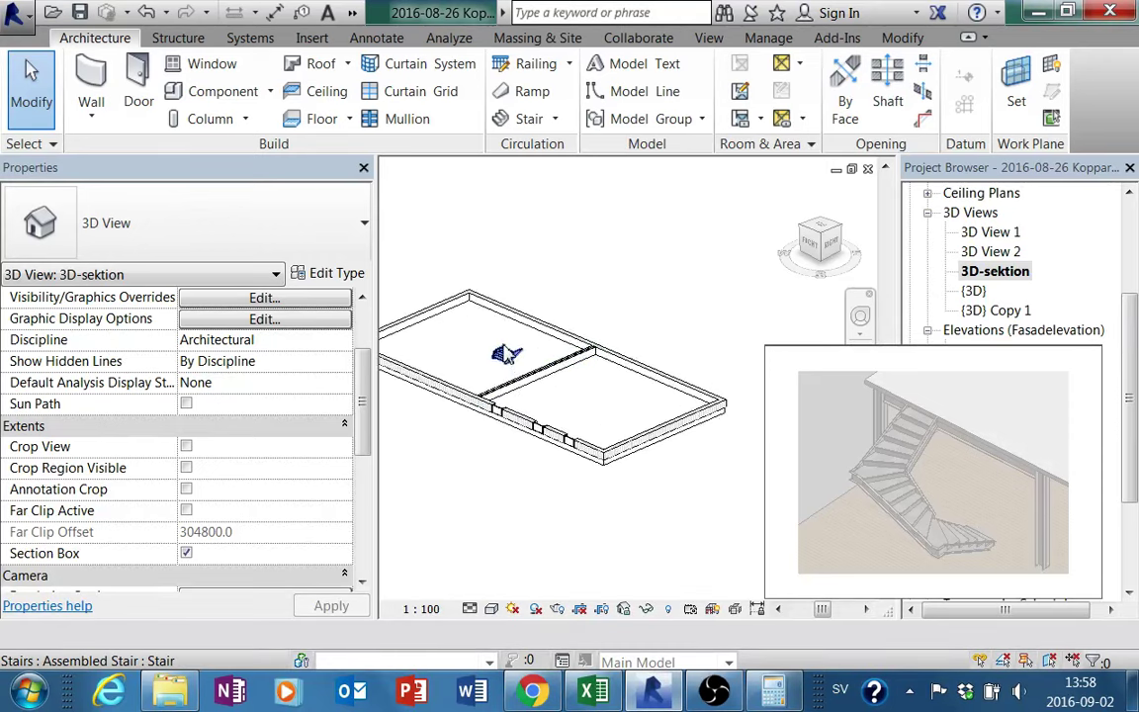
{"action": "middle_click_drag", "start_coordinate": [506, 354], "coordinate": [526, 381], "text": "shift"}
{"action": "scroll", "coordinate": [571, 491], "scroll_direction": "down", "scroll_amount": 3}
{"action": "scroll", "coordinate": [580, 535], "scroll_direction": "down", "scroll_amount": 2}
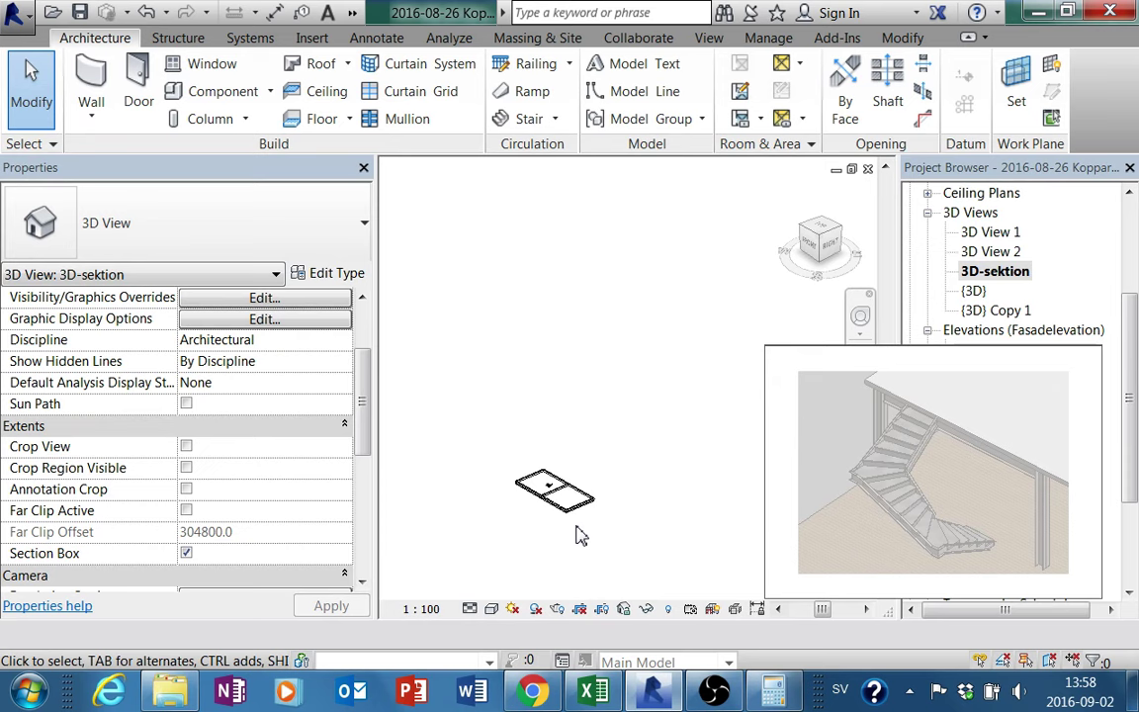
{"action": "scroll", "coordinate": [581, 535], "scroll_direction": "down", "scroll_amount": 2}
{"action": "scroll", "coordinate": [585, 524], "scroll_direction": "down", "scroll_amount": 1}
Resize the section box to fit tightly around the building
{"action": "left_click", "coordinate": [639, 566]}
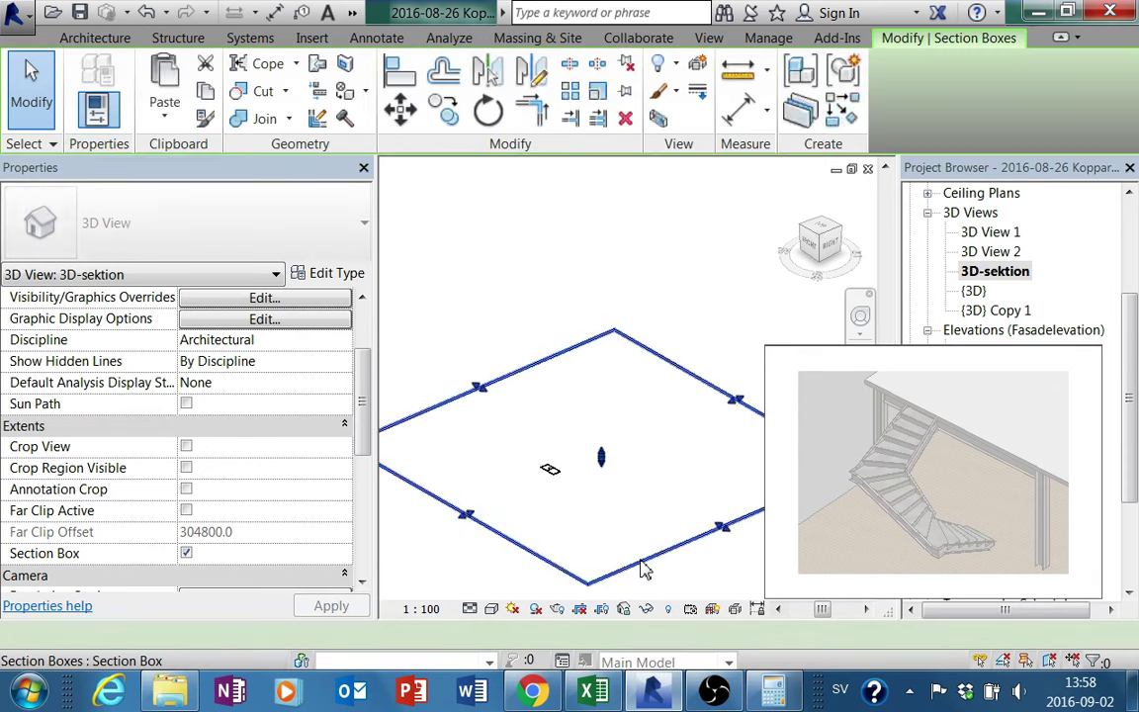
{"action": "scroll", "coordinate": [605, 462], "scroll_direction": "up", "scroll_amount": 2}
{"action": "scroll", "coordinate": [604, 465], "scroll_direction": "up", "scroll_amount": 2}
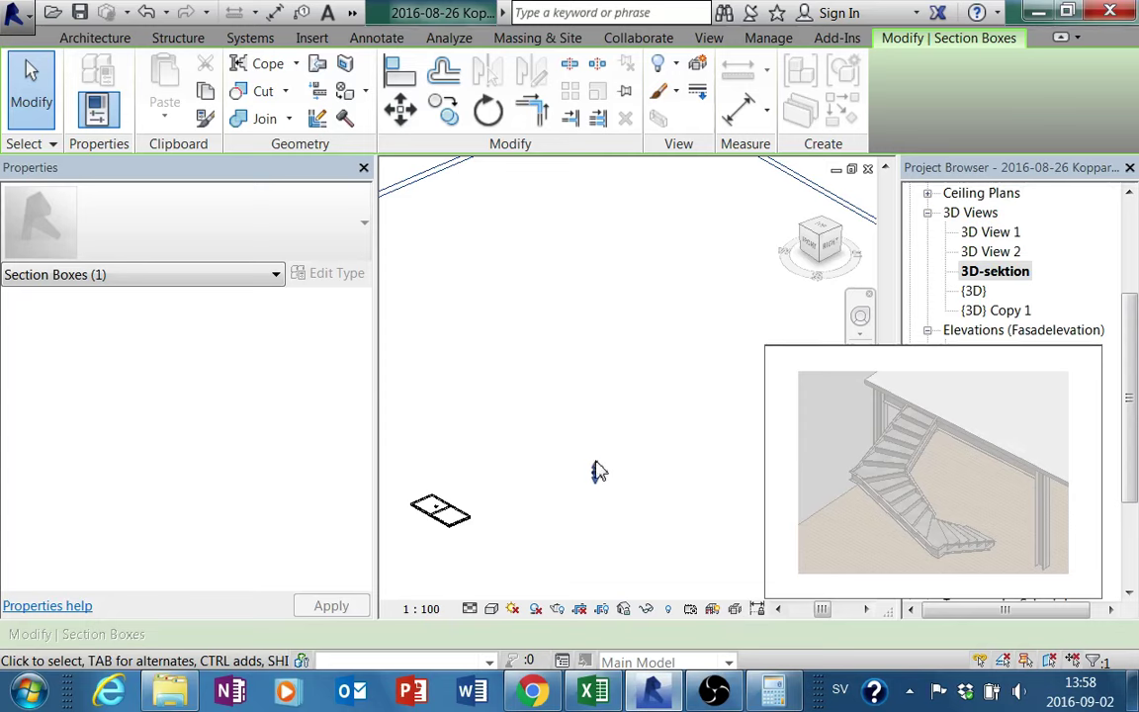
{"action": "left_click_drag", "start_coordinate": [596, 469], "coordinate": [595, 466]}
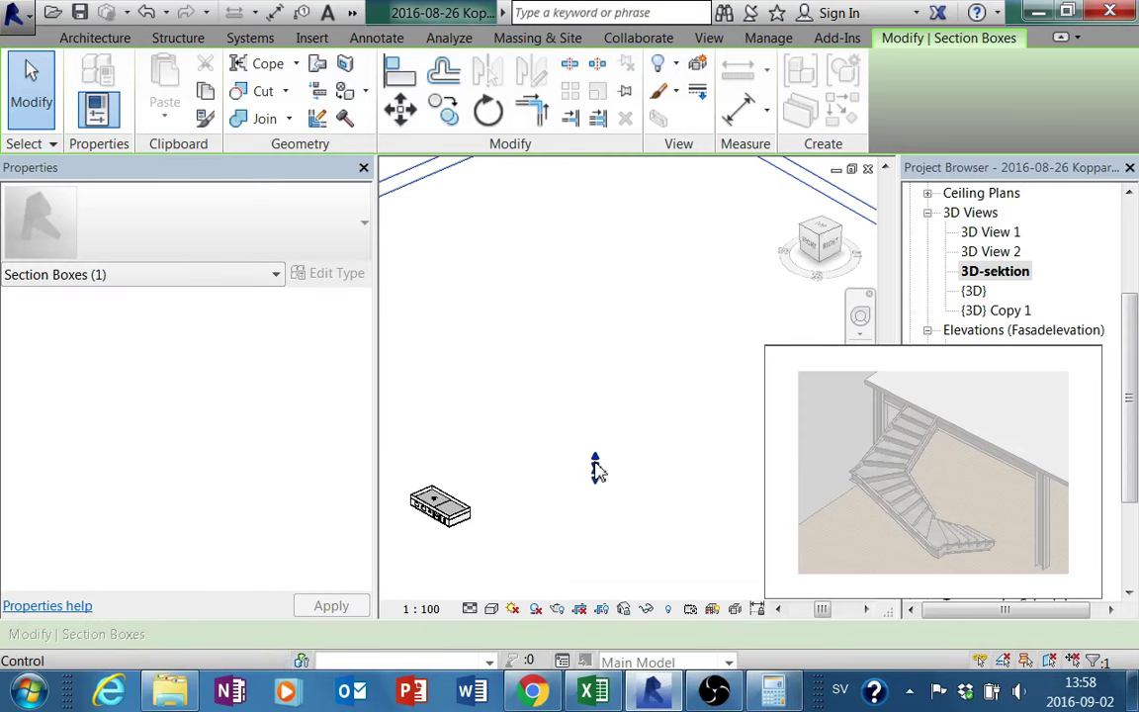
{"action": "scroll", "coordinate": [604, 481], "scroll_direction": "up", "scroll_amount": 2}
{"action": "mouse_move", "coordinate": [615, 496]}
{"action": "middle_mouse_down"}
{"action": "mouse_move", "coordinate": [716, 487]}
{"action": "mouse_move", "coordinate": [743, 469]}
{"action": "mouse_move", "coordinate": [682, 460]}
{"action": "middle_mouse_up"}
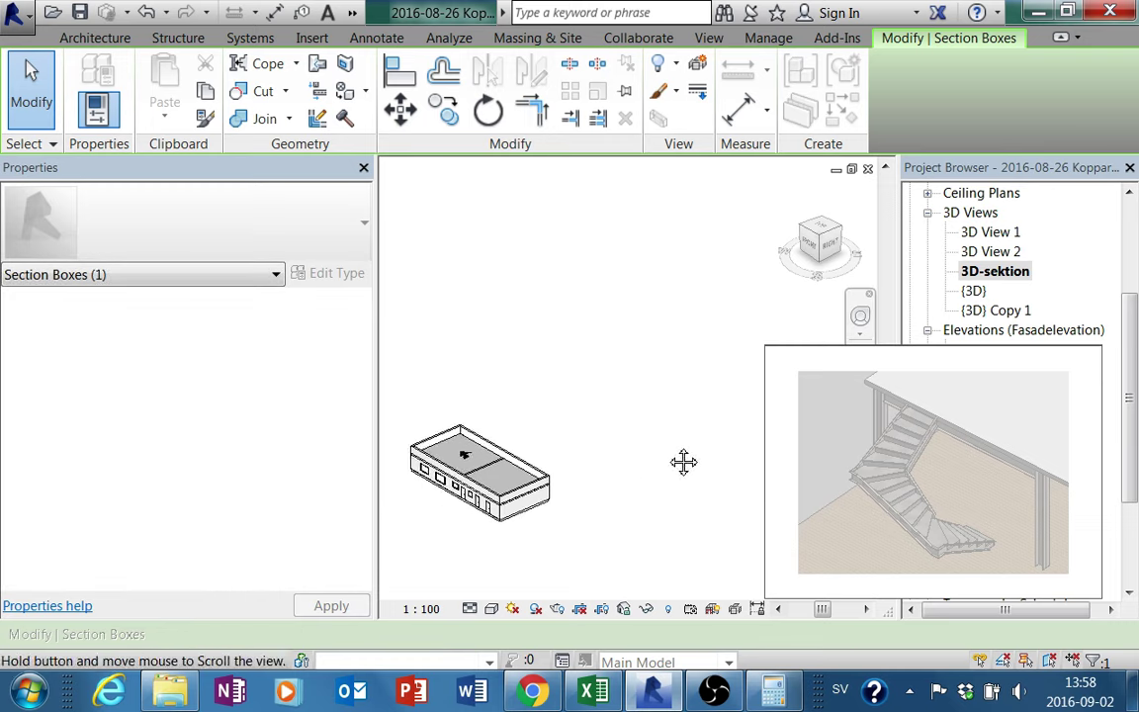
{"action": "scroll", "coordinate": [514, 455], "scroll_direction": "up", "scroll_amount": 2}
{"action": "scroll", "coordinate": [531, 464], "scroll_direction": "up", "scroll_amount": 2}
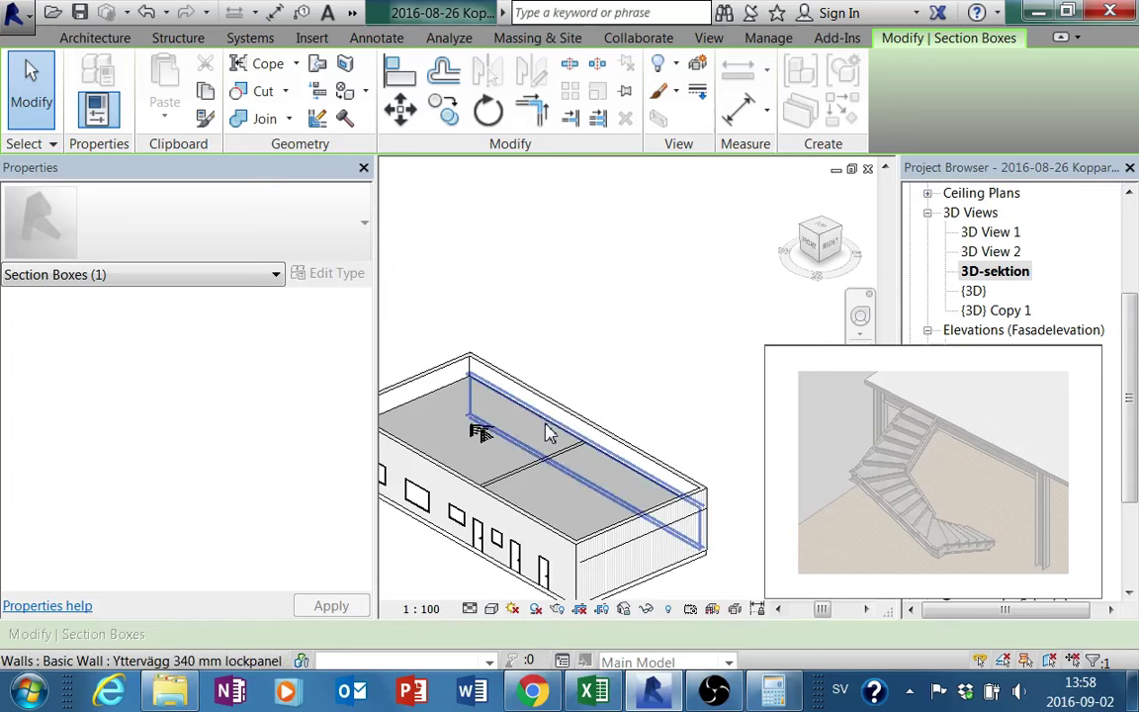
Hide the Bjälklag trä floor slab in the view to expose the wooden stair
{"action": "left_click", "coordinate": [549, 433]}
{"action": "left_click", "coordinate": [458, 393]}
{"action": "right_click", "coordinate": [458, 393]}
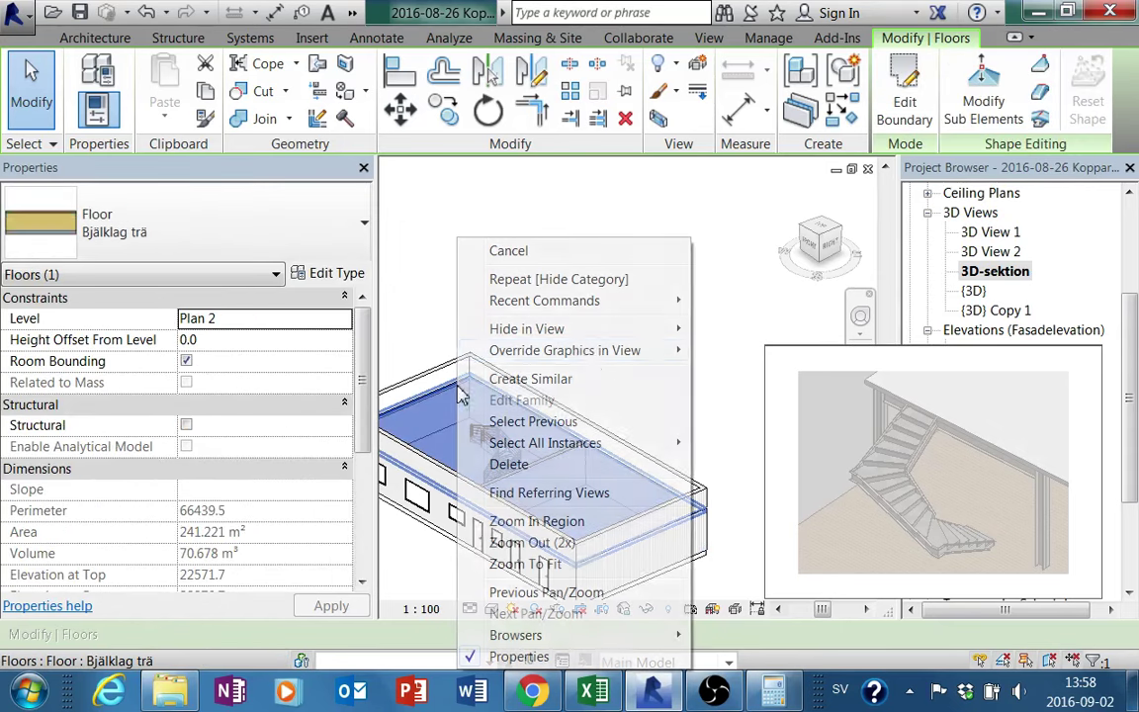
{"action": "left_click", "coordinate": [745, 330]}
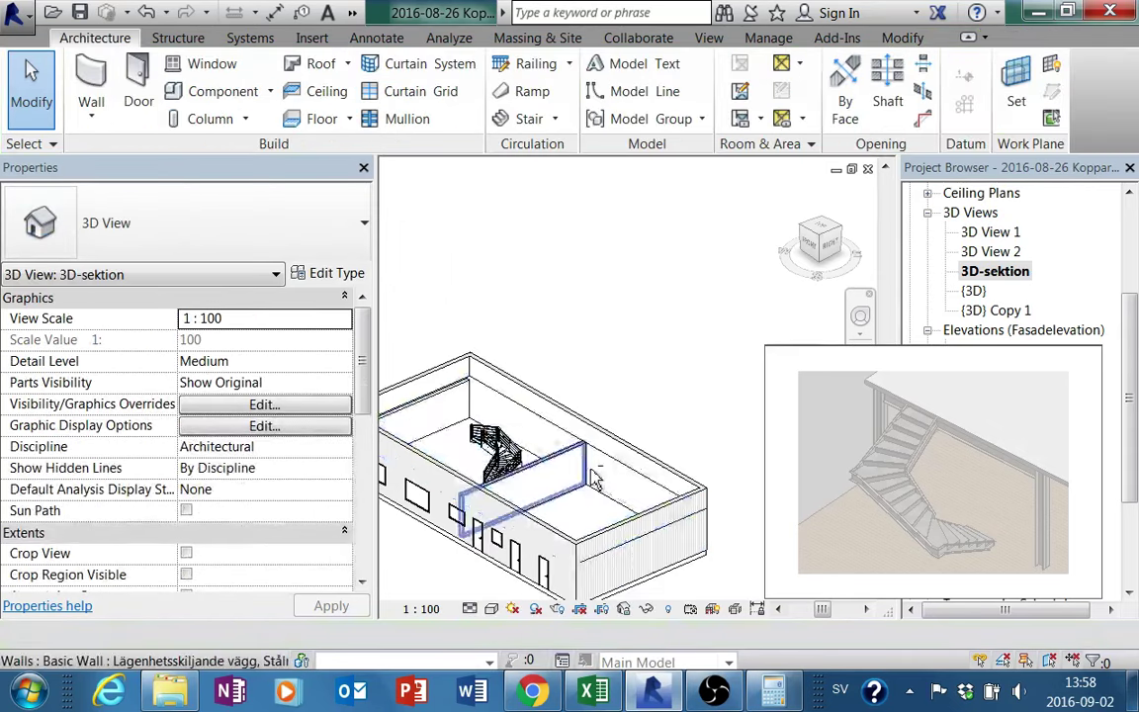
{"action": "scroll", "coordinate": [534, 425], "scroll_direction": "up", "scroll_amount": 3}
{"action": "mouse_move", "coordinate": [534, 422]}
{"action": "middle_mouse_down"}
{"action": "mouse_move", "coordinate": [504, 331]}
{"action": "mouse_move", "coordinate": [584, 401]}
{"action": "middle_mouse_up"}
{"action": "scroll", "coordinate": [504, 331], "scroll_direction": "up", "scroll_amount": 3}
{"action": "scroll", "coordinate": [527, 275], "scroll_direction": "down", "scroll_amount": 3}
{"action": "middle_click_drag", "start_coordinate": [527, 275], "coordinate": [681, 463]}
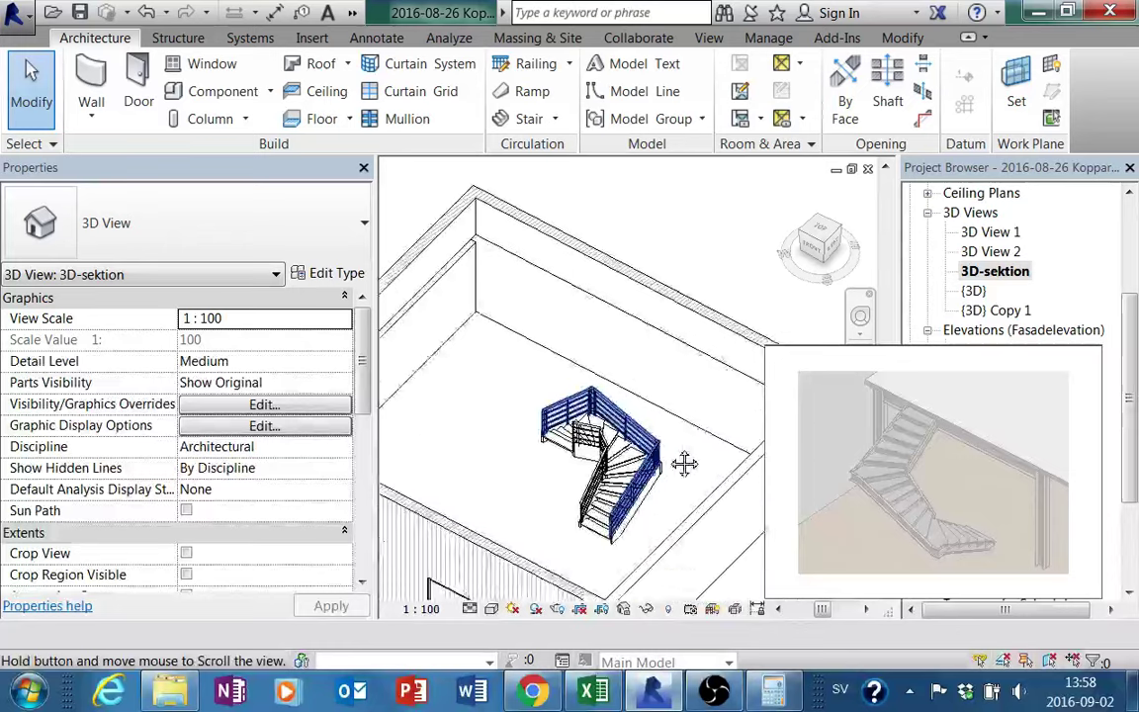
{"action": "left_click", "coordinate": [597, 470]}
{"action": "scroll", "coordinate": [599, 484], "scroll_direction": "up", "scroll_amount": 2}
Orbit and zoom the 3D section view around the wooden stair
{"action": "left_click", "coordinate": [597, 484]}
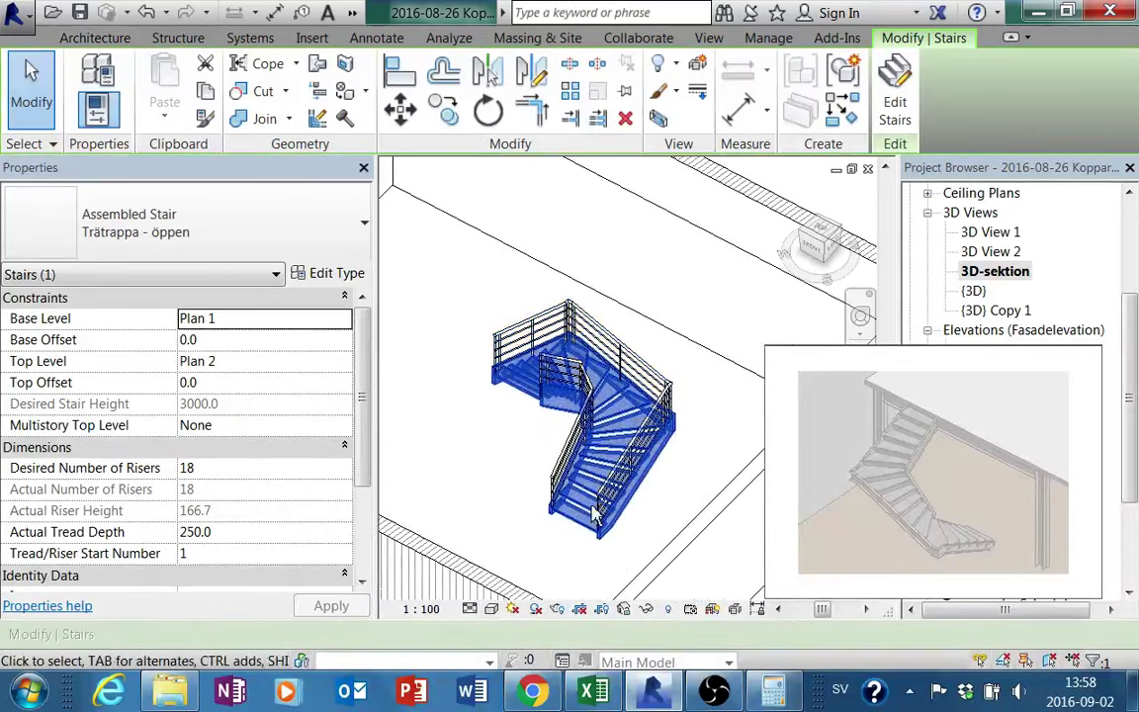
{"action": "mouse_move", "coordinate": [597, 485]}
{"action": "middle_mouse_down", "text": "shift"}
{"action": "mouse_move", "coordinate": [621, 388]}
{"action": "mouse_move", "coordinate": [638, 584]}
{"action": "mouse_move", "coordinate": [656, 529]}
{"action": "mouse_move", "coordinate": [656, 559]}
{"action": "mouse_move", "coordinate": [653, 537]}
{"action": "middle_mouse_up", "text": "shift"}
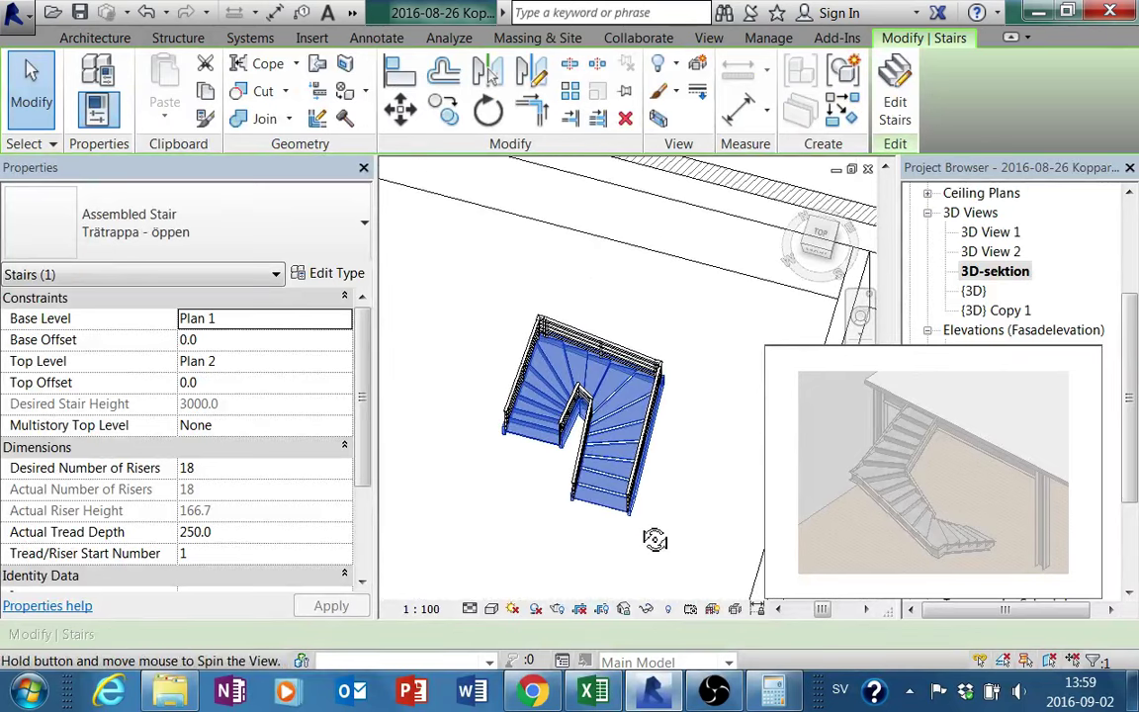
{"action": "scroll", "coordinate": [629, 487], "scroll_direction": "up", "scroll_amount": 2}
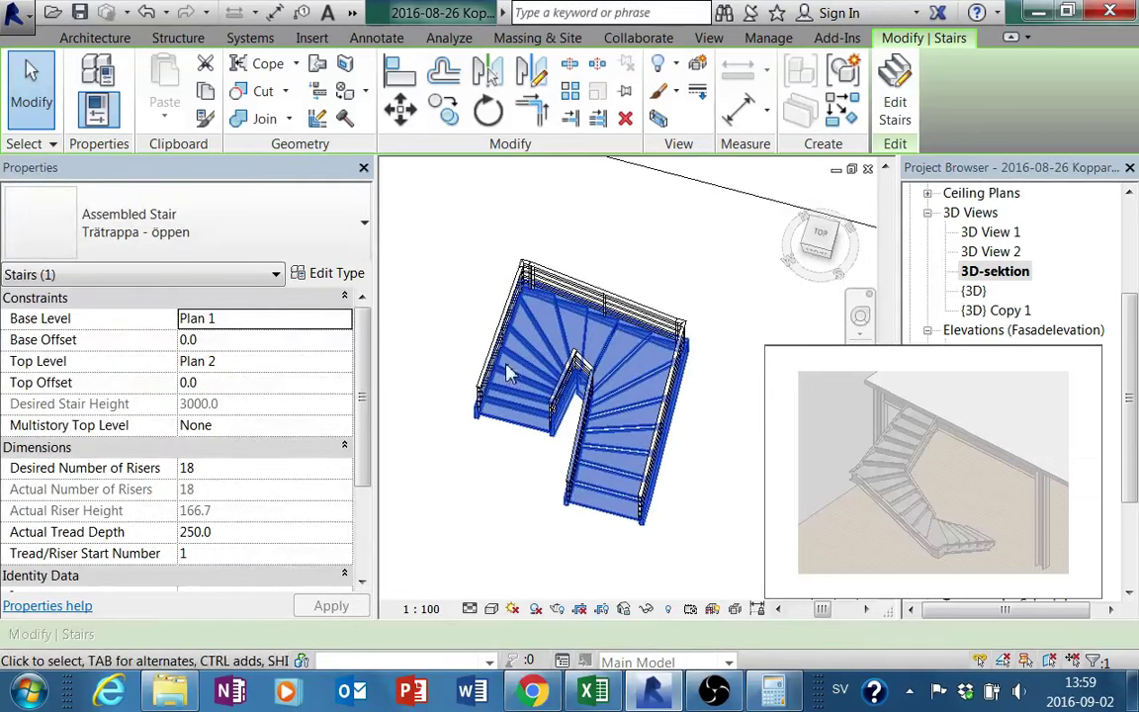
{"action": "mouse_move", "coordinate": [532, 356]}
{"action": "middle_mouse_down", "text": "shift"}
{"action": "mouse_move", "coordinate": [629, 383]}
{"action": "mouse_move", "coordinate": [678, 333]}
{"action": "mouse_move", "coordinate": [607, 251]}
{"action": "mouse_move", "coordinate": [578, 397]}
{"action": "middle_mouse_up", "text": "shift"}
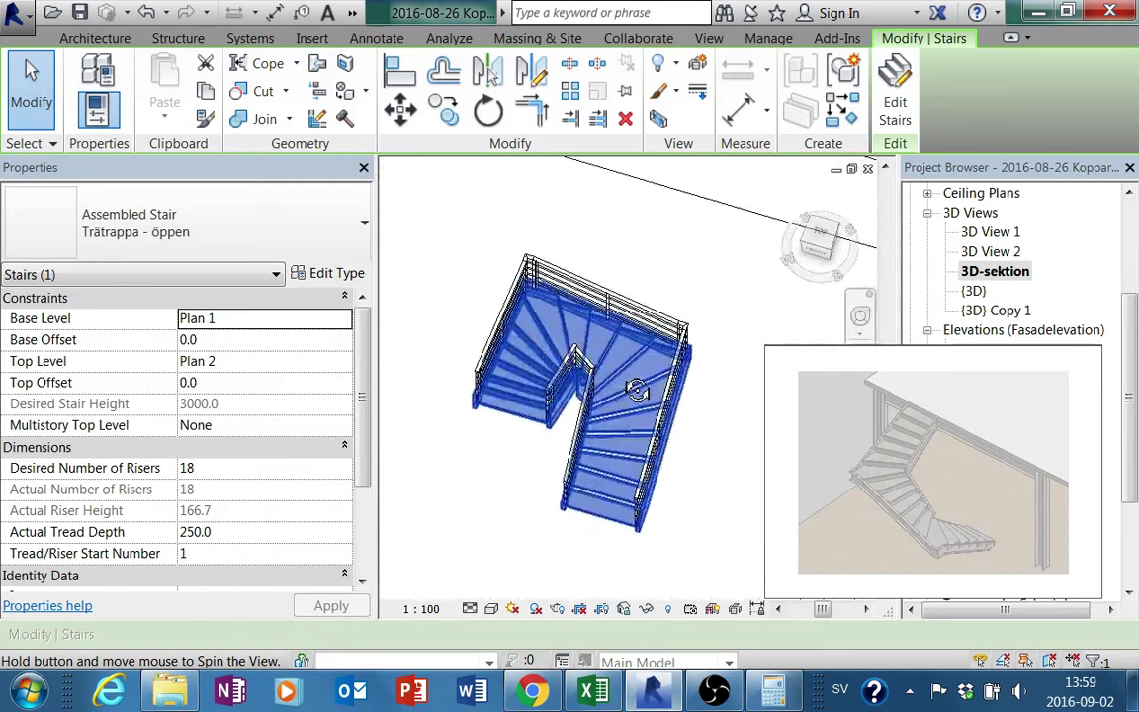
{"action": "scroll", "coordinate": [594, 415], "scroll_direction": "up", "scroll_amount": 3}
{"action": "scroll", "coordinate": [623, 432], "scroll_direction": "up", "scroll_amount": 2}
{"action": "middle_click_drag", "start_coordinate": [623, 432], "coordinate": [326, 386], "text": "shift"}
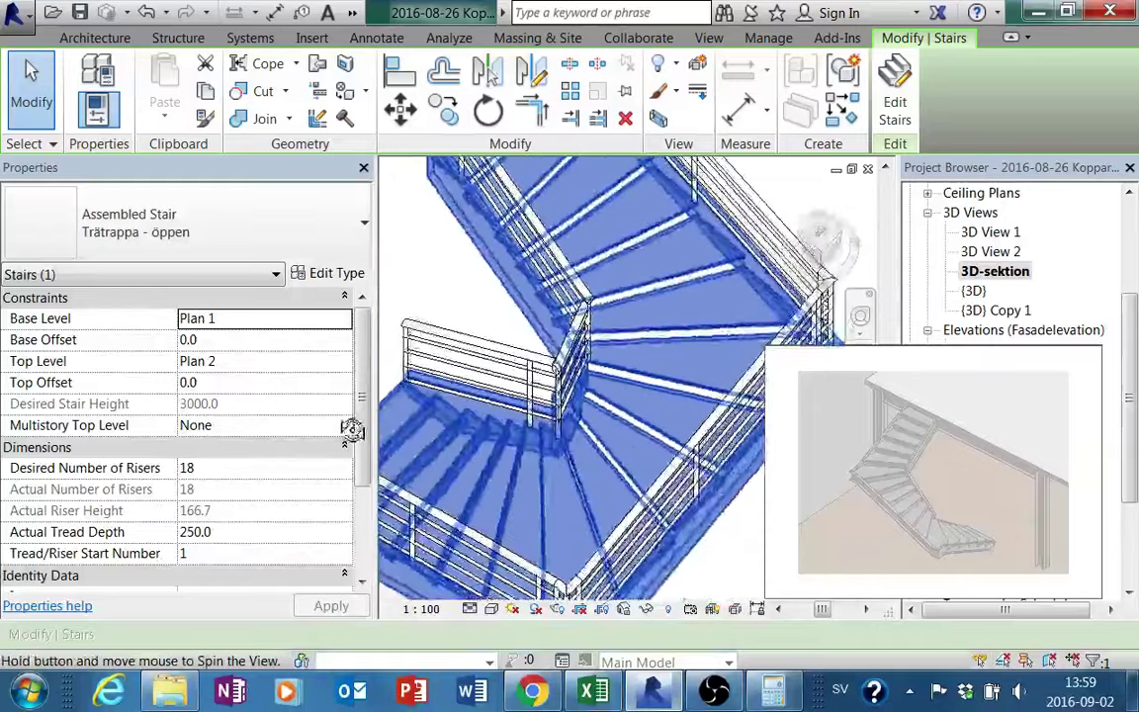
{"action": "middle_click_drag", "start_coordinate": [415, 435], "coordinate": [547, 475], "text": "shift"}
Reselect the wooden stair and open it in stair edit mode
{"action": "key", "text": "Escape"}
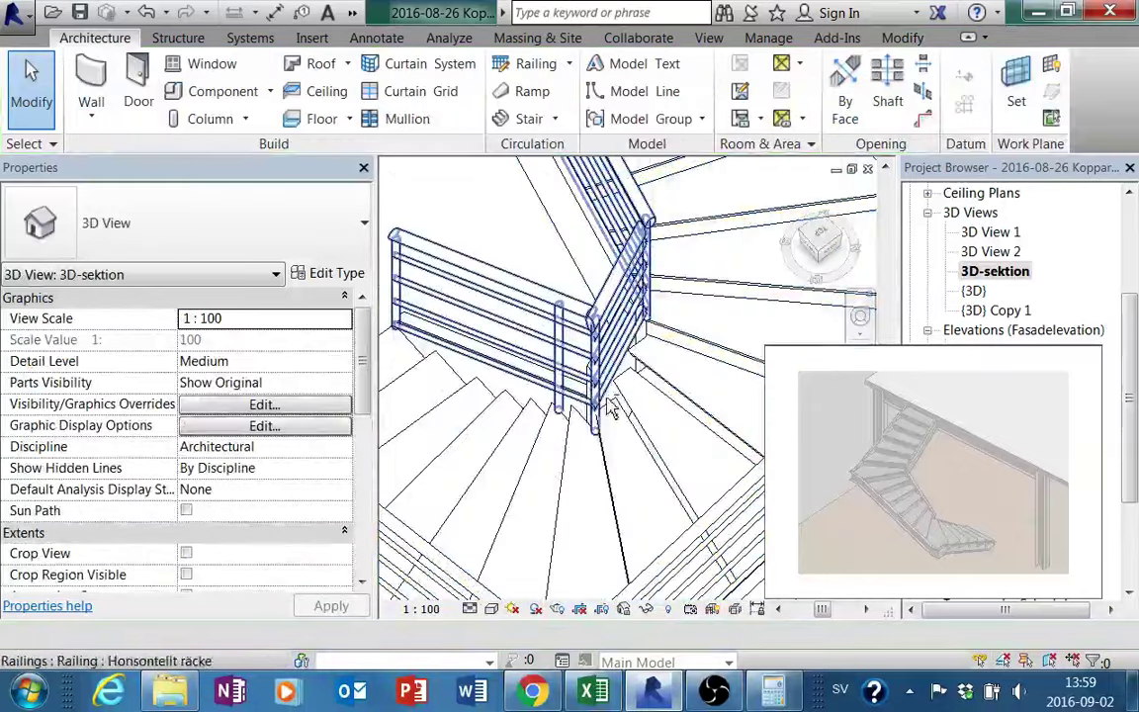
{"action": "mouse_move", "coordinate": [594, 406]}
{"action": "middle_mouse_down", "text": "shift"}
{"action": "mouse_move", "coordinate": [572, 394]}
{"action": "mouse_move", "coordinate": [775, 432]}
{"action": "mouse_move", "coordinate": [544, 413]}
{"action": "mouse_move", "coordinate": [674, 412]}
{"action": "mouse_move", "coordinate": [584, 371]}
{"action": "middle_mouse_up", "text": "shift"}
{"action": "left_click", "coordinate": [583, 371]}
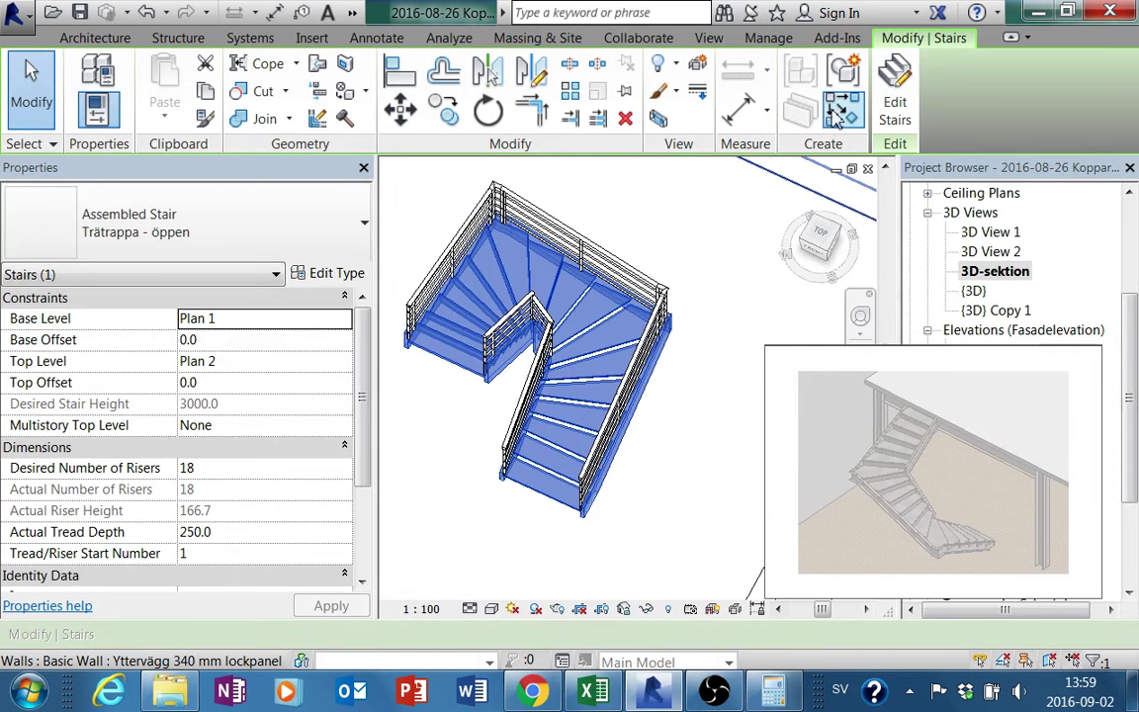
{"action": "left_click", "coordinate": [890, 94]}
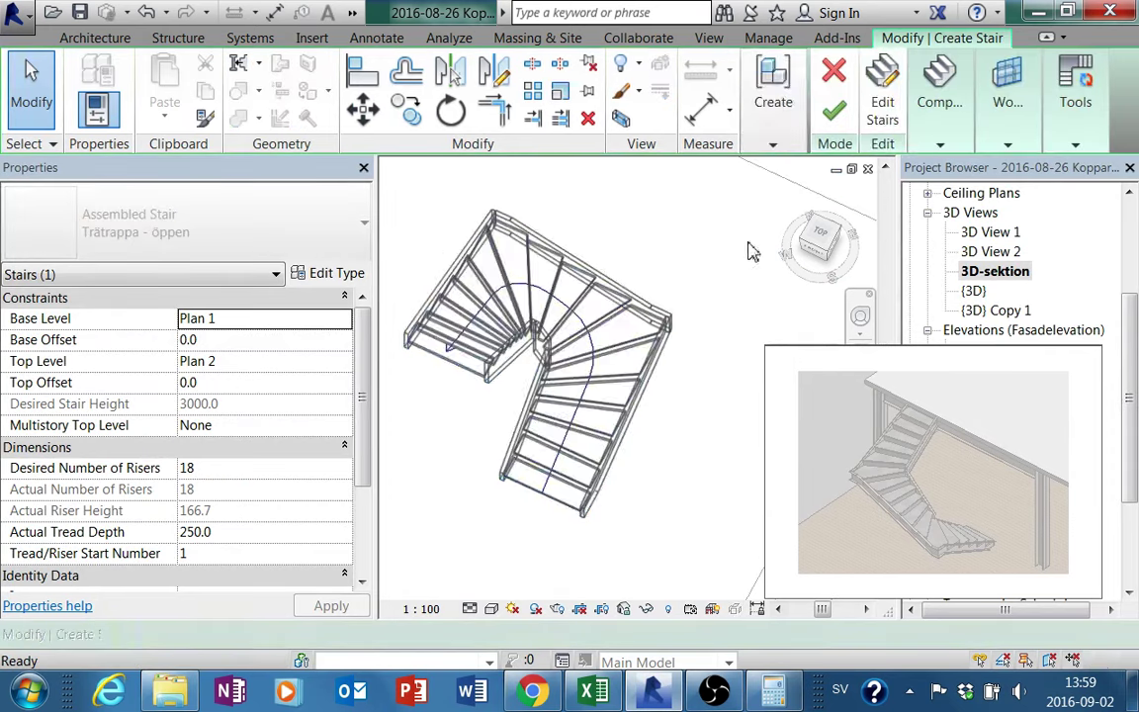
Close the {3D} view to return to the floor plan
{"action": "left_click", "coordinate": [564, 410]}
{"action": "middle_click_drag", "start_coordinate": [529, 445], "coordinate": [611, 494], "text": "shift"}
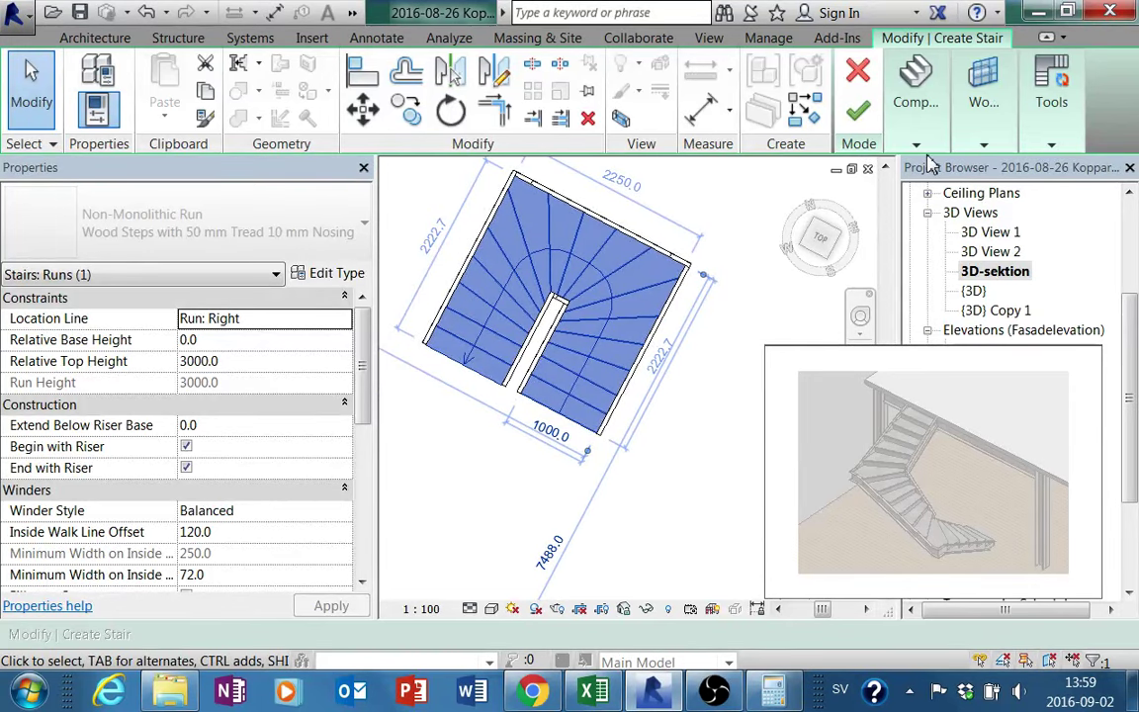
{"action": "left_click", "coordinate": [867, 169]}
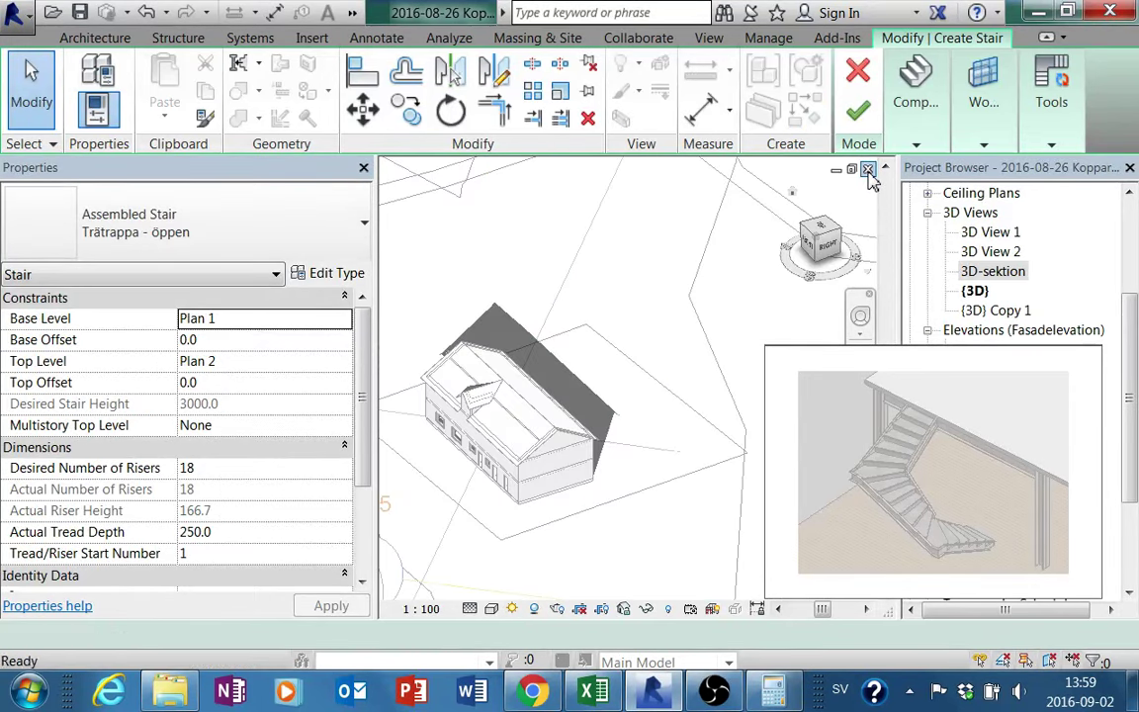
{"action": "left_click", "coordinate": [868, 171]}
{"action": "scroll", "coordinate": [410, 435], "scroll_direction": "up", "scroll_amount": 2}
Lengthen the left and right stair runs by dragging their bottom ends down
{"action": "left_click", "coordinate": [415, 426]}
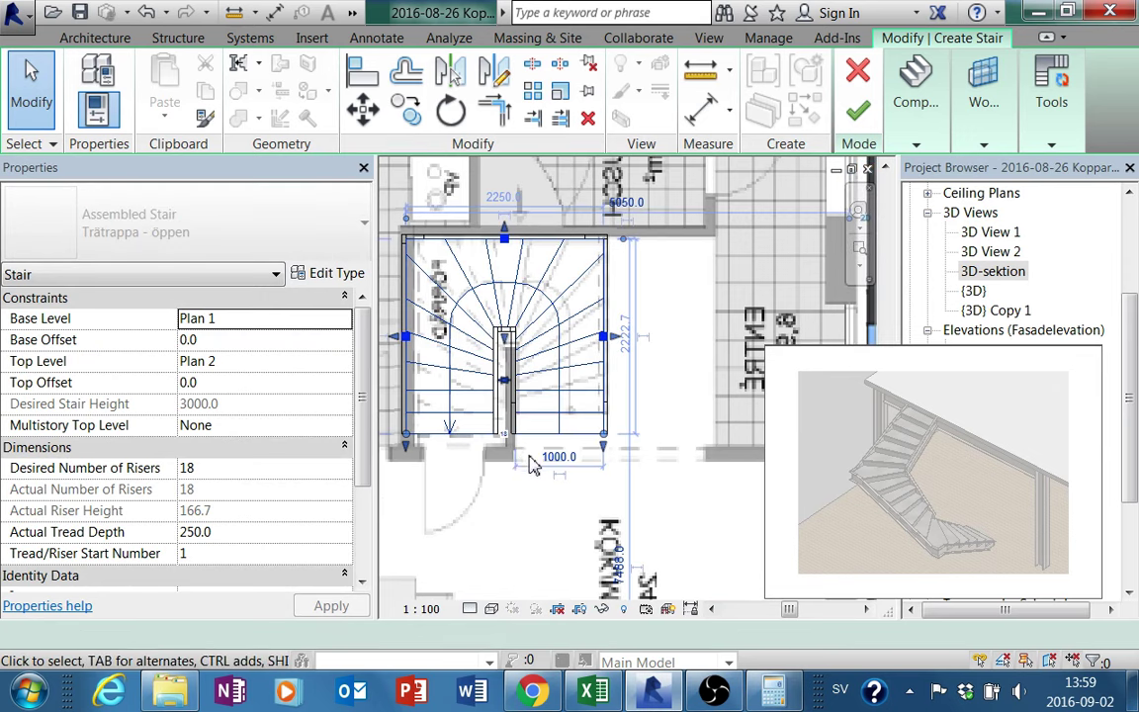
{"action": "left_click_drag", "start_coordinate": [414, 432], "coordinate": [413, 450]}
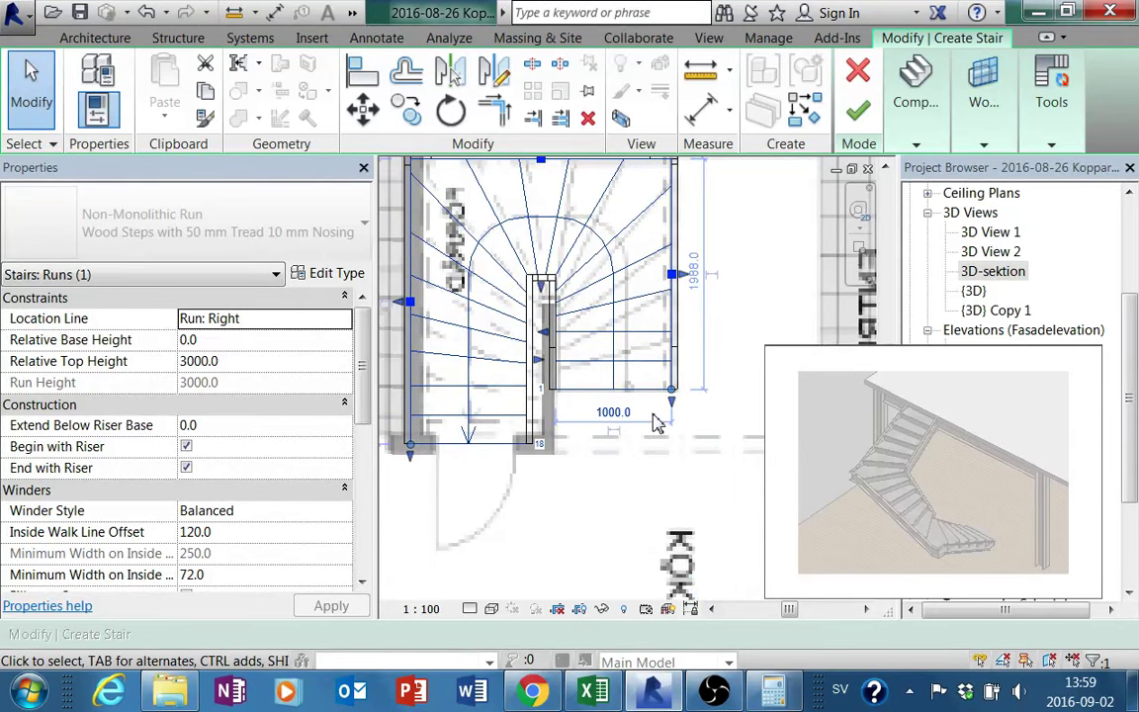
{"action": "left_click_drag", "start_coordinate": [670, 403], "coordinate": [675, 470]}
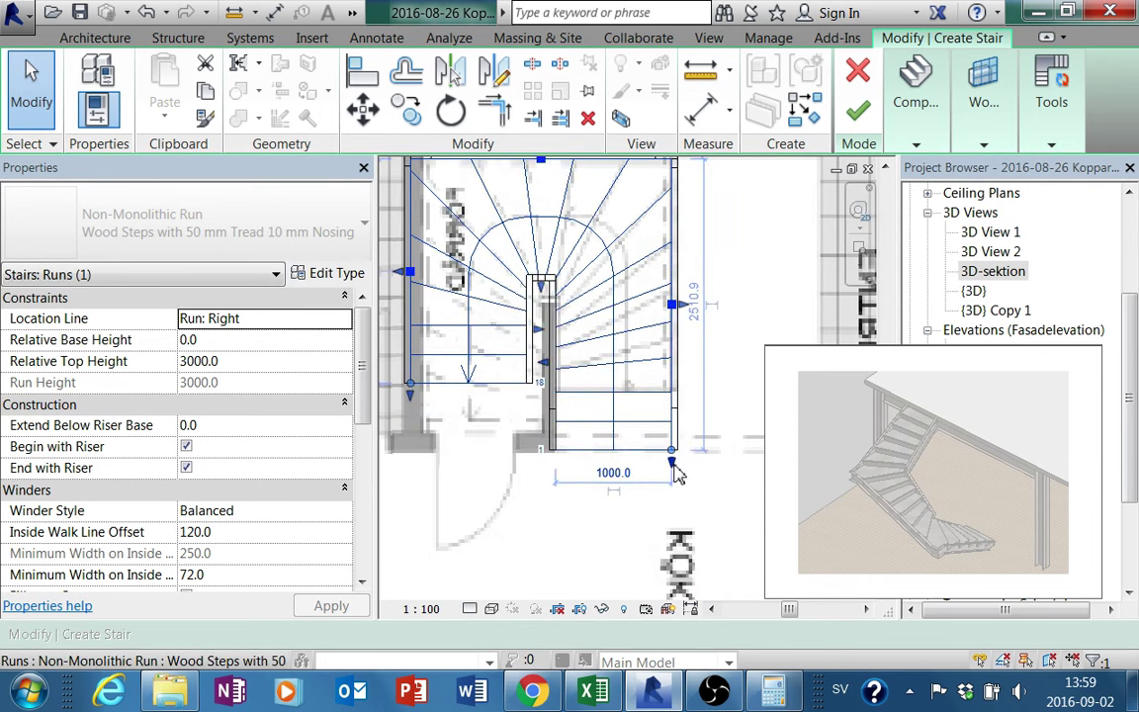
{"action": "left_click_drag", "start_coordinate": [417, 403], "coordinate": [414, 428]}
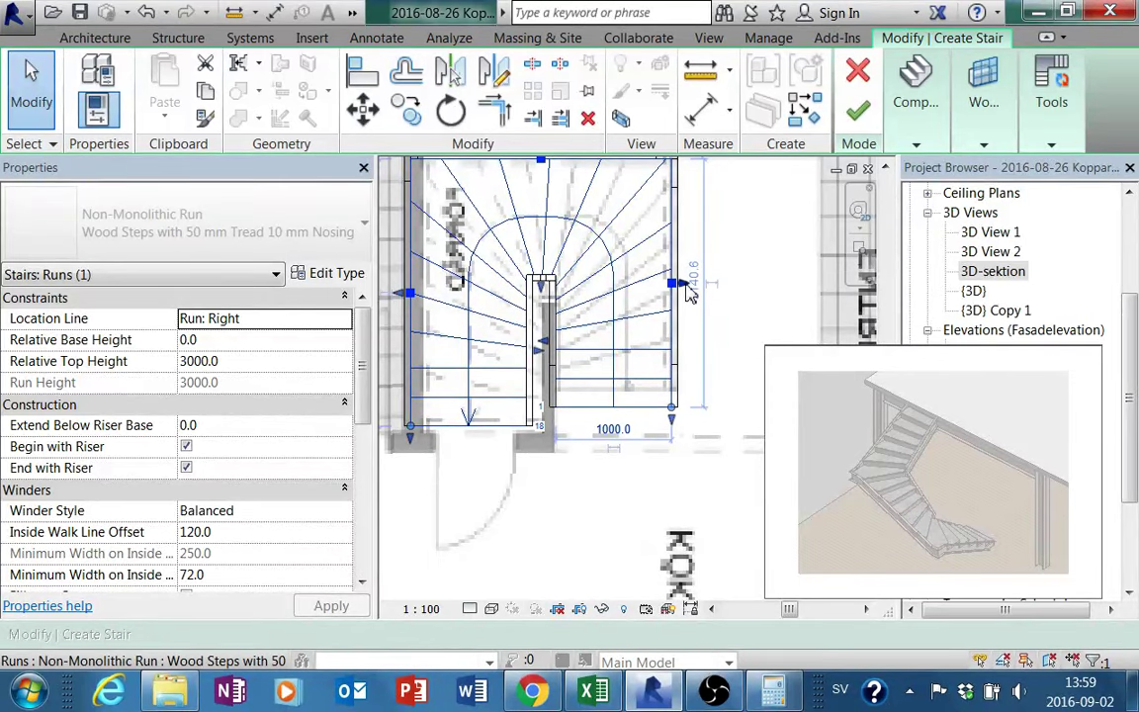
Reshape the right run's side, widening it slightly on its right edge
{"action": "left_click_drag", "start_coordinate": [690, 291], "coordinate": [692, 307]}
{"action": "key", "text": "Escape"}
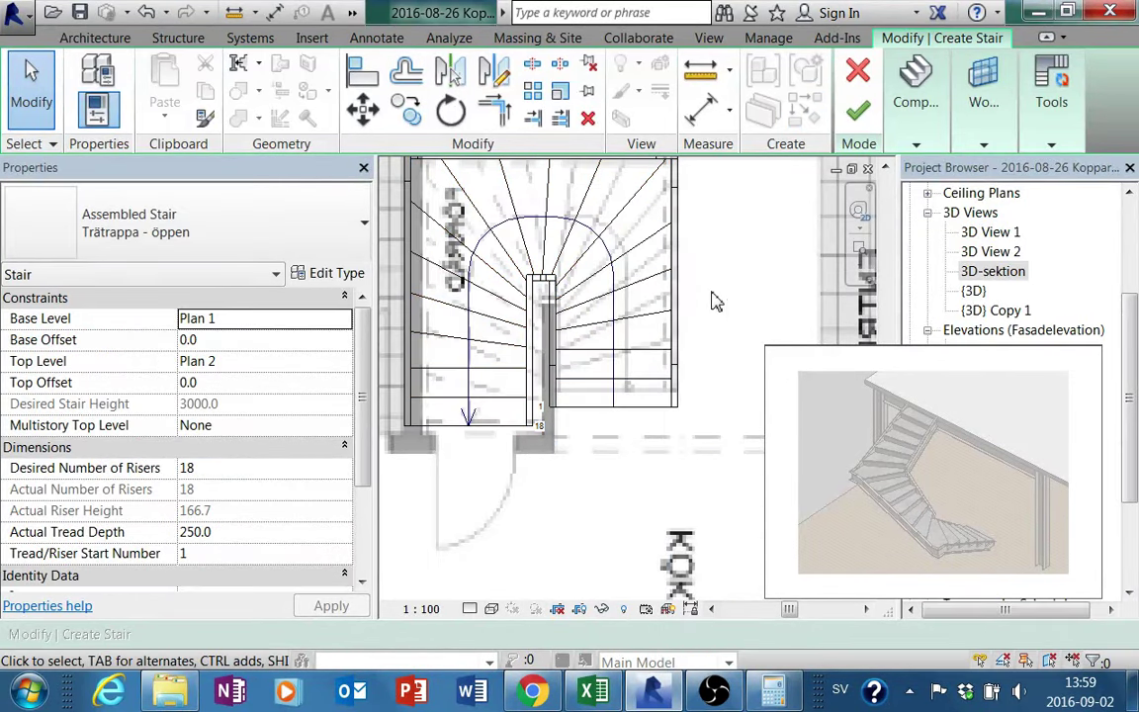
{"action": "left_click", "coordinate": [696, 289]}
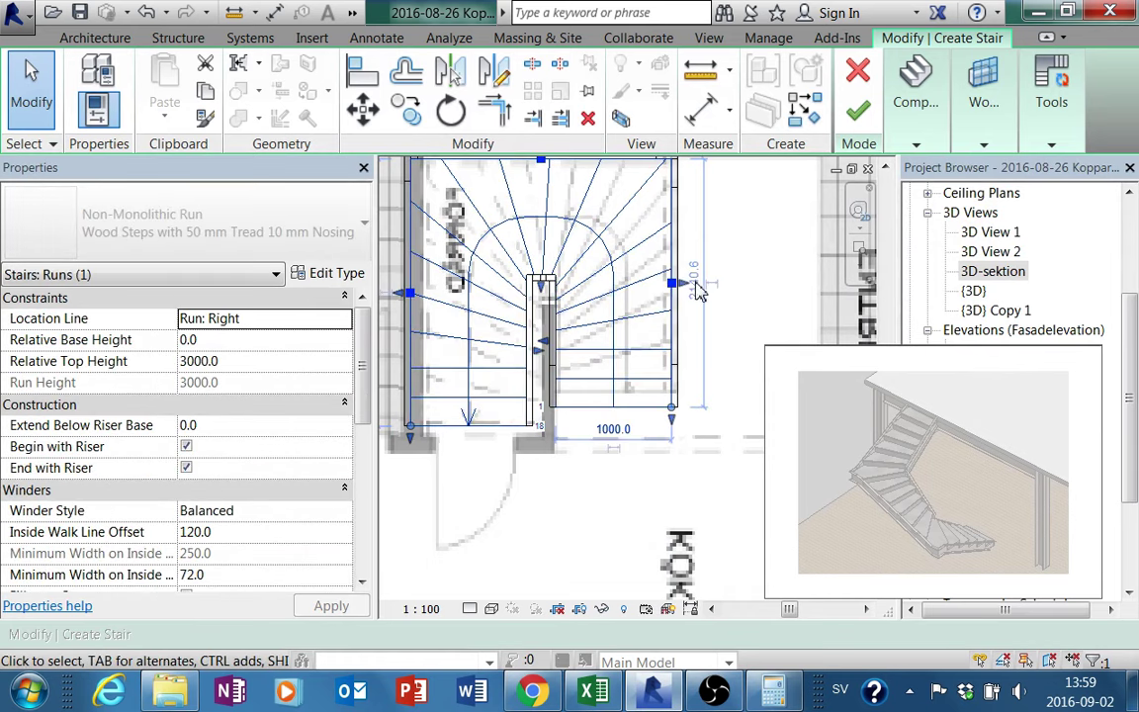
{"action": "left_click_drag", "start_coordinate": [693, 293], "coordinate": [663, 289]}
{"action": "key", "text": "Escape"}
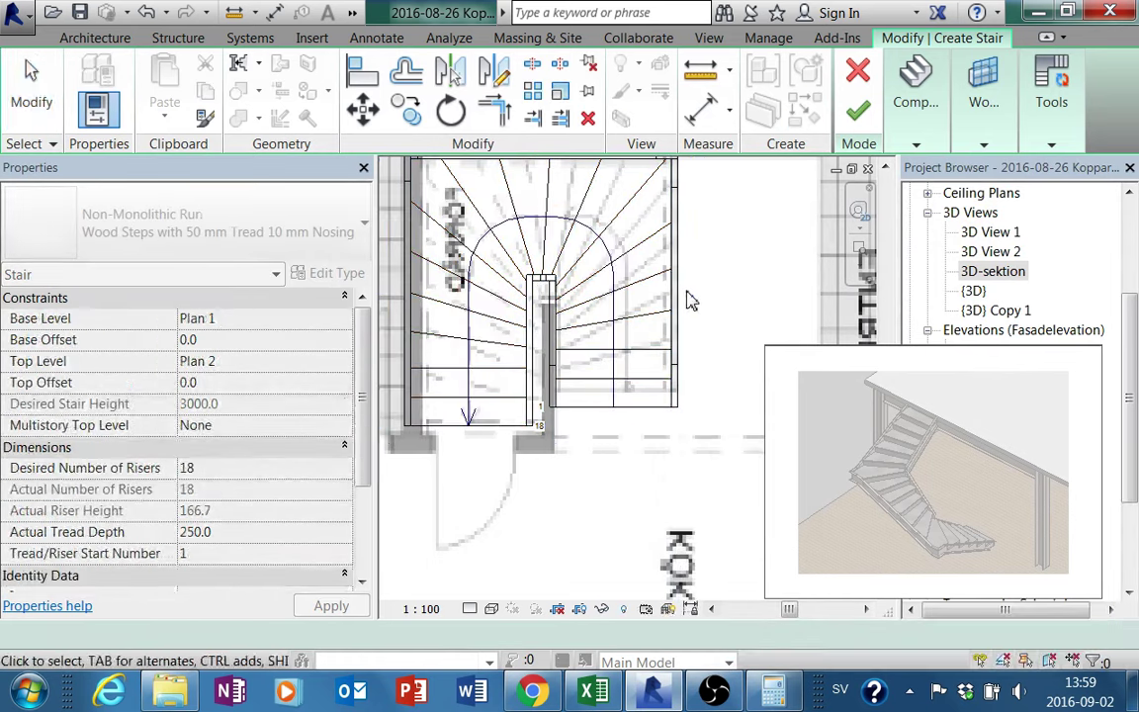
{"action": "scroll", "coordinate": [662, 289], "scroll_direction": "up", "scroll_amount": 2}
{"action": "left_click", "coordinate": [666, 281]}
{"action": "middle_click_drag", "start_coordinate": [682, 297], "coordinate": [685, 441]}
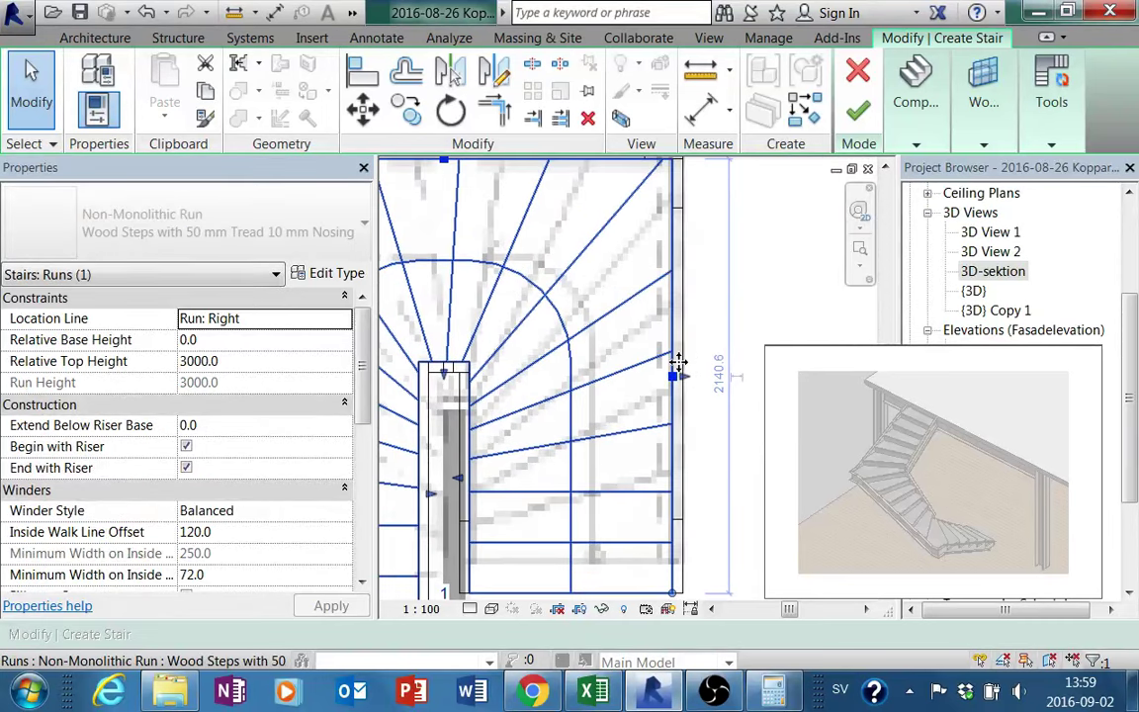
{"action": "left_click_drag", "start_coordinate": [676, 444], "coordinate": [688, 447]}
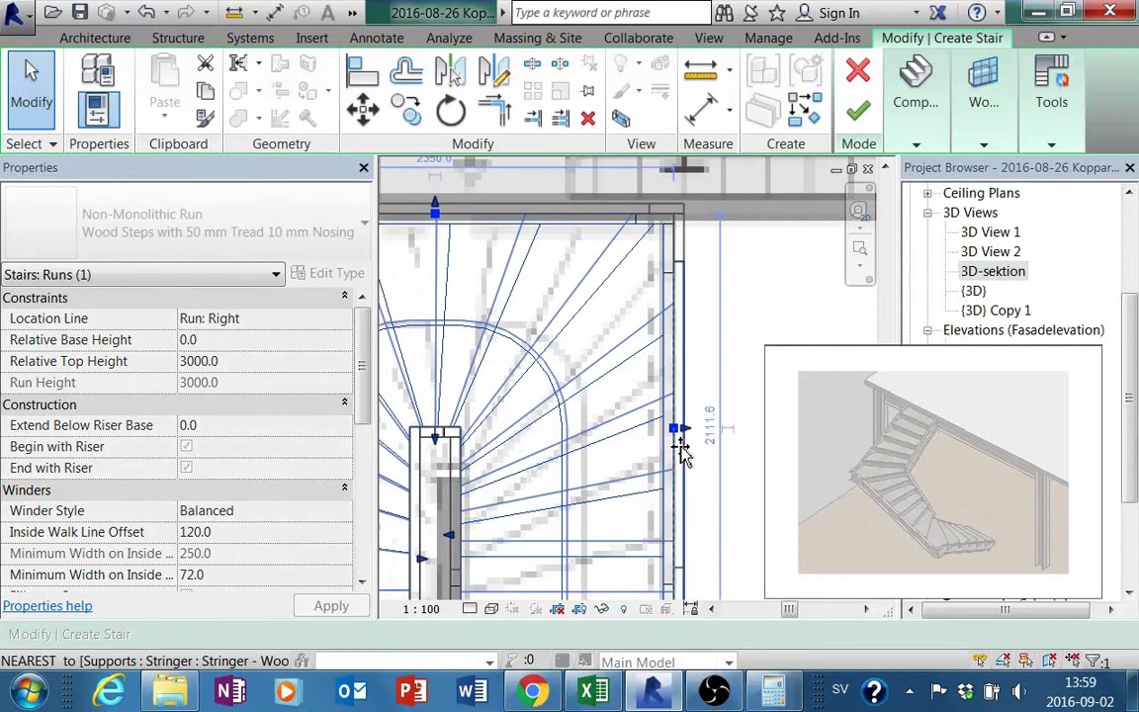
Pull the left run's end further down to fit the stairwell and finish the stair edit
{"action": "scroll", "coordinate": [674, 286], "scroll_direction": "down", "scroll_amount": 2}
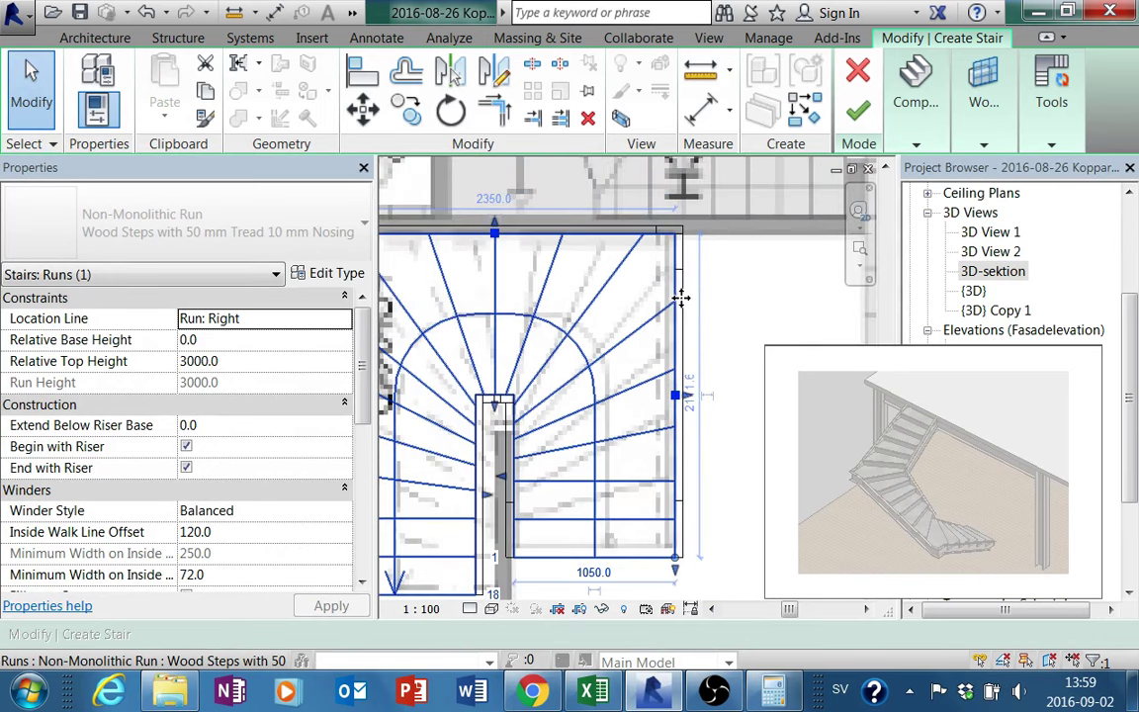
{"action": "scroll", "coordinate": [623, 280], "scroll_direction": "down", "scroll_amount": 1}
{"action": "middle_click_drag", "start_coordinate": [623, 280], "coordinate": [630, 292]}
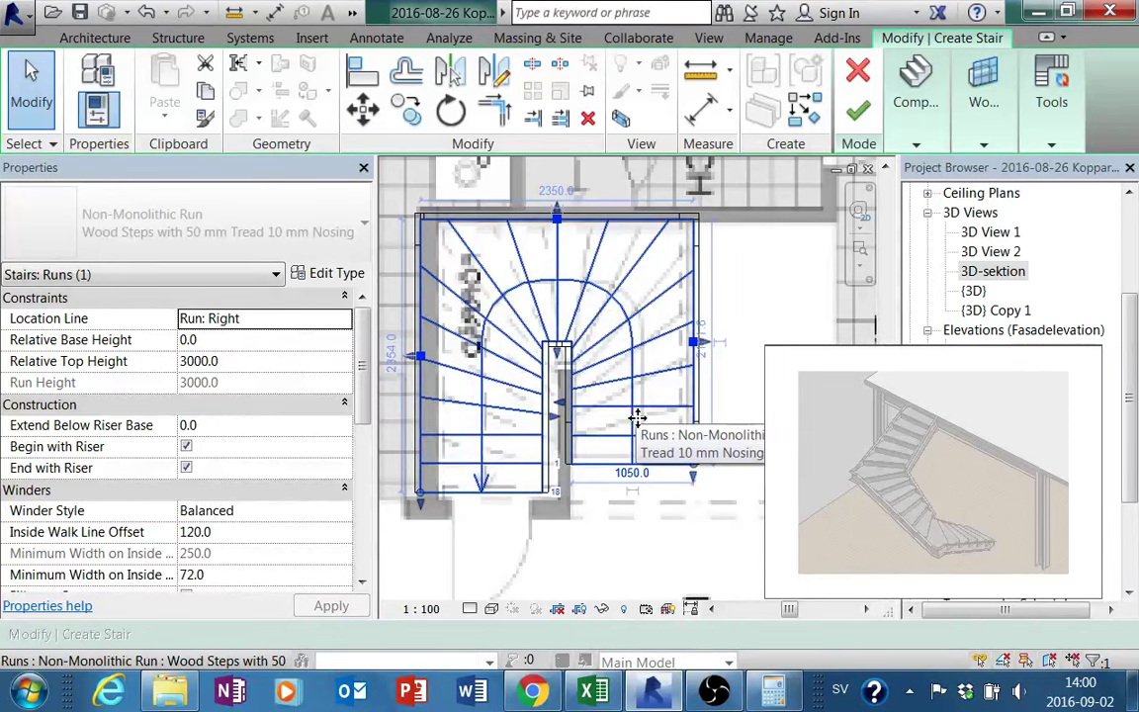
{"action": "scroll", "coordinate": [677, 427], "scroll_direction": "up", "scroll_amount": 2}
{"action": "key", "text": "Escape"}
{"action": "scroll", "coordinate": [686, 356], "scroll_direction": "down", "scroll_amount": 2}
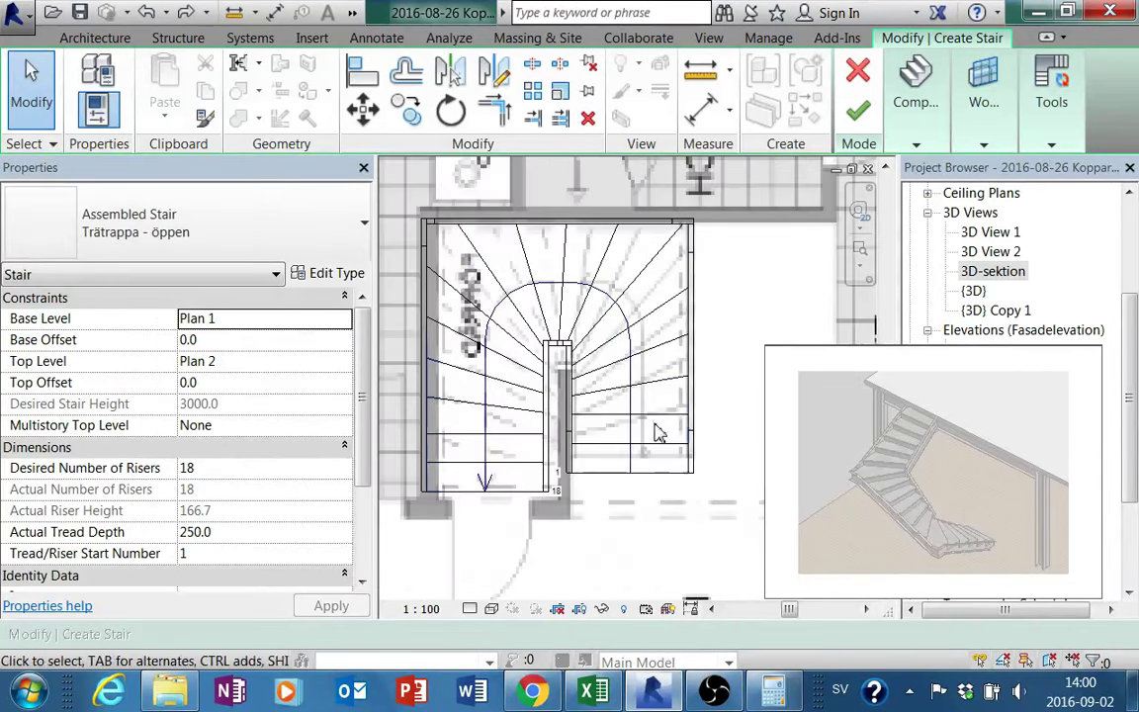
{"action": "left_click", "coordinate": [529, 503]}
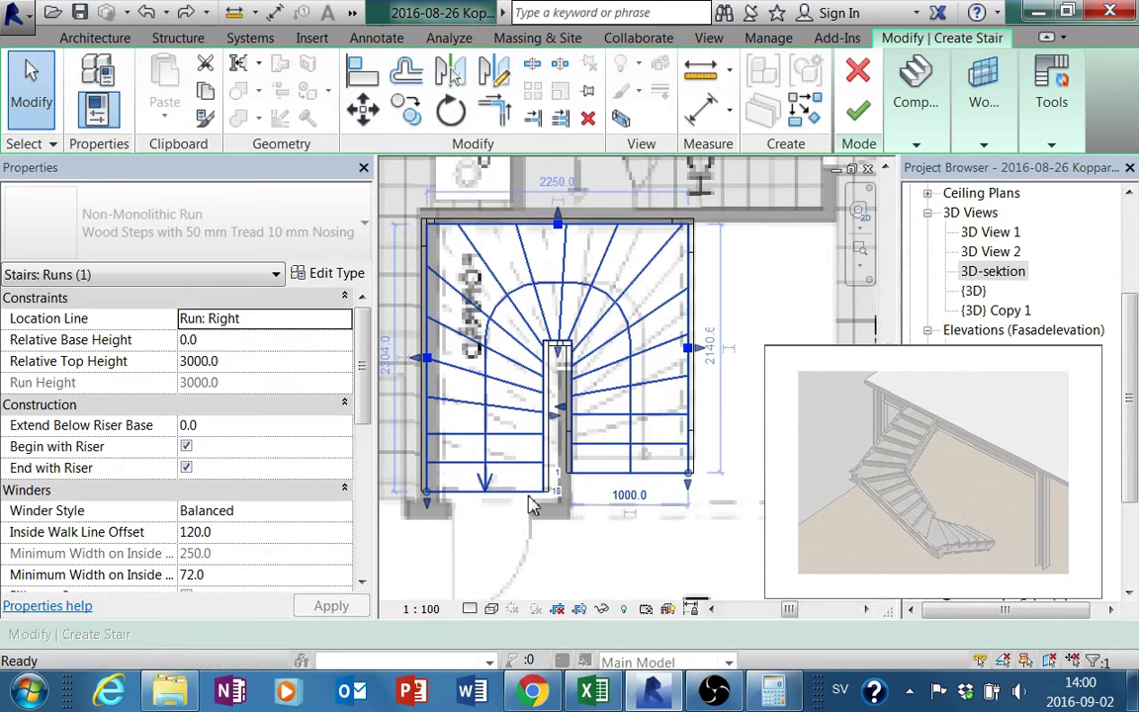
{"action": "key", "text": "Escape"}
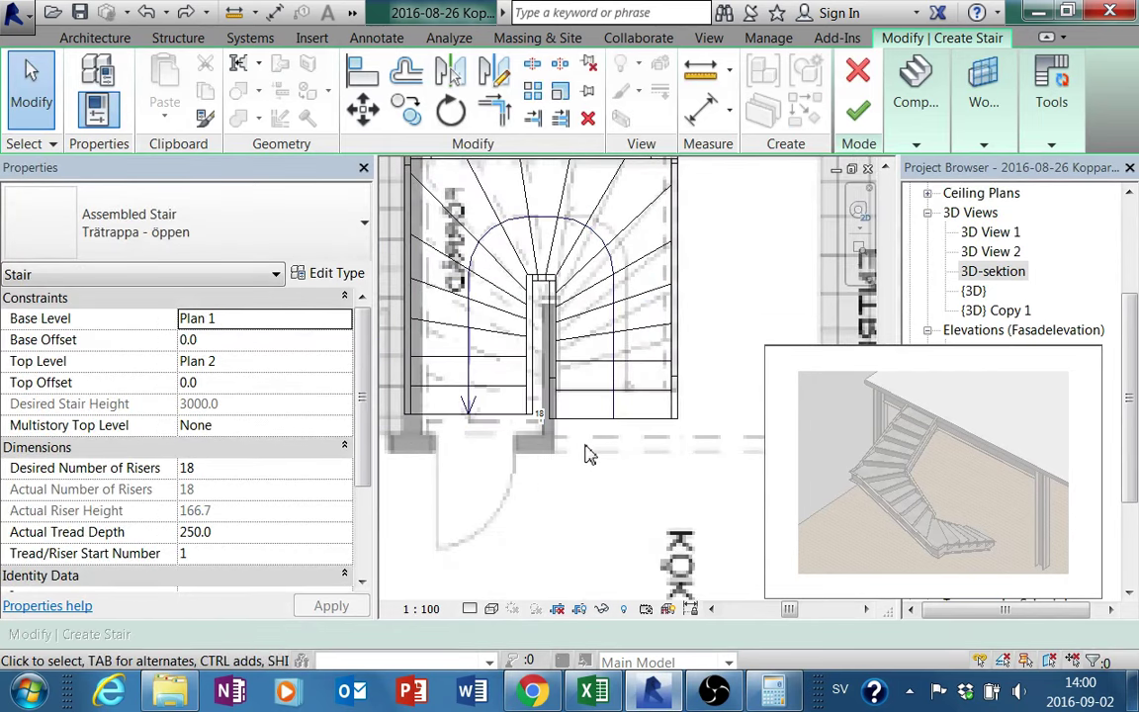
{"action": "left_click", "coordinate": [574, 452]}
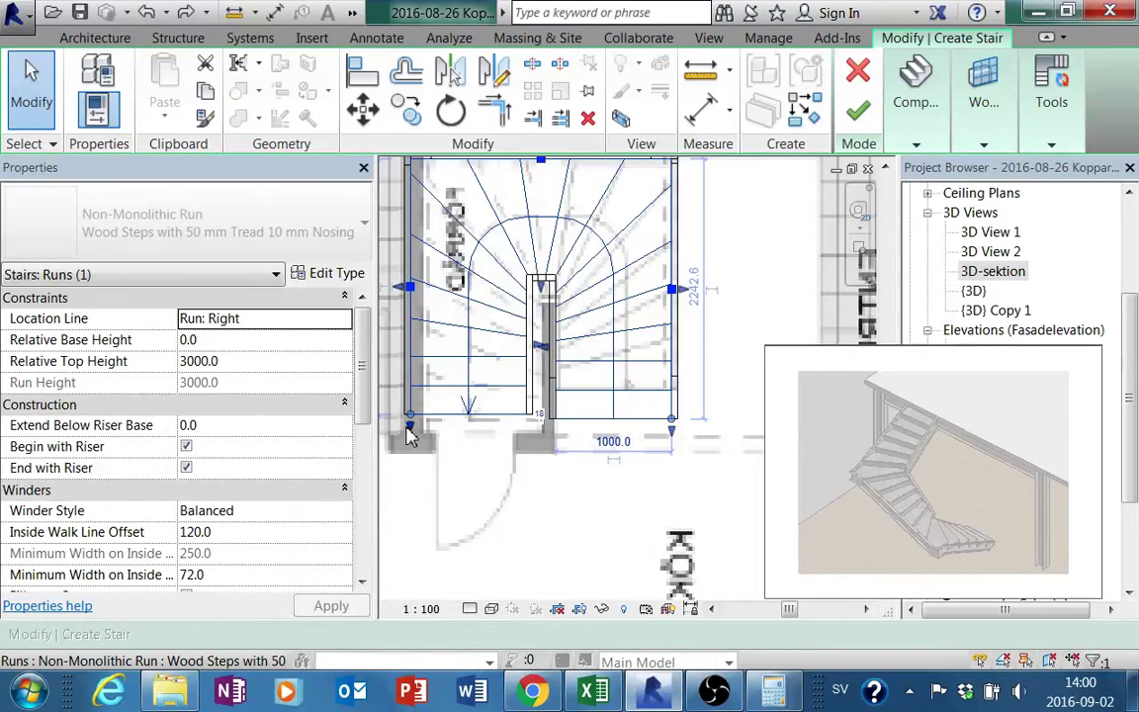
{"action": "left_click_drag", "start_coordinate": [411, 435], "coordinate": [417, 450]}
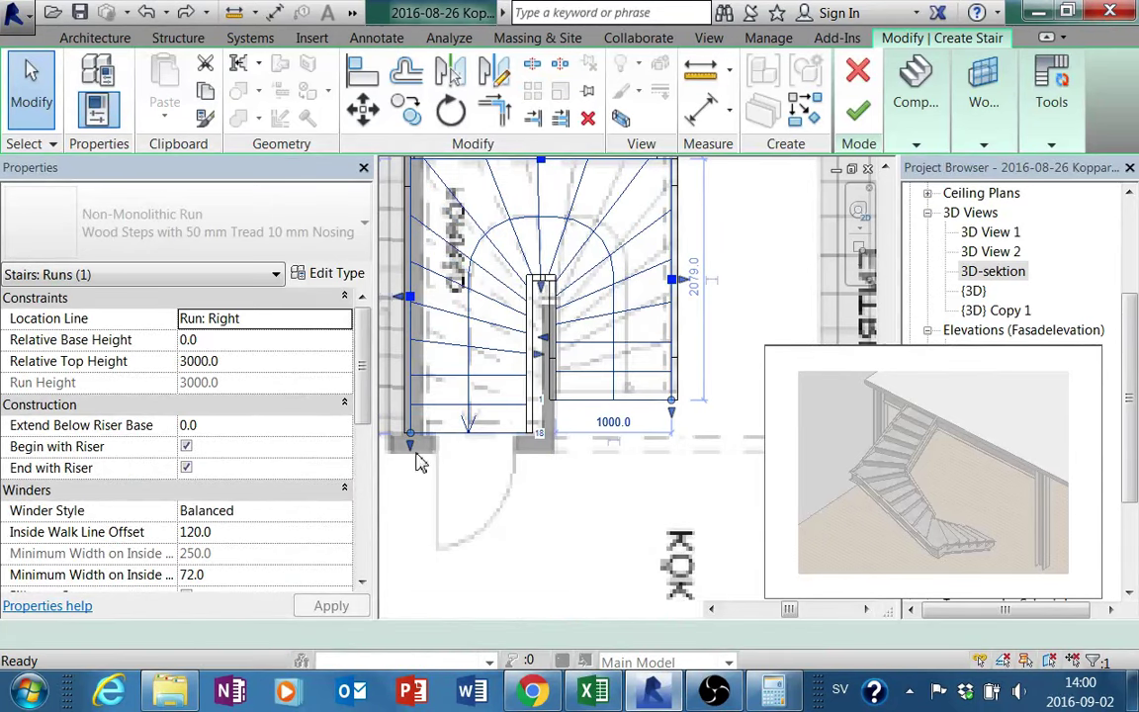
{"action": "left_click", "coordinate": [498, 468]}
{"action": "scroll", "coordinate": [587, 436], "scroll_direction": "down", "scroll_amount": 2}
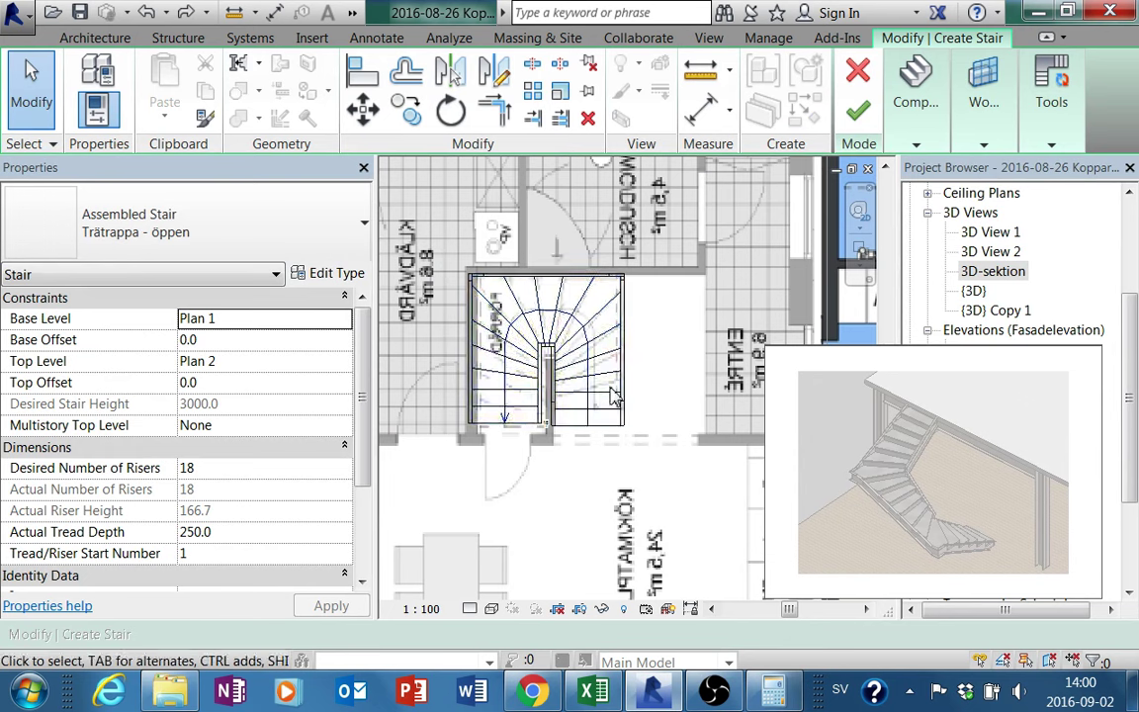
{"action": "scroll", "coordinate": [634, 402], "scroll_direction": "down", "scroll_amount": 1}
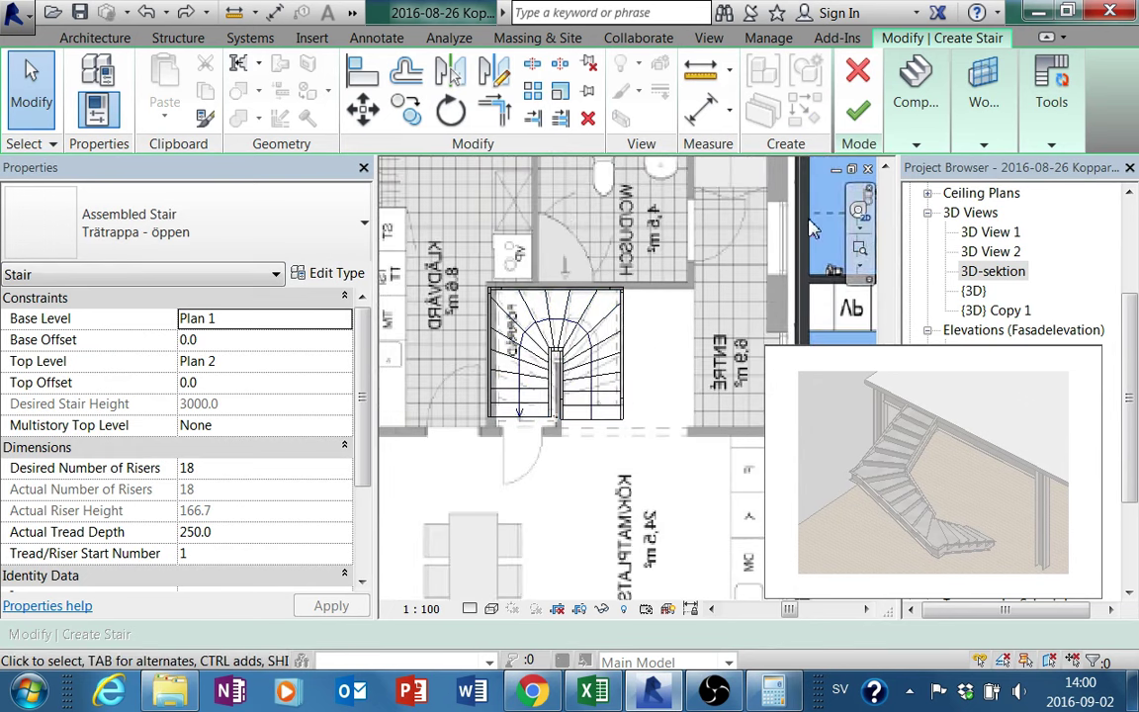
{"action": "left_click", "coordinate": [862, 117]}
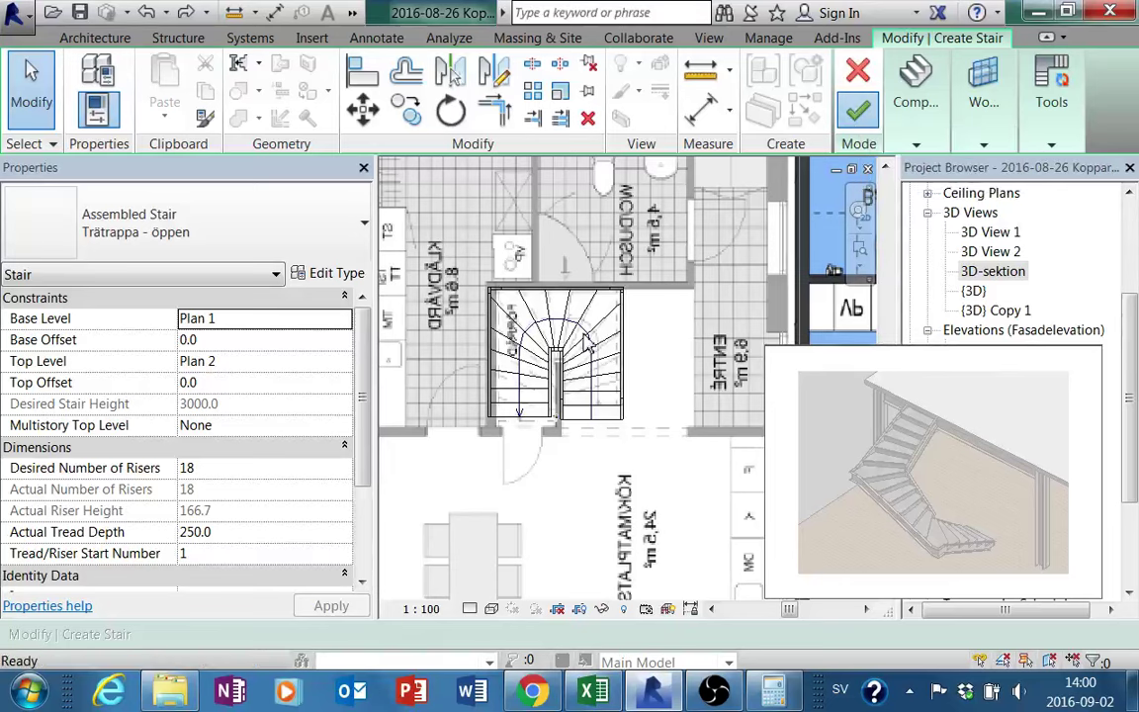
Pan the Plan 1 floor plan over to the stairwell beside the Hall and kitchen
{"action": "middle_click_drag", "start_coordinate": [630, 424], "coordinate": [579, 411]}
{"action": "scroll", "coordinate": [654, 463], "scroll_direction": "down", "scroll_amount": 2}
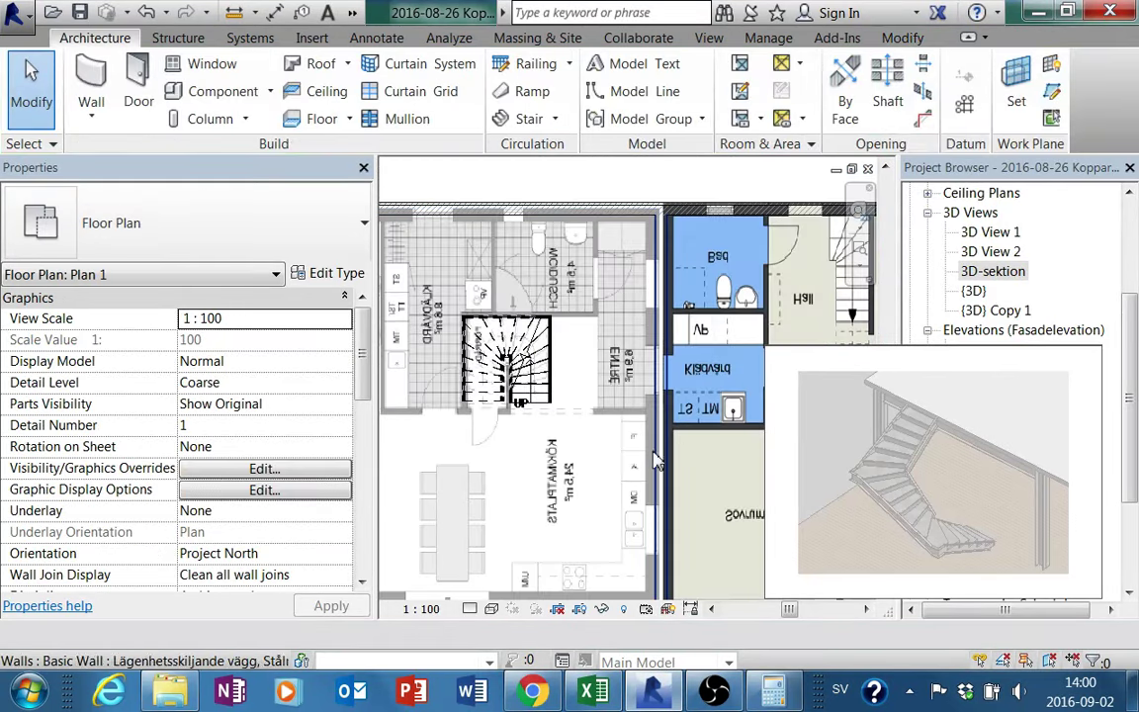
{"action": "middle_click_drag", "start_coordinate": [654, 462], "coordinate": [483, 460]}
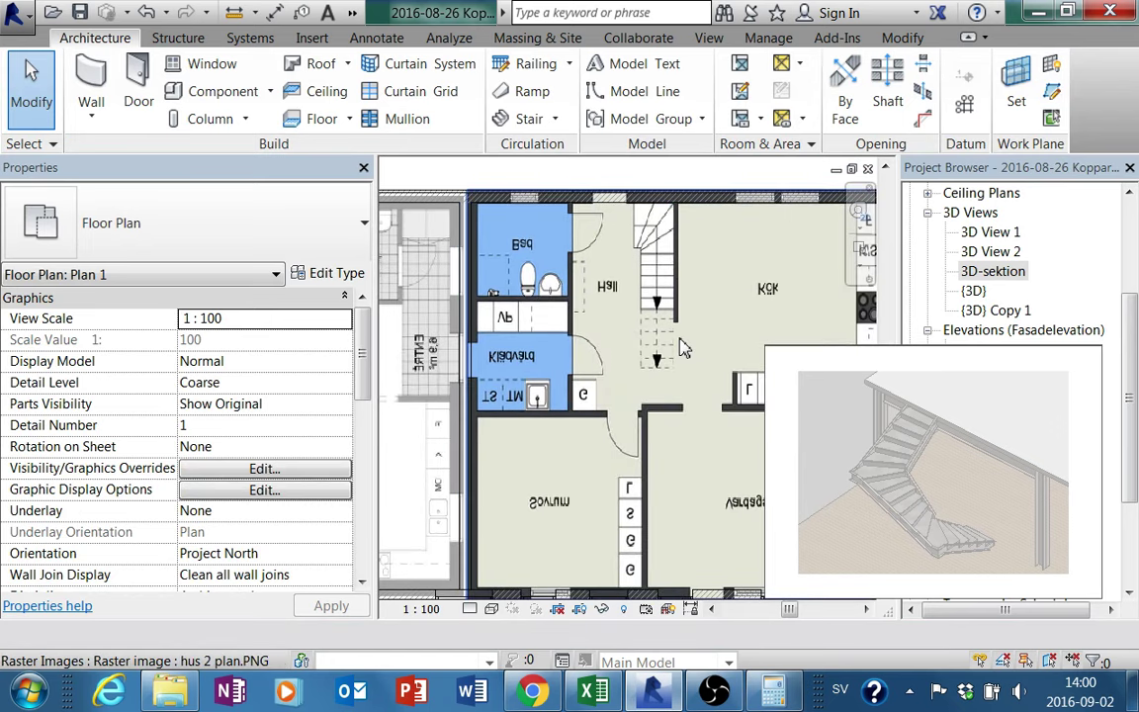
{"action": "mouse_move", "coordinate": [668, 369]}
{"action": "middle_mouse_down"}
{"action": "mouse_move", "coordinate": [584, 425]}
{"action": "mouse_move", "coordinate": [625, 393]}
{"action": "mouse_move", "coordinate": [609, 384]}
{"action": "middle_mouse_up"}
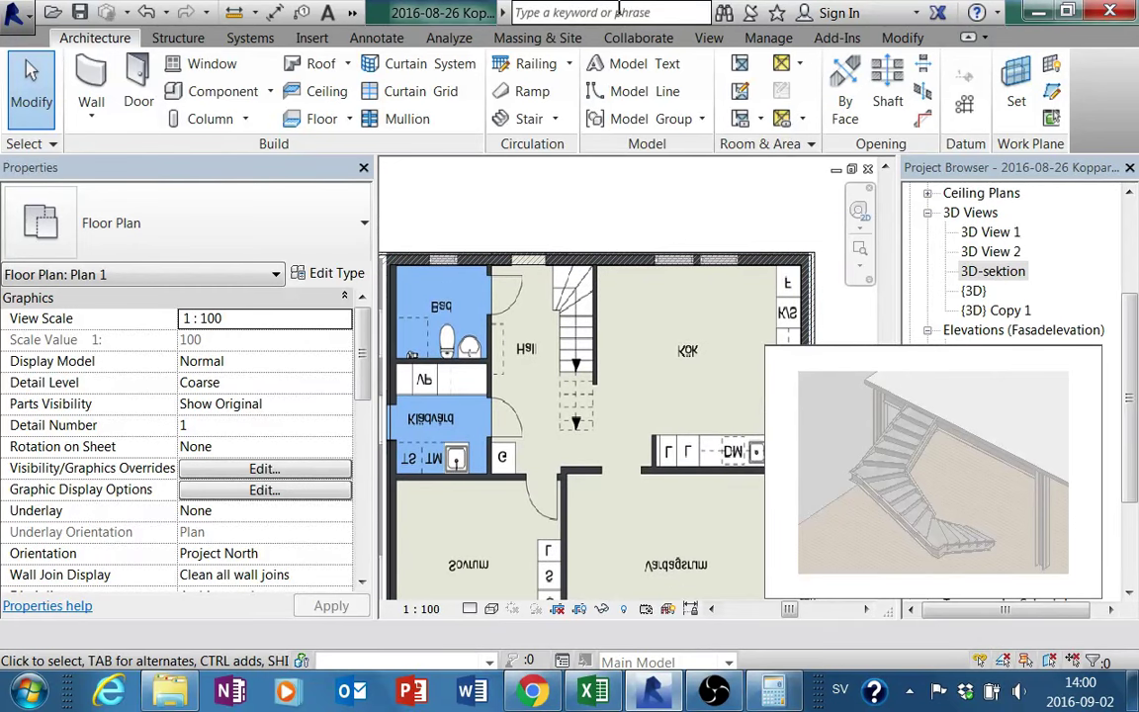
Start a component stair with an L-shaped winder run, 18 risers and 250 tread depth
{"action": "left_click", "coordinate": [559, 124]}
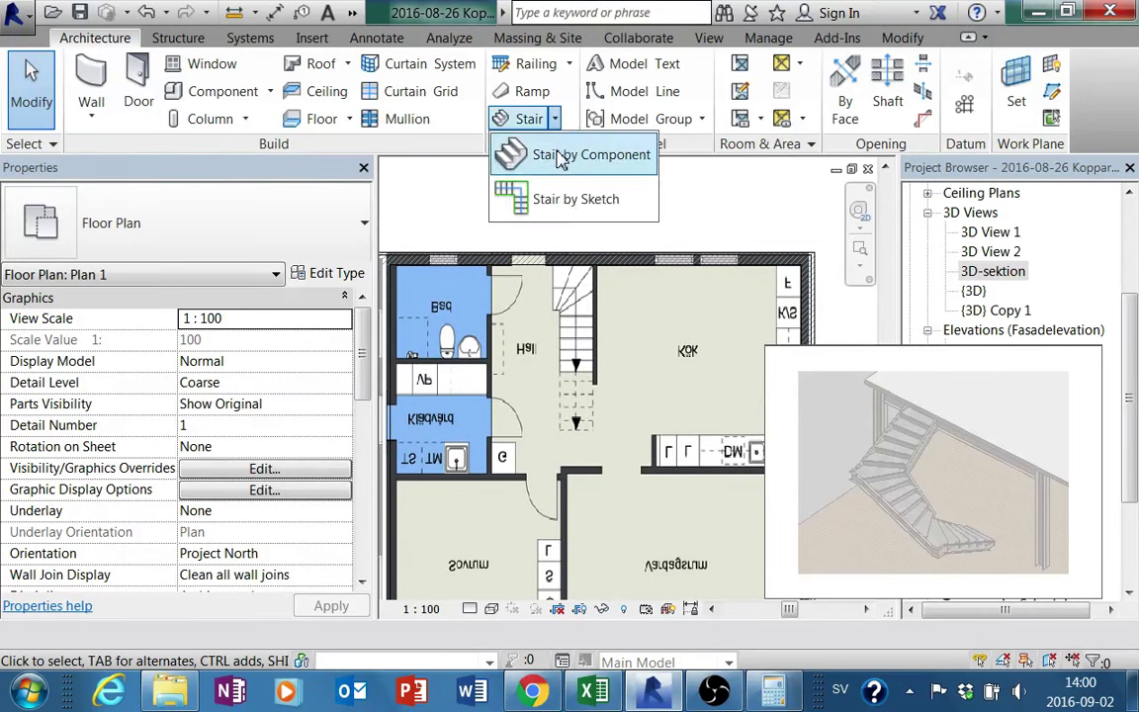
{"action": "left_click", "coordinate": [561, 158]}
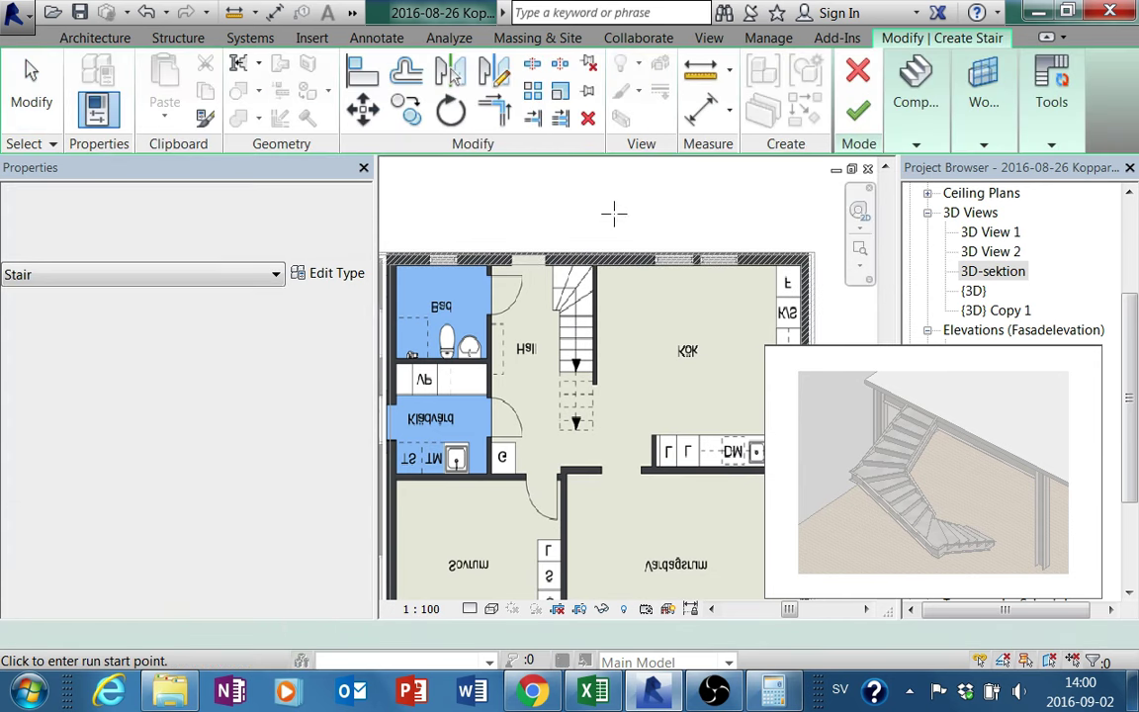
{"action": "left_click", "coordinate": [908, 112]}
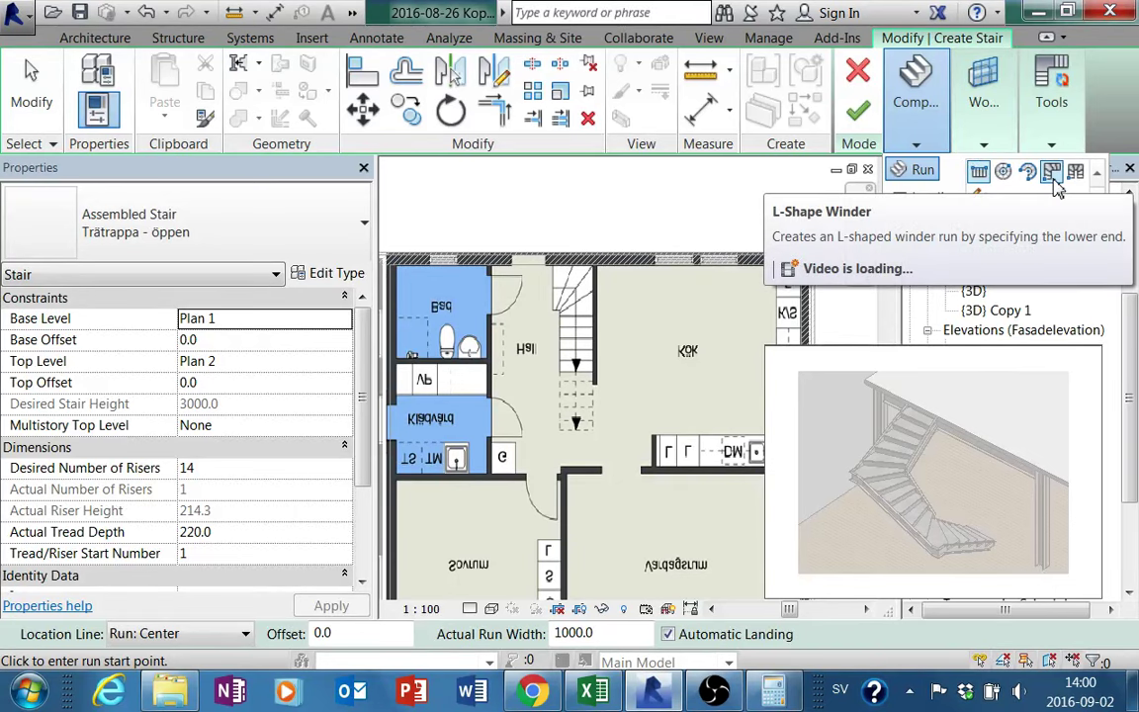
{"action": "left_click", "coordinate": [1054, 182]}
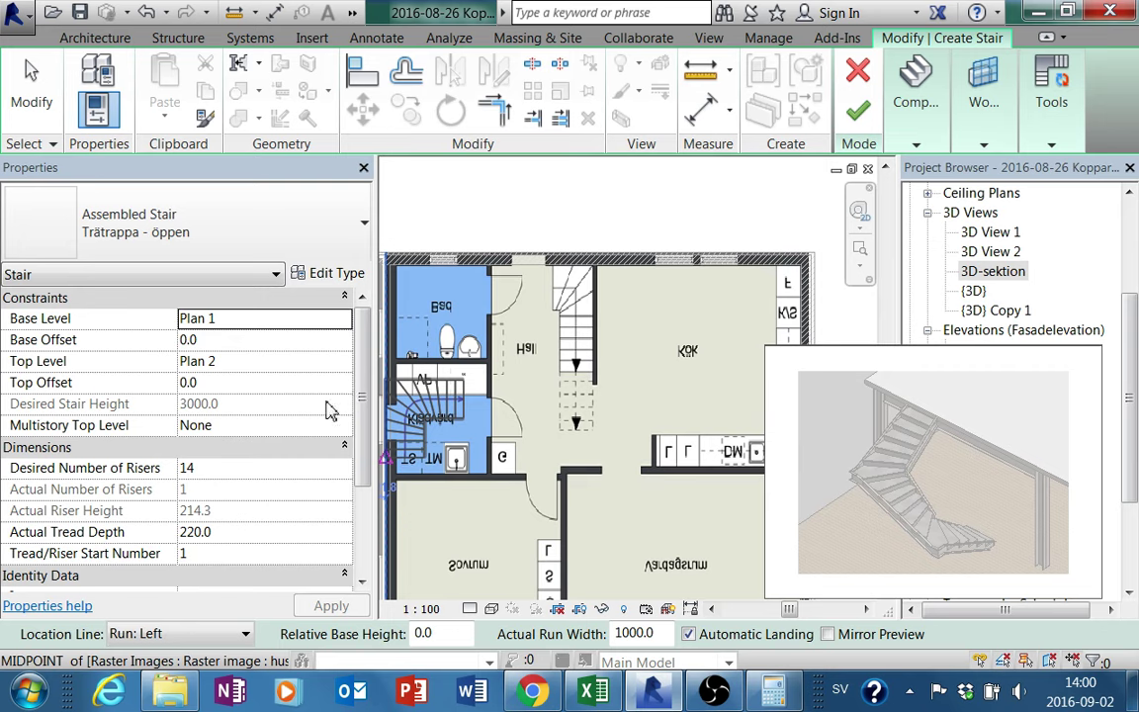
{"action": "left_click", "coordinate": [346, 471]}
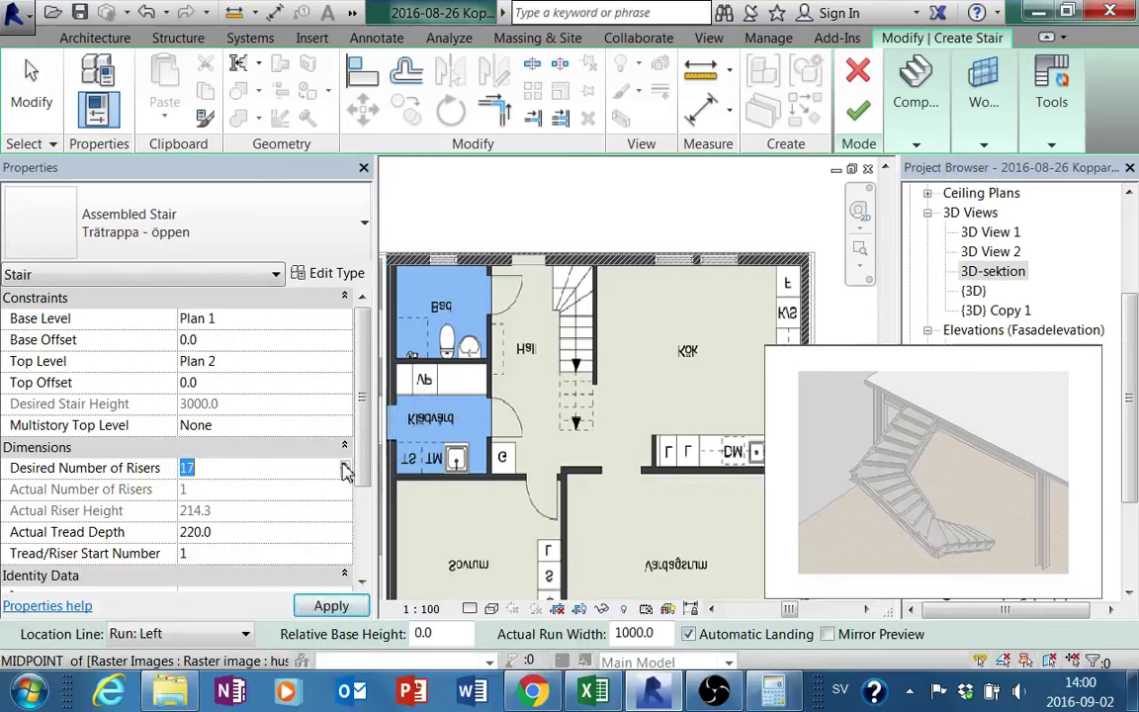
{"action": "left_click", "coordinate": [346, 465]}
{"action": "left_click", "coordinate": [331, 537]}
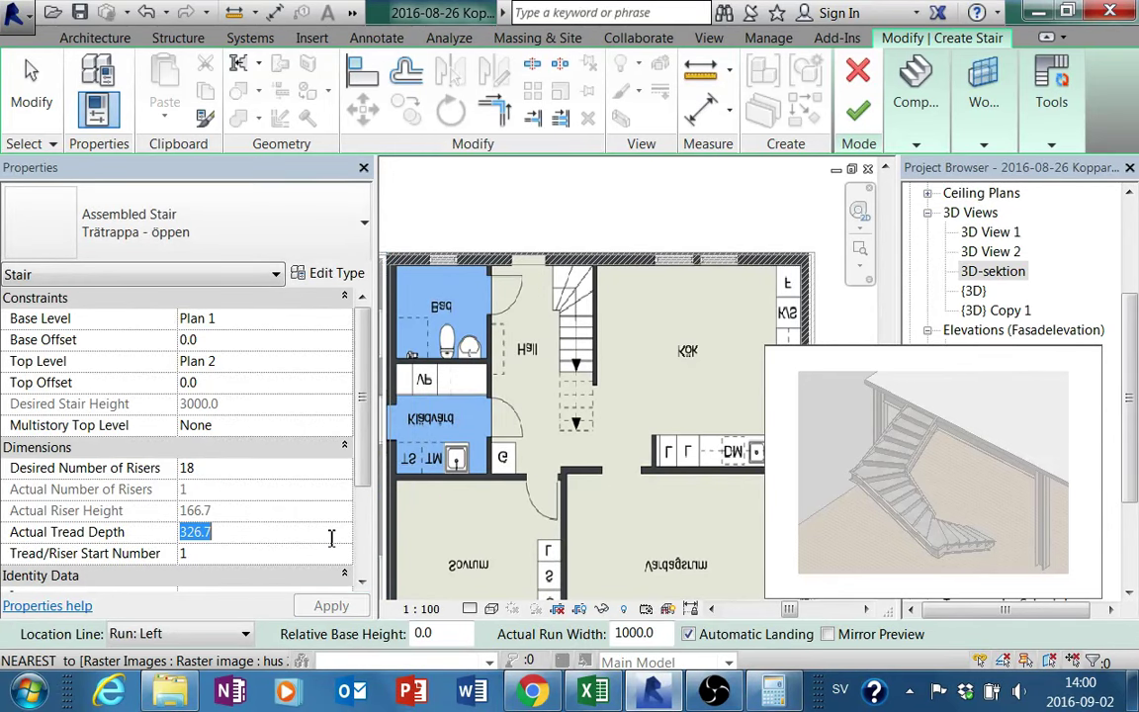
{"action": "type", "text": "250"}
{"action": "key", "text": "Return"}
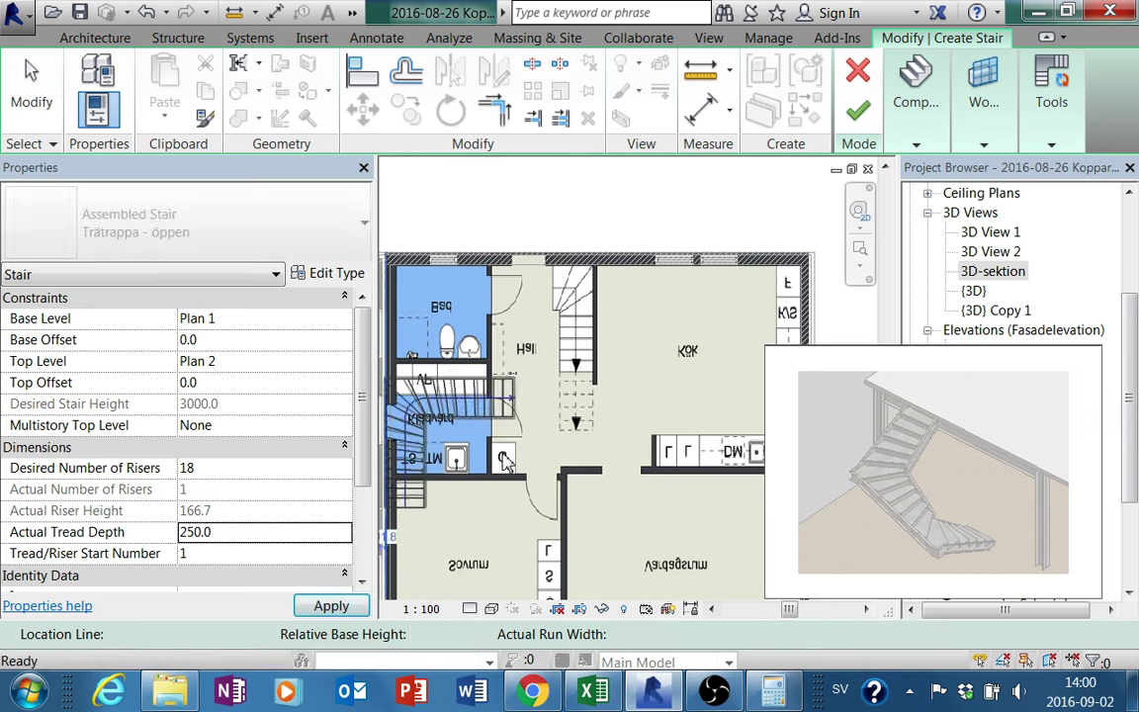
Place the winder run against the hall stairwell's top wall and lengthen its leg to about 3592
{"action": "middle_click_drag", "start_coordinate": [628, 409], "coordinate": [572, 426]}
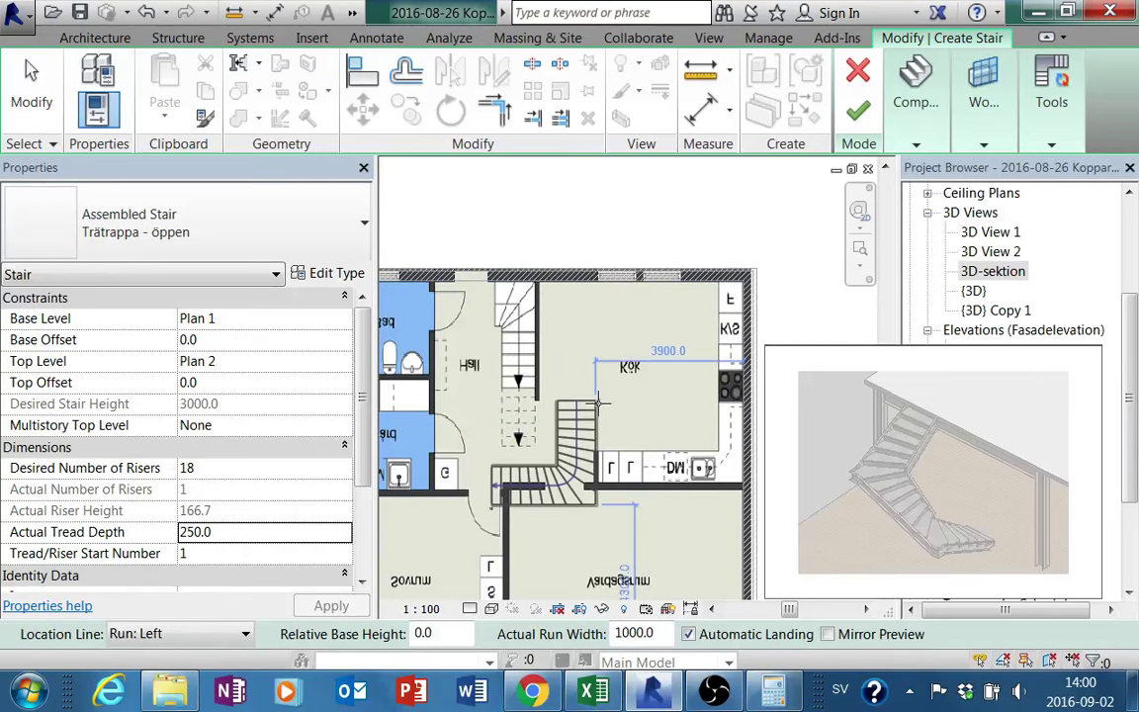
{"action": "middle_click_drag", "start_coordinate": [435, 303], "coordinate": [534, 315]}
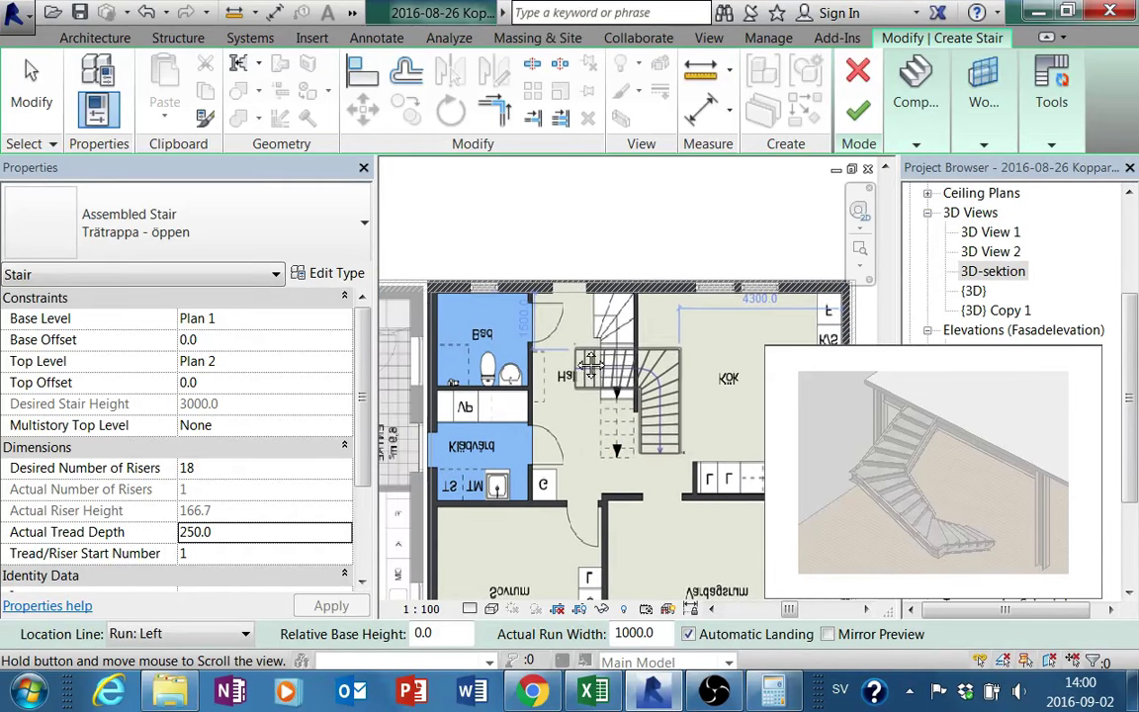
{"action": "left_click", "coordinate": [532, 298]}
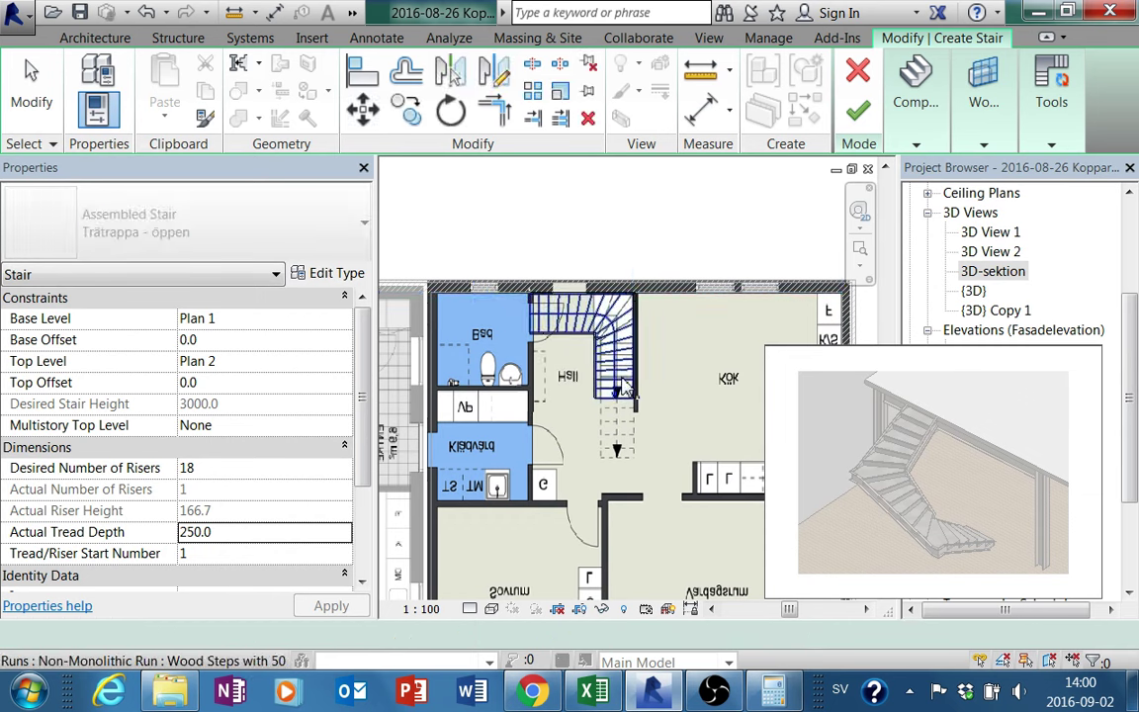
{"action": "key", "text": "Escape"}
{"action": "left_click", "coordinate": [606, 386]}
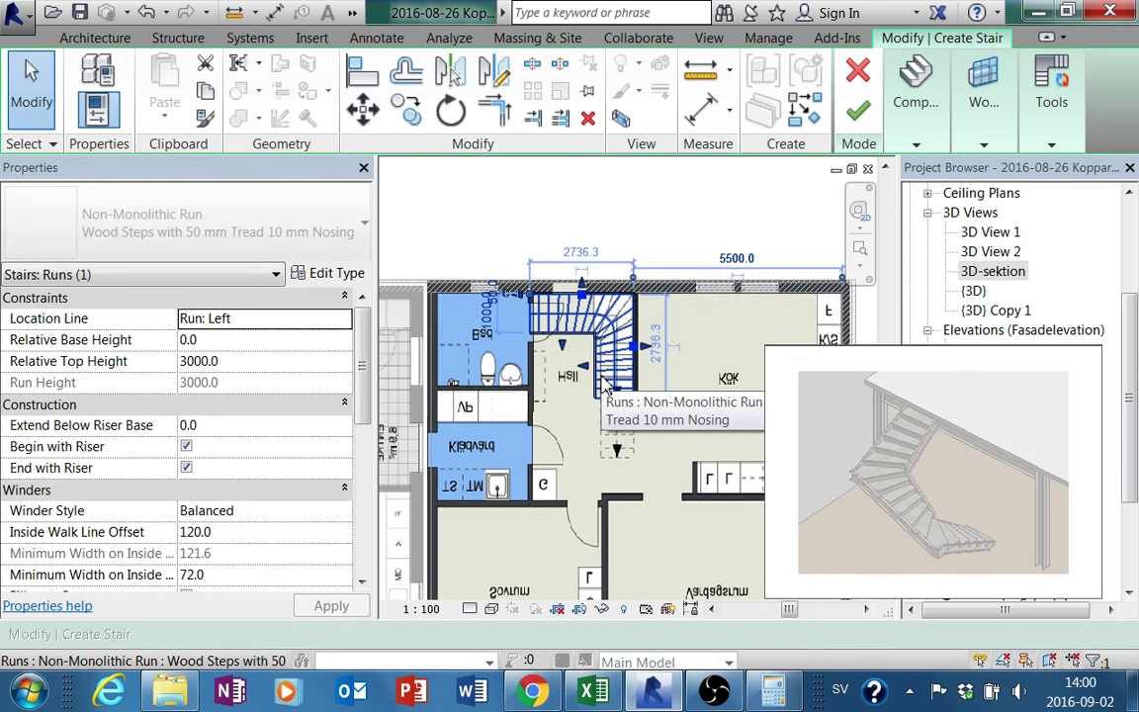
{"action": "scroll", "coordinate": [608, 383], "scroll_direction": "up", "scroll_amount": 3}
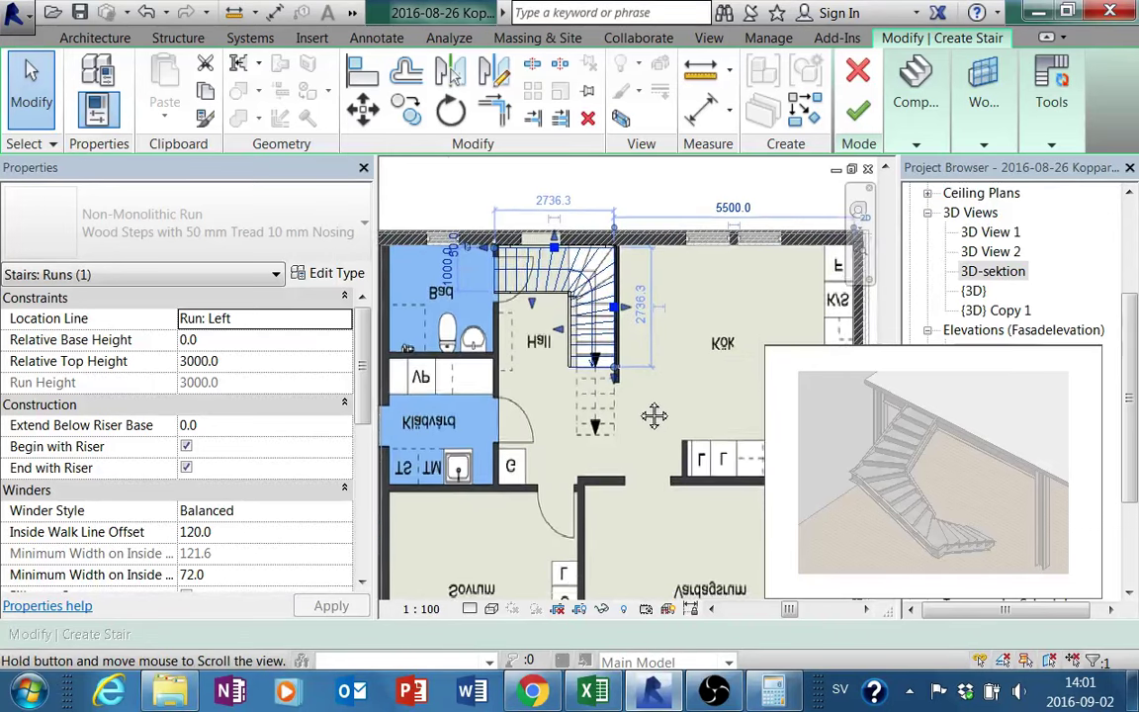
{"action": "left_click_drag", "start_coordinate": [608, 369], "coordinate": [608, 407]}
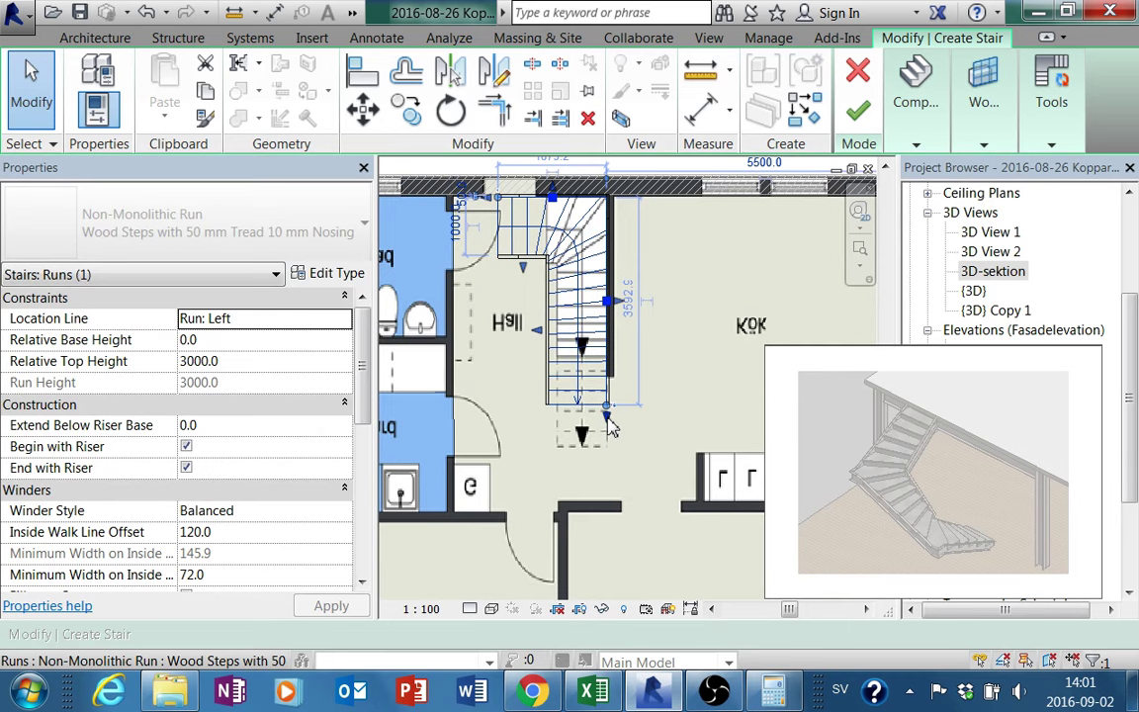
{"action": "left_click", "coordinate": [609, 429]}
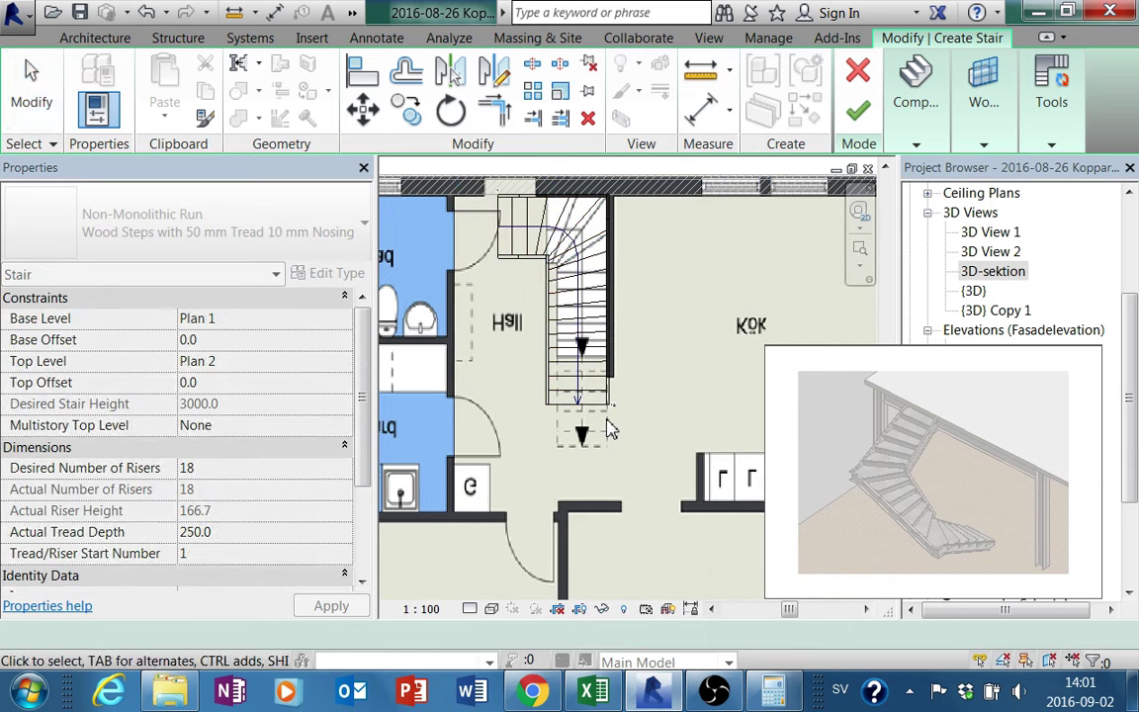
Try stretching the winder run further, then recentre the plan on its lower end
{"action": "scroll", "coordinate": [609, 429], "scroll_direction": "up", "scroll_amount": 2}
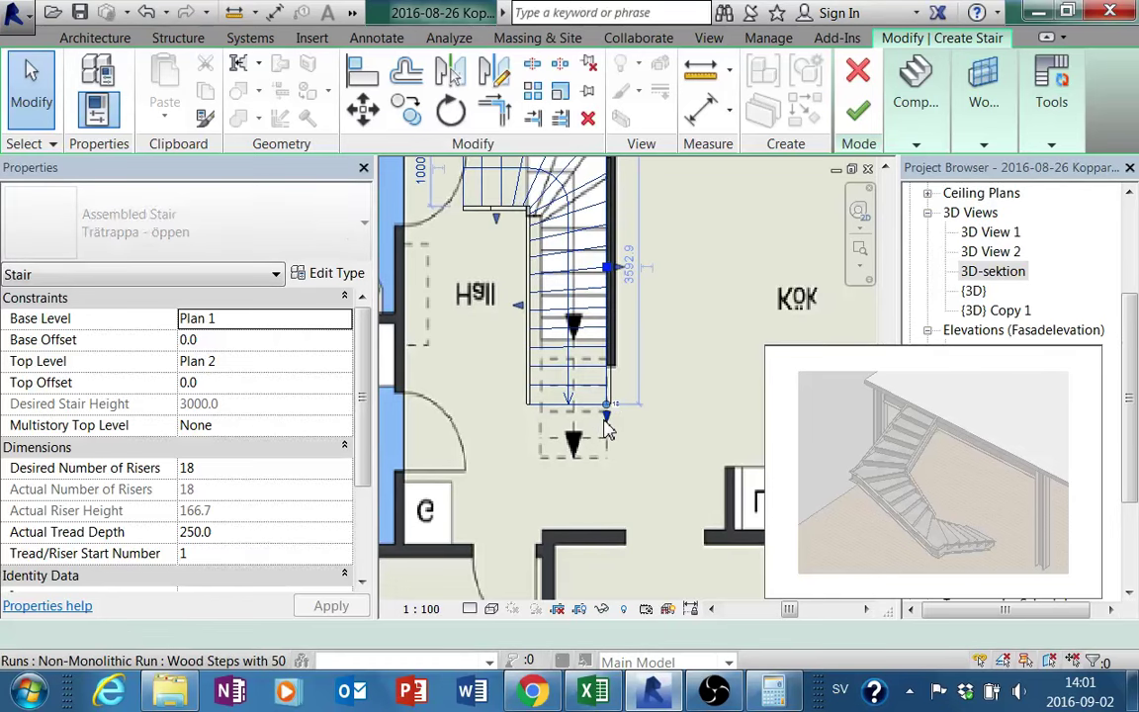
{"action": "left_click", "coordinate": [609, 430]}
{"action": "scroll", "coordinate": [610, 427], "scroll_direction": "up", "scroll_amount": 1}
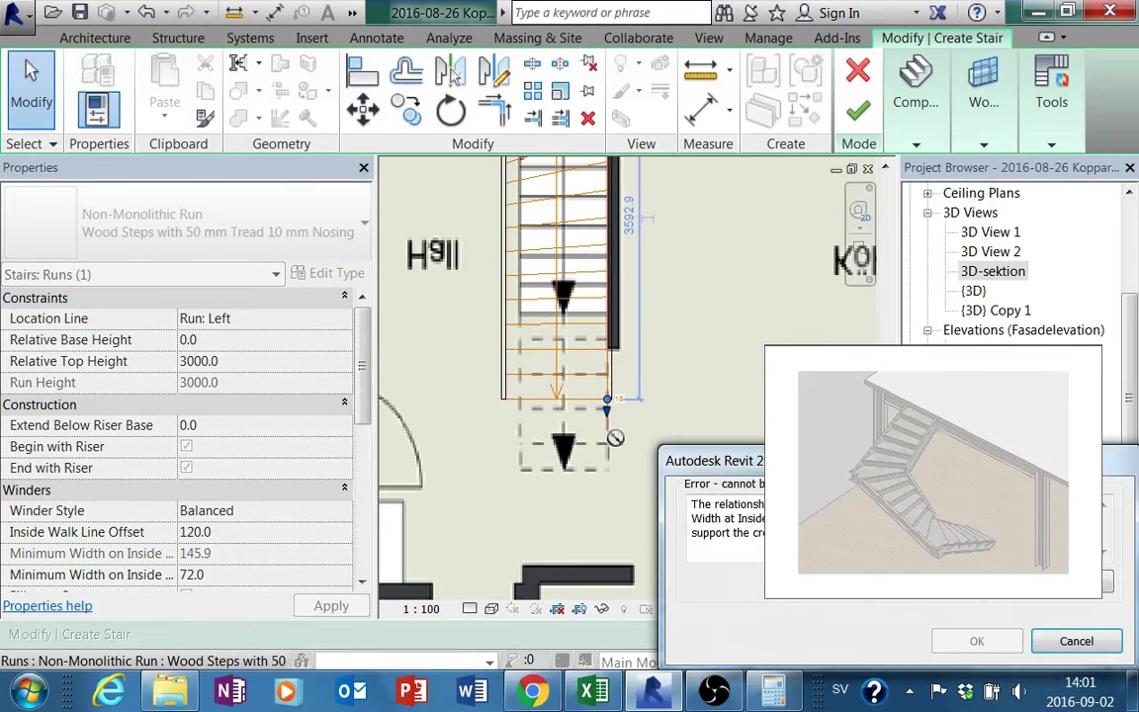
{"action": "scroll", "coordinate": [618, 425], "scroll_direction": "down", "scroll_amount": 2}
{"action": "middle_click_drag", "start_coordinate": [625, 419], "coordinate": [617, 465]}
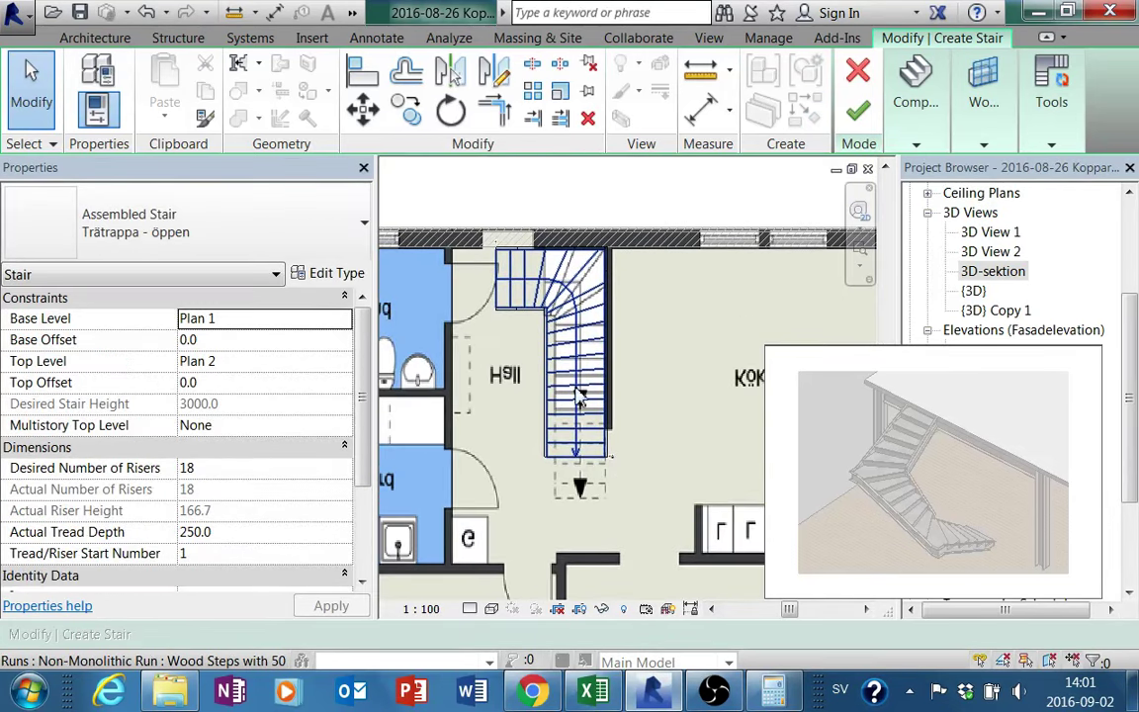
{"action": "scroll", "coordinate": [552, 333], "scroll_direction": "up", "scroll_amount": 1}
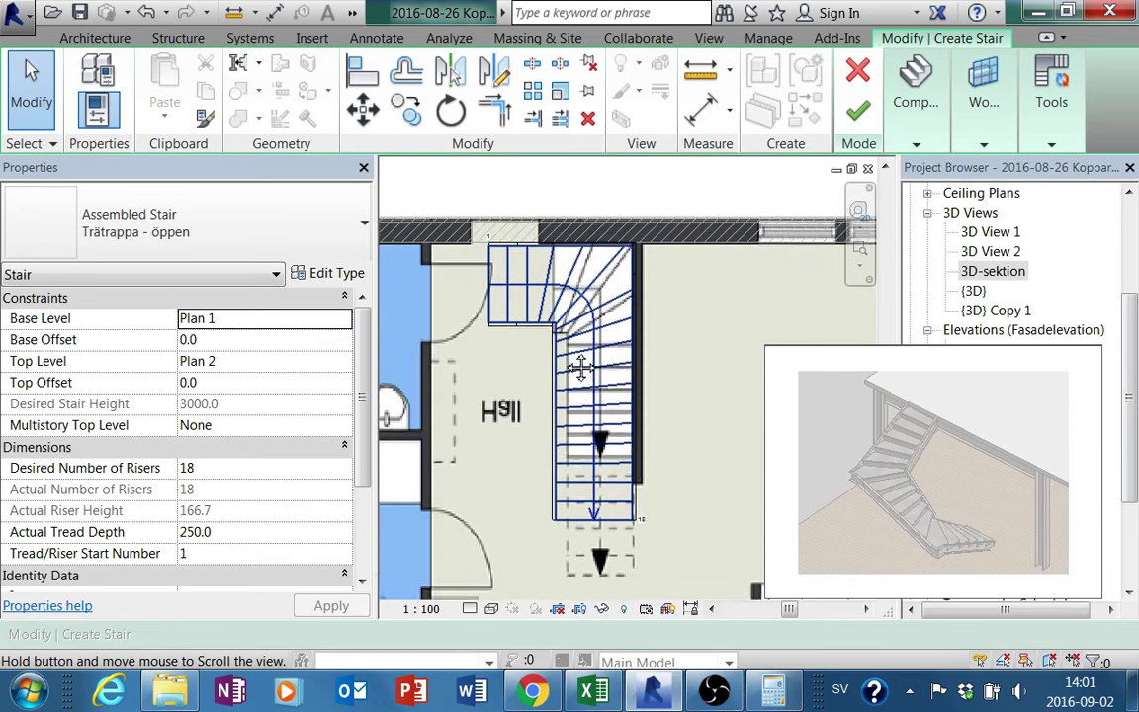
{"action": "middle_click_drag", "start_coordinate": [551, 333], "coordinate": [571, 375]}
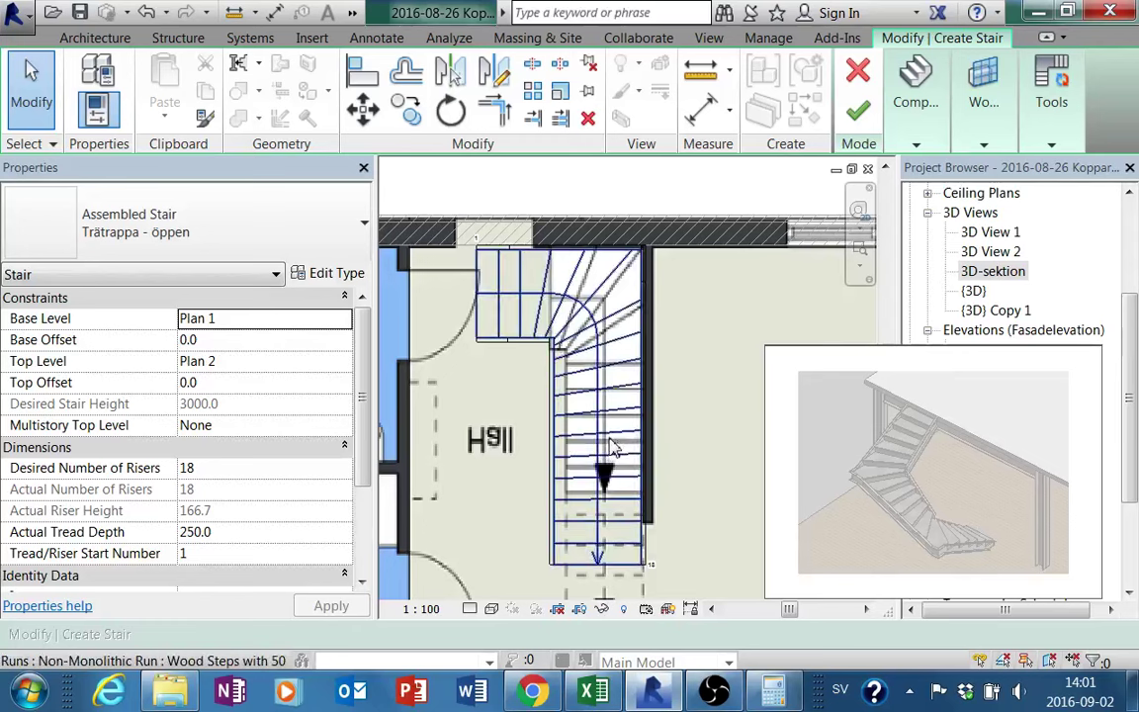
{"action": "mouse_move", "coordinate": [611, 435]}
{"action": "middle_mouse_down"}
{"action": "mouse_move", "coordinate": [615, 411]}
{"action": "mouse_move", "coordinate": [661, 405]}
{"action": "middle_mouse_up"}
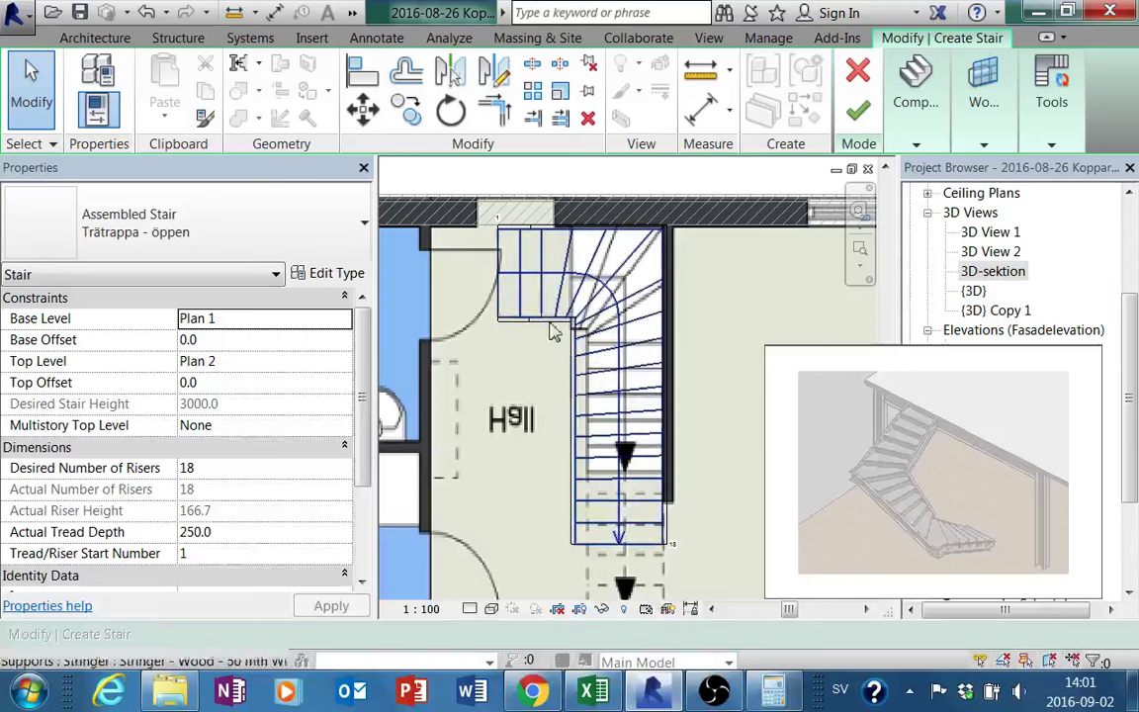
Reselect the winder run to bring up the stair conversion tools
{"action": "left_click", "coordinate": [618, 366]}
{"action": "scroll", "coordinate": [527, 300], "scroll_direction": "down", "scroll_amount": 2}
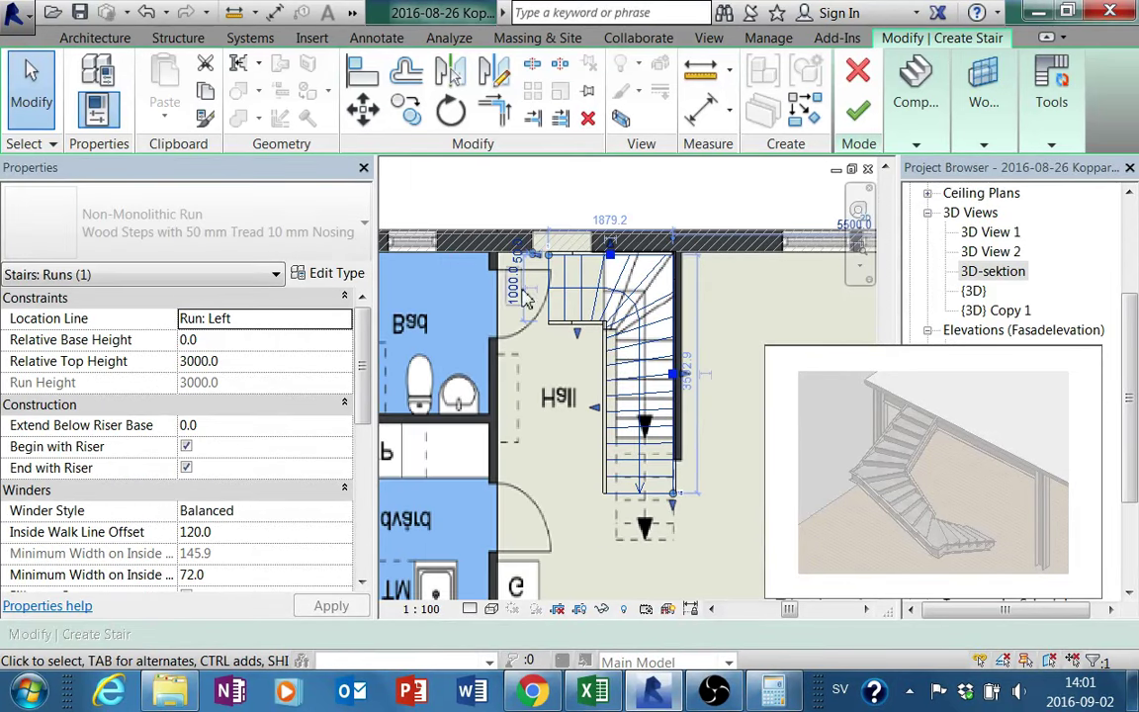
{"action": "scroll", "coordinate": [542, 294], "scroll_direction": "up", "scroll_amount": 2}
{"action": "scroll", "coordinate": [547, 277], "scroll_direction": "up", "scroll_amount": 1}
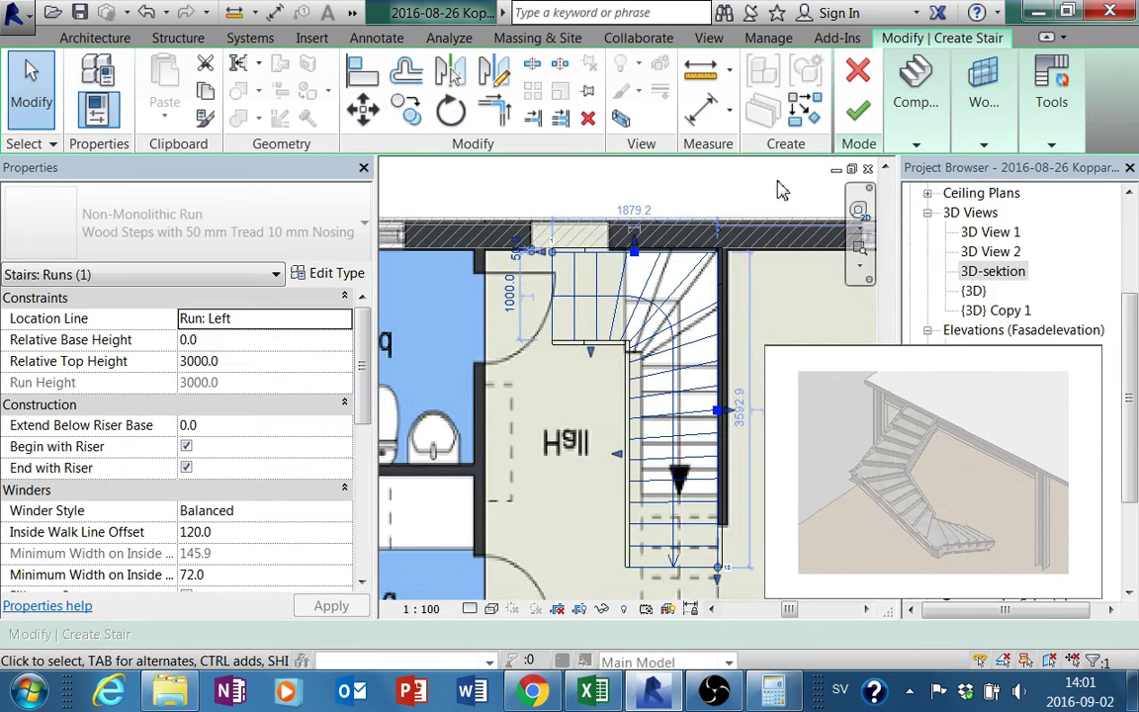
{"action": "left_click", "coordinate": [916, 146]}
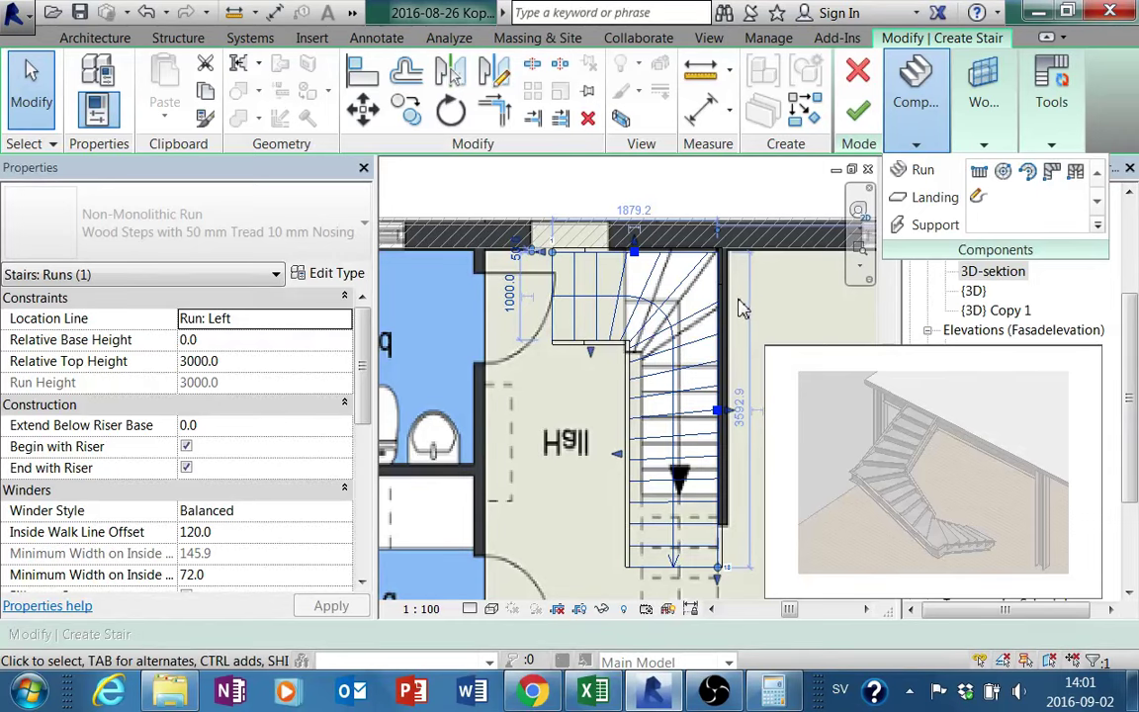
{"action": "key", "text": "Escape"}
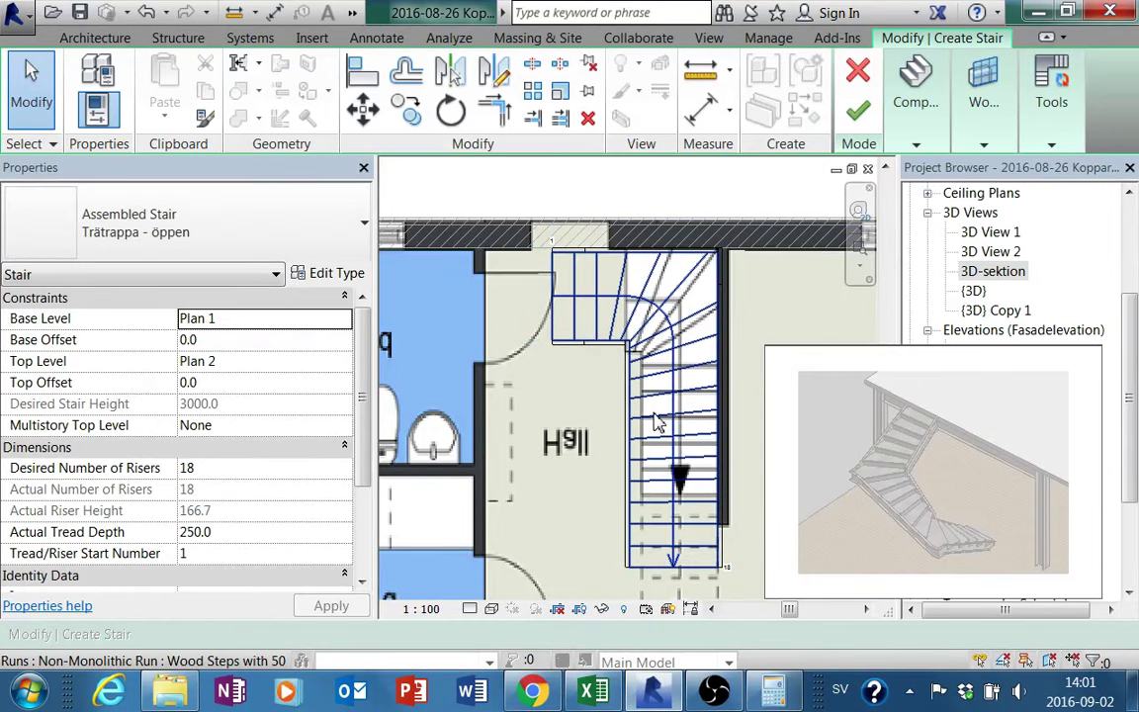
{"action": "left_click", "coordinate": [653, 420]}
{"action": "mouse_move", "coordinate": [654, 420]}
{"action": "middle_mouse_down"}
{"action": "mouse_move", "coordinate": [602, 411]}
{"action": "mouse_move", "coordinate": [633, 371]}
{"action": "middle_mouse_up"}
{"action": "scroll", "coordinate": [583, 416], "scroll_direction": "down", "scroll_amount": 1}
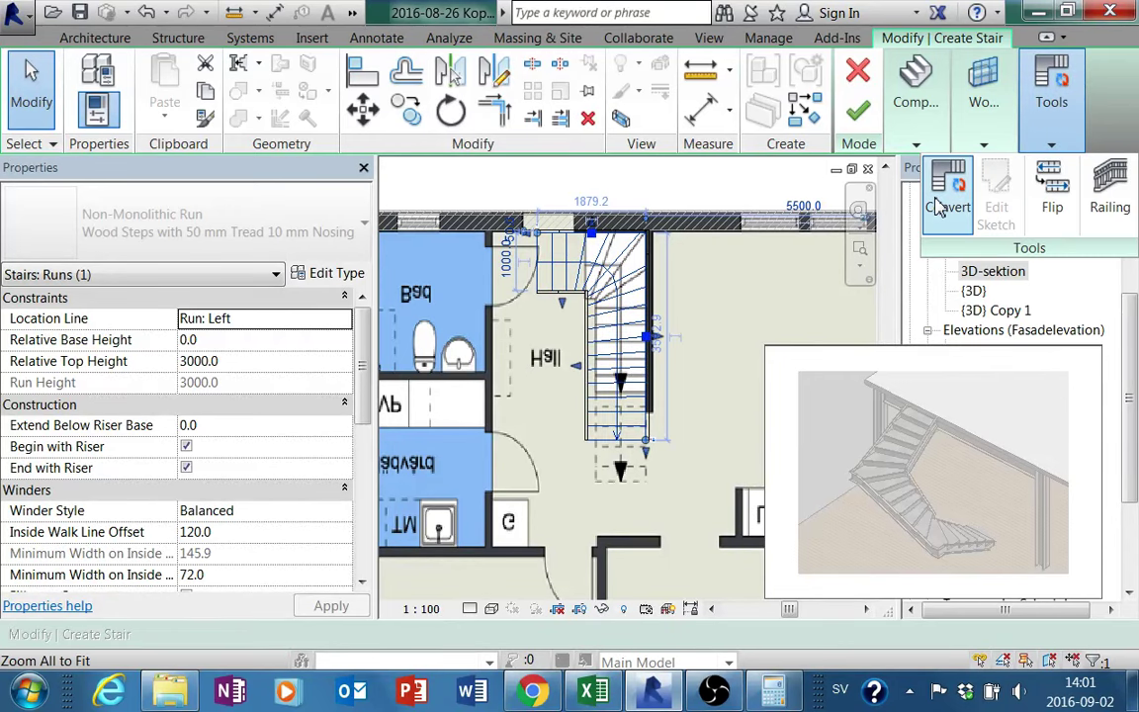
{"action": "mouse_move", "coordinate": [1051, 89]}
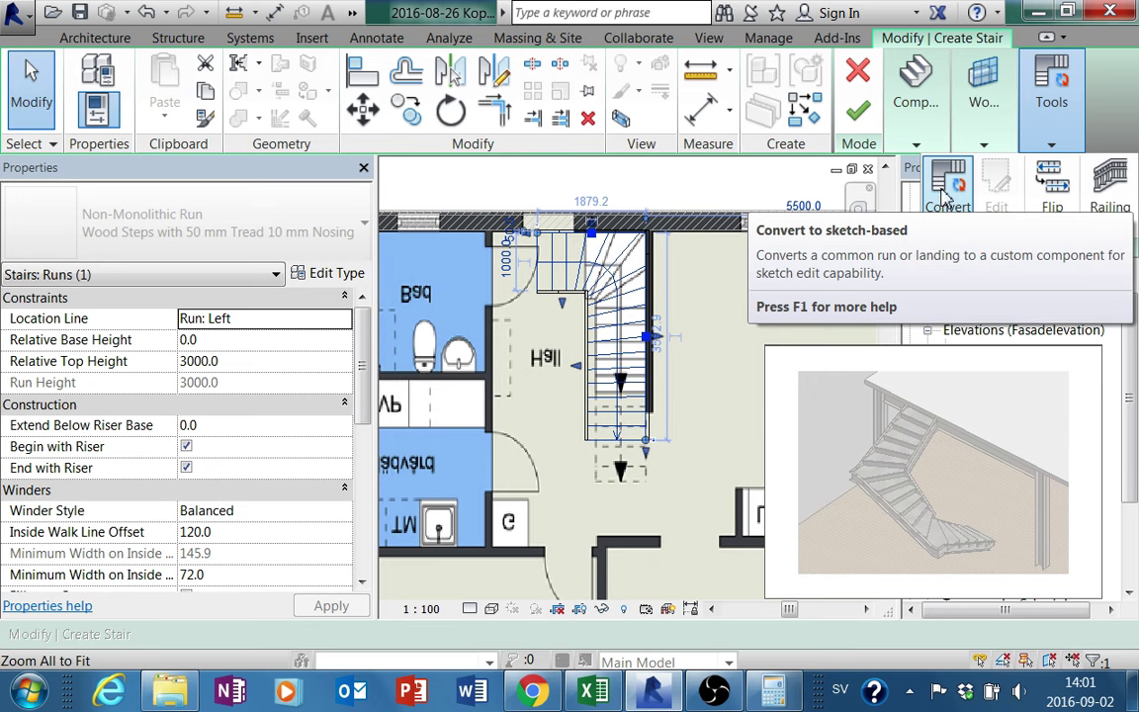
Convert the winder run to a custom sketch-based run and open its boundary sketch
{"action": "left_click", "coordinate": [944, 192]}
{"action": "left_click", "coordinate": [717, 381]}
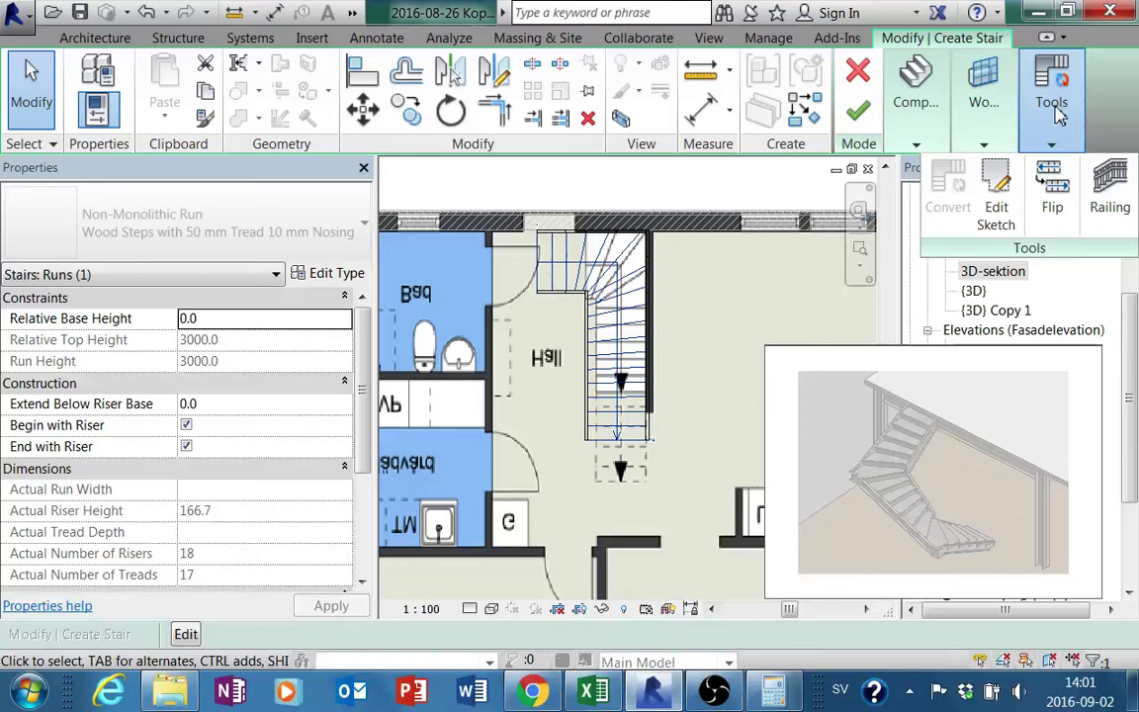
{"action": "left_click", "coordinate": [996, 178]}
{"action": "scroll", "coordinate": [651, 407], "scroll_direction": "up", "scroll_amount": 2}
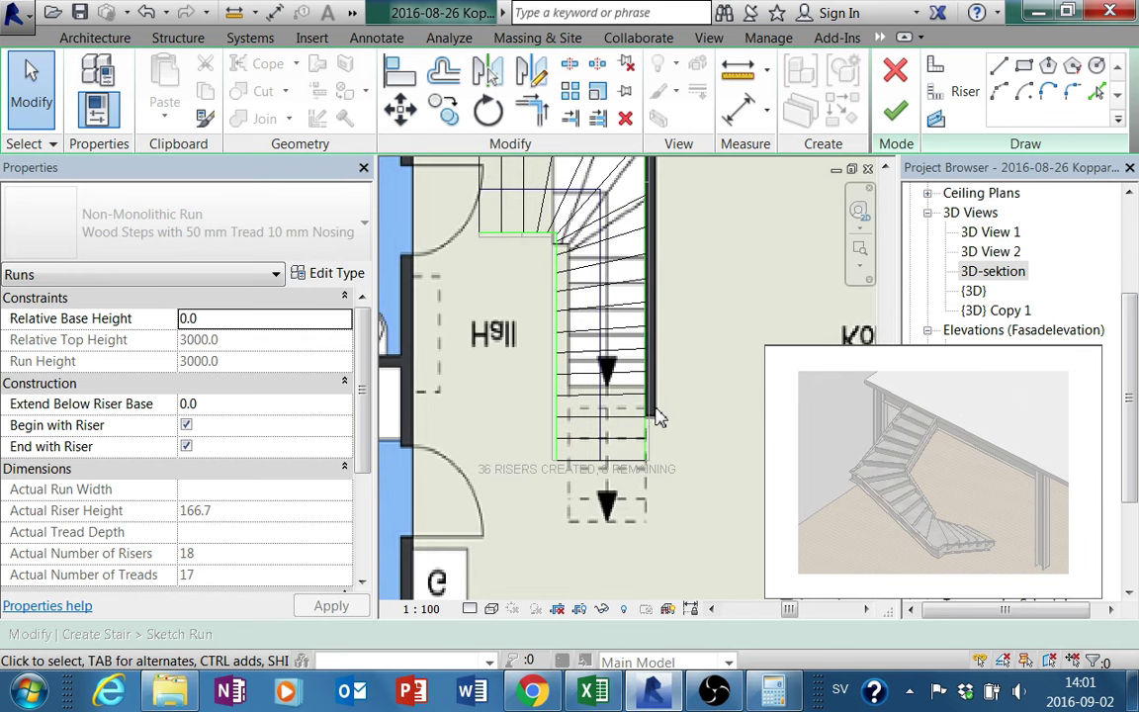
{"action": "mouse_move", "coordinate": [654, 410]}
{"action": "middle_mouse_down"}
{"action": "mouse_move", "coordinate": [684, 452]}
{"action": "mouse_move", "coordinate": [665, 457]}
{"action": "middle_mouse_up"}
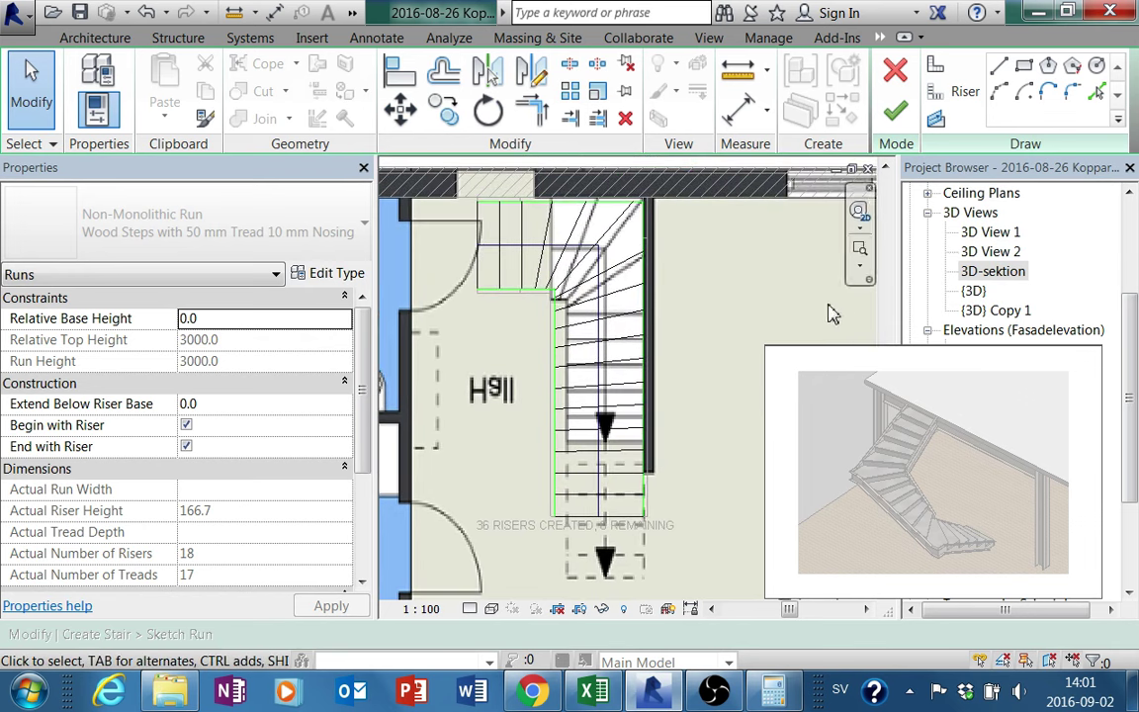
{"action": "scroll", "coordinate": [717, 312], "scroll_direction": "down", "scroll_amount": 2}
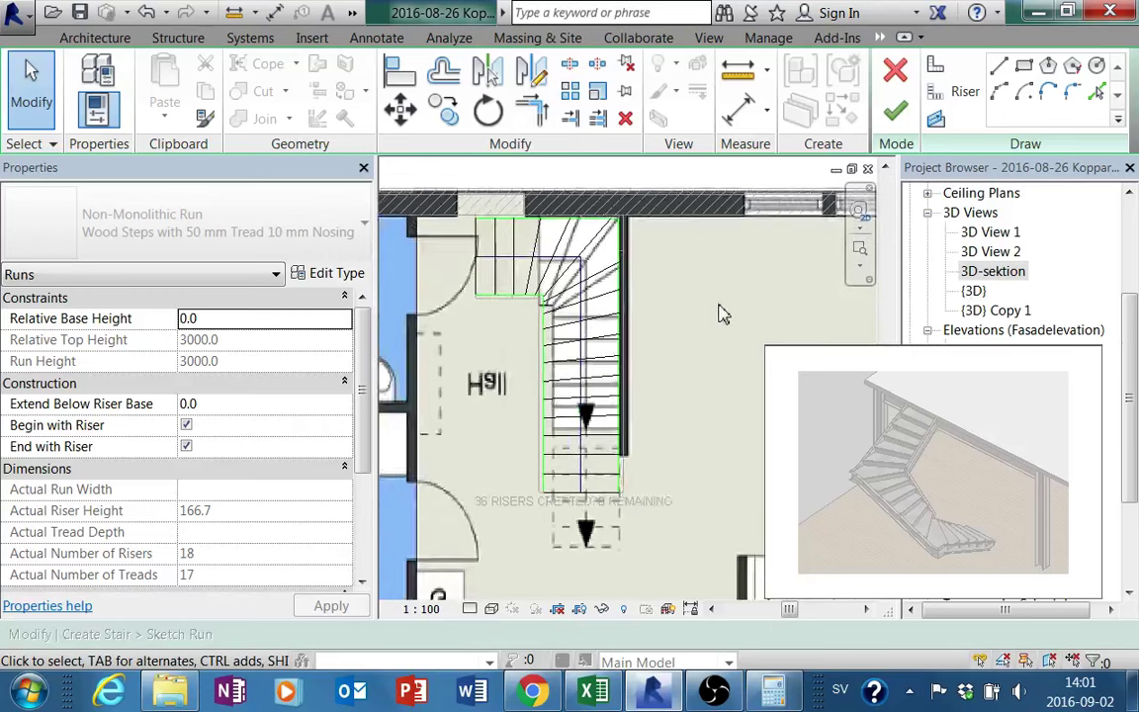
{"action": "scroll", "coordinate": [717, 313], "scroll_direction": "down", "scroll_amount": 2}
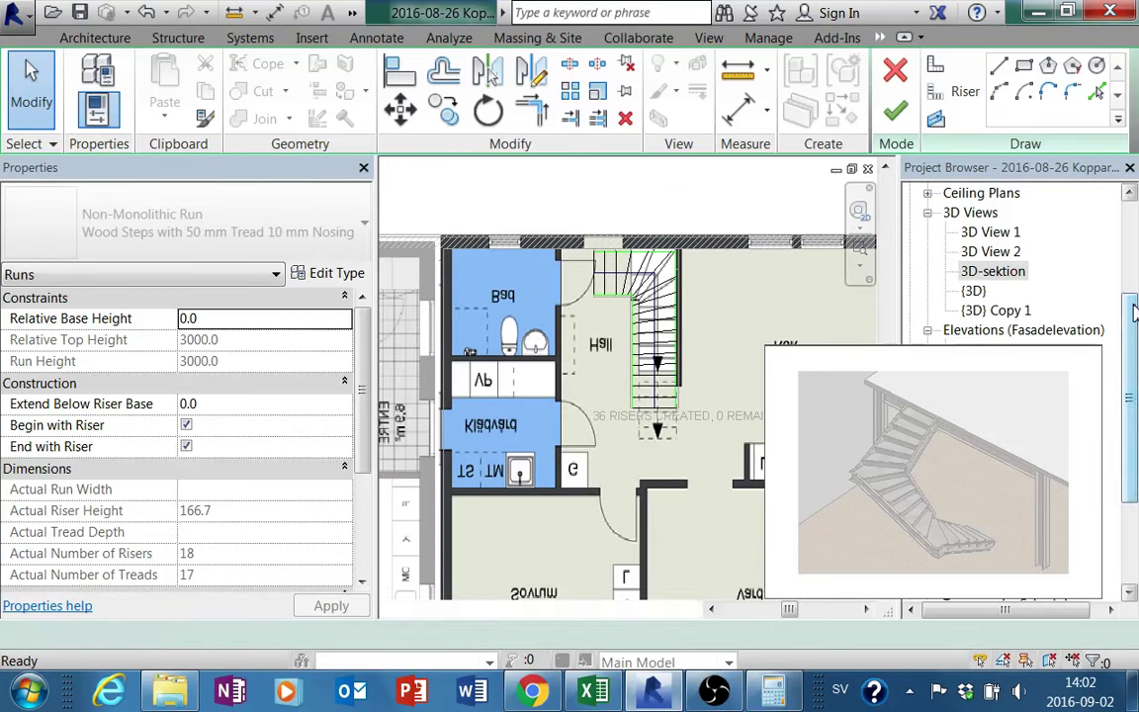
Open the Plan 1 Tillbyggnad plan and select the run's bottom risers
{"action": "scroll", "coordinate": [1028, 276], "scroll_direction": "up", "scroll_amount": 5}
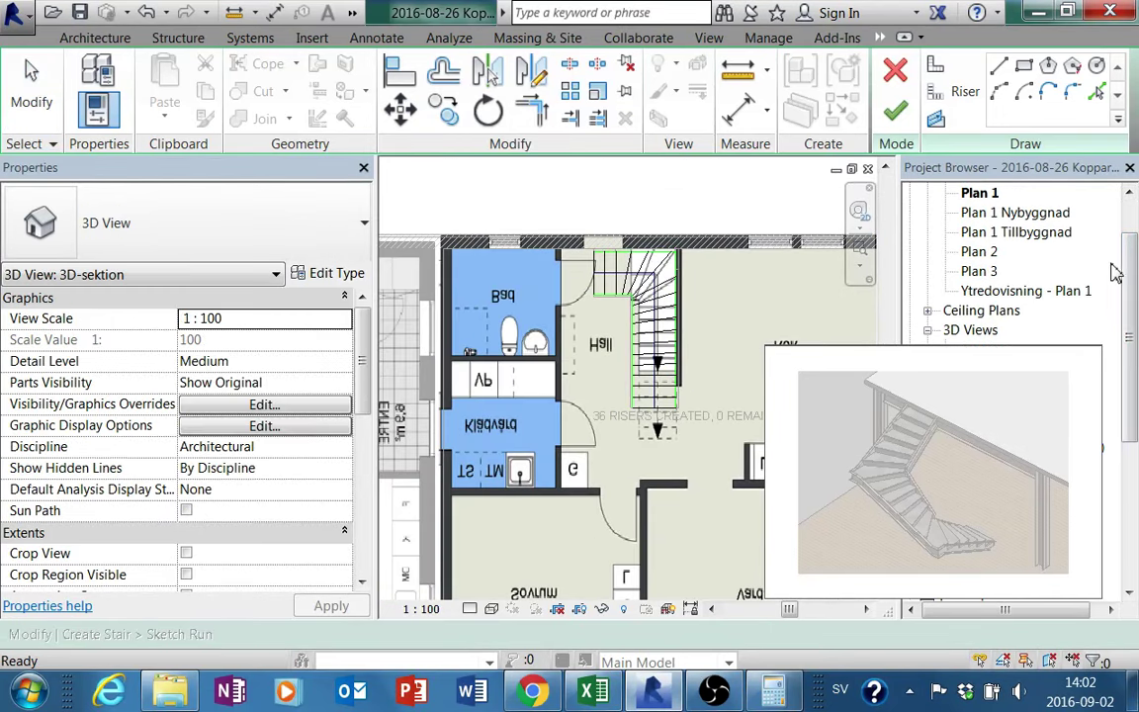
{"action": "double_click", "coordinate": [1029, 232]}
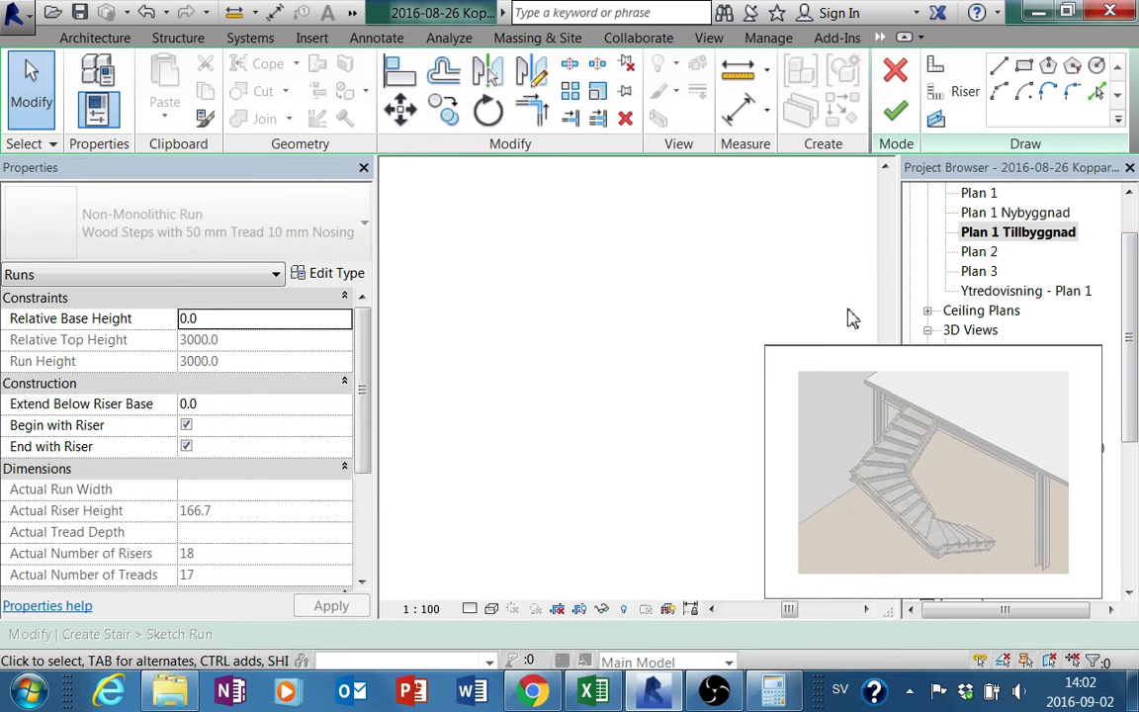
{"action": "mouse_move", "coordinate": [643, 404]}
{"action": "middle_mouse_down"}
{"action": "mouse_move", "coordinate": [582, 465]}
{"action": "mouse_move", "coordinate": [691, 421]}
{"action": "mouse_move", "coordinate": [690, 474]}
{"action": "middle_mouse_up"}
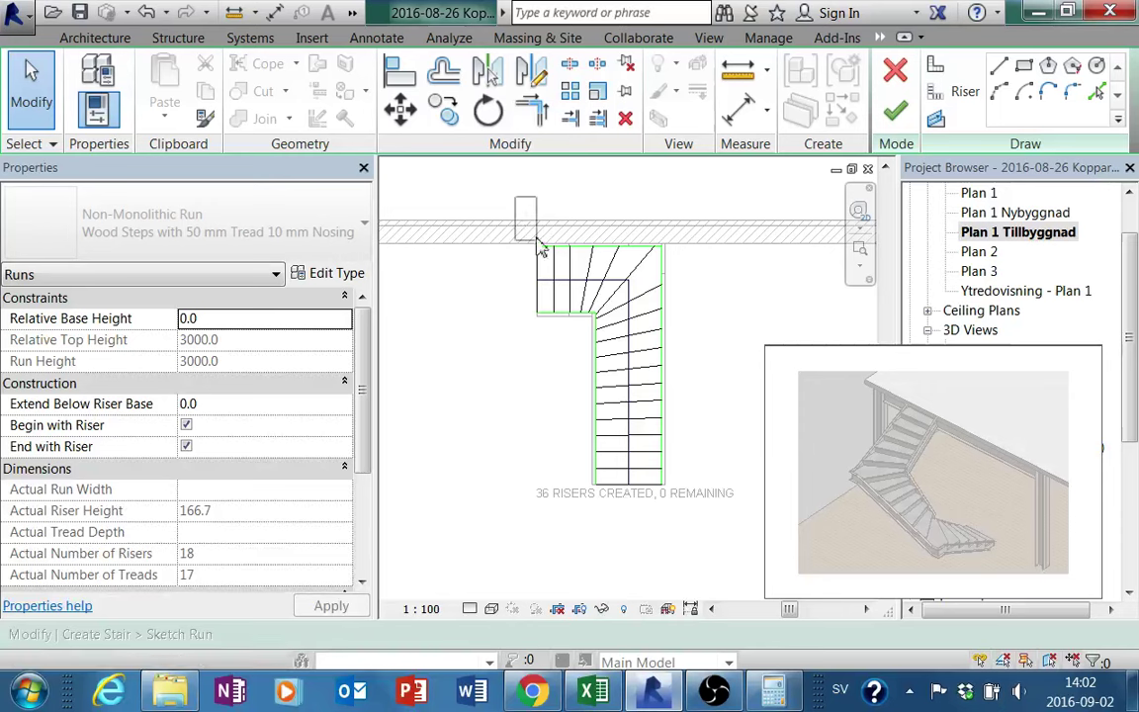
{"action": "left_click", "coordinate": [580, 337]}
{"action": "left_click", "coordinate": [580, 351]}
{"action": "left_click_drag", "start_coordinate": [625, 482], "coordinate": [603, 491]}
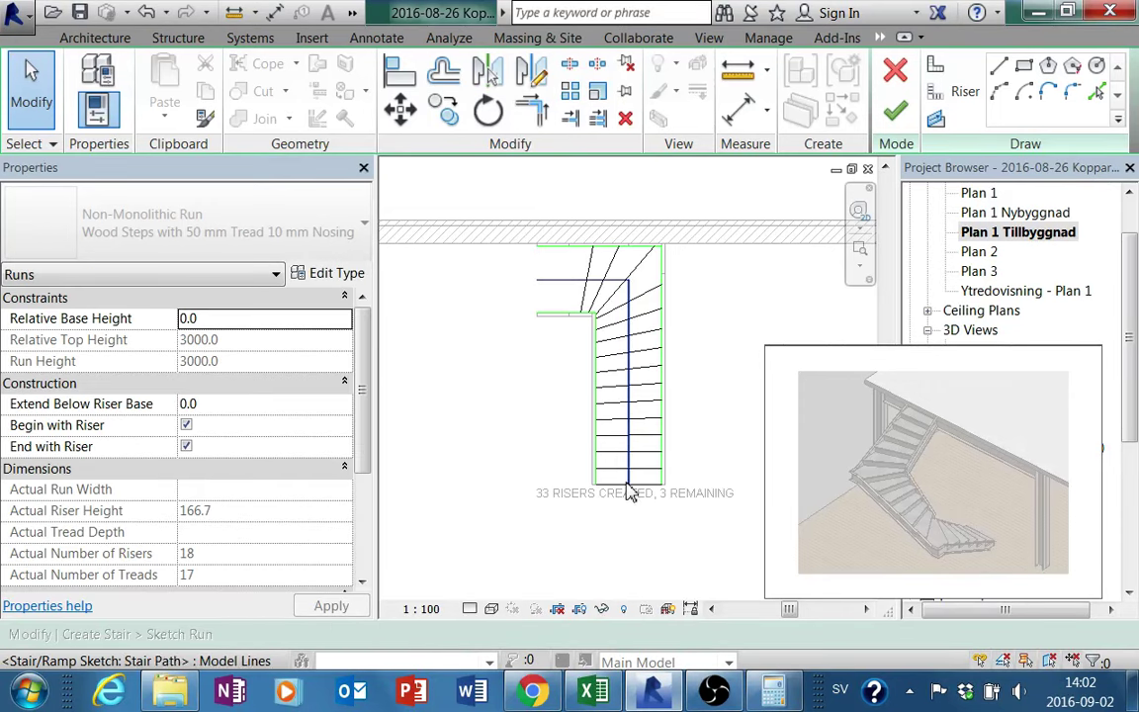
Copy a riser from its midpoint to a new position below the run
{"action": "left_click", "coordinate": [699, 422]}
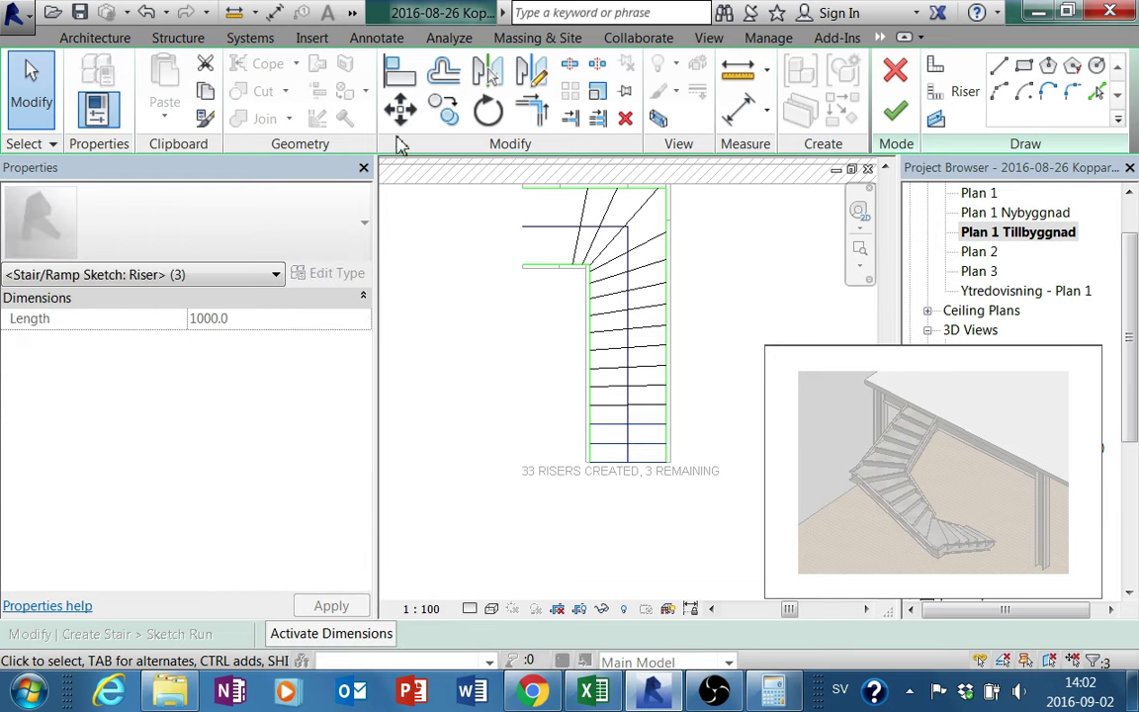
{"action": "left_click", "coordinate": [444, 109]}
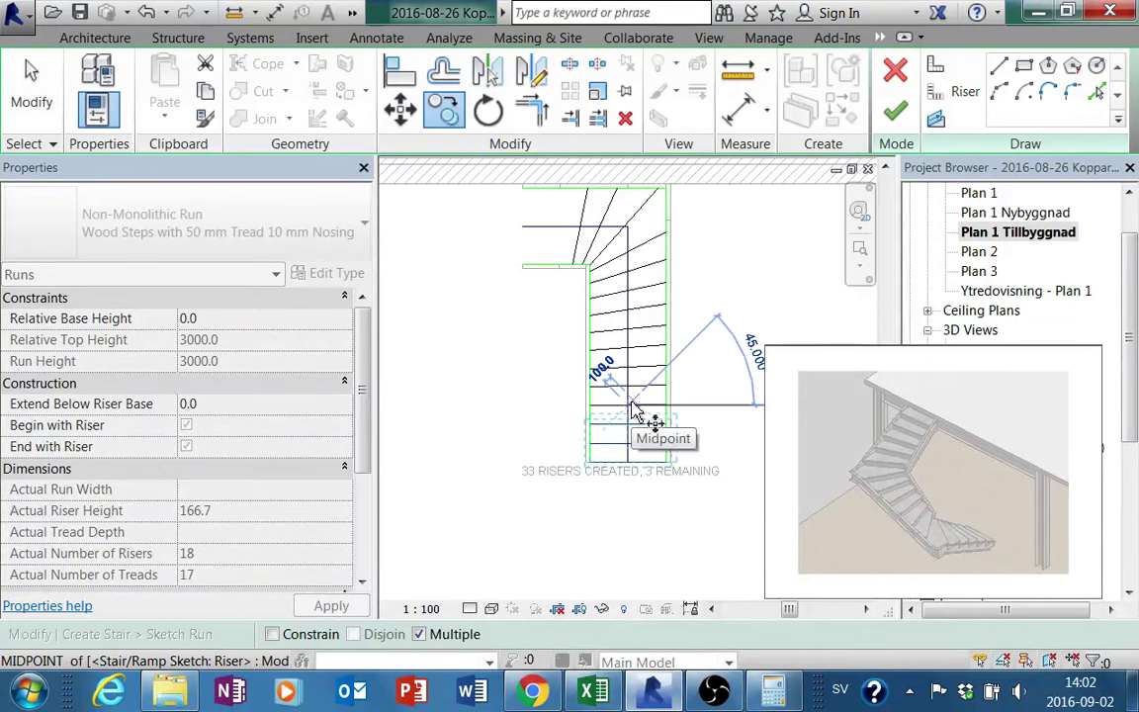
{"action": "left_click", "coordinate": [640, 419]}
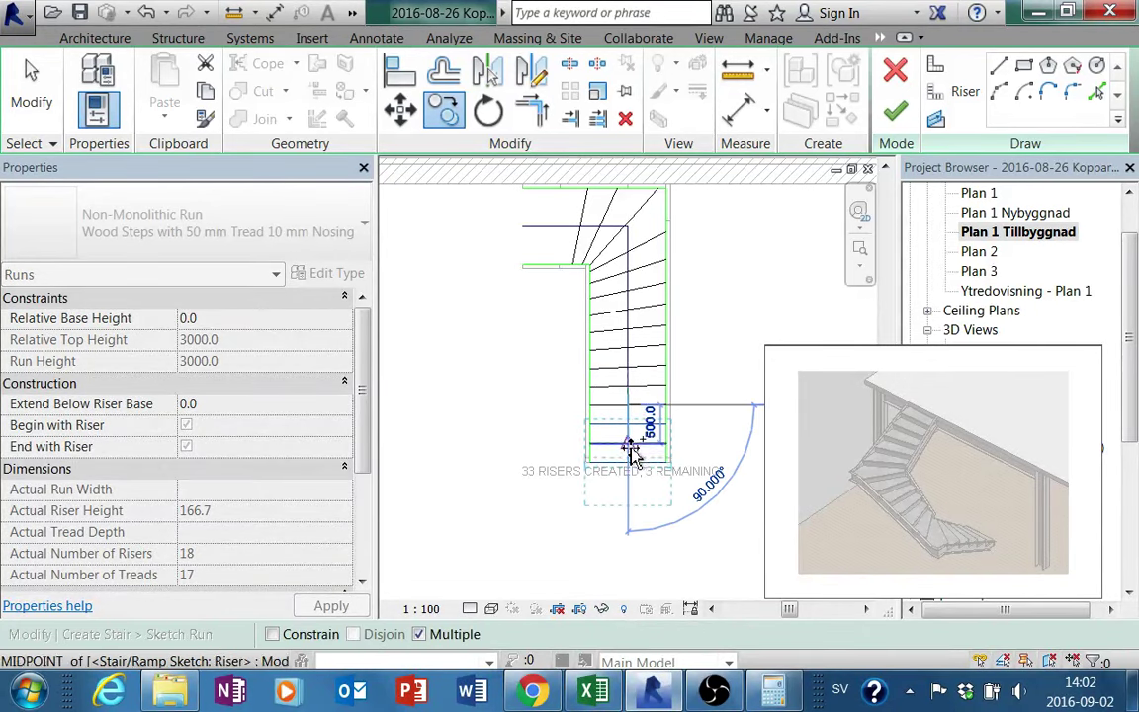
{"action": "left_click", "coordinate": [687, 518]}
{"action": "middle_click_drag", "start_coordinate": [672, 471], "coordinate": [643, 439]}
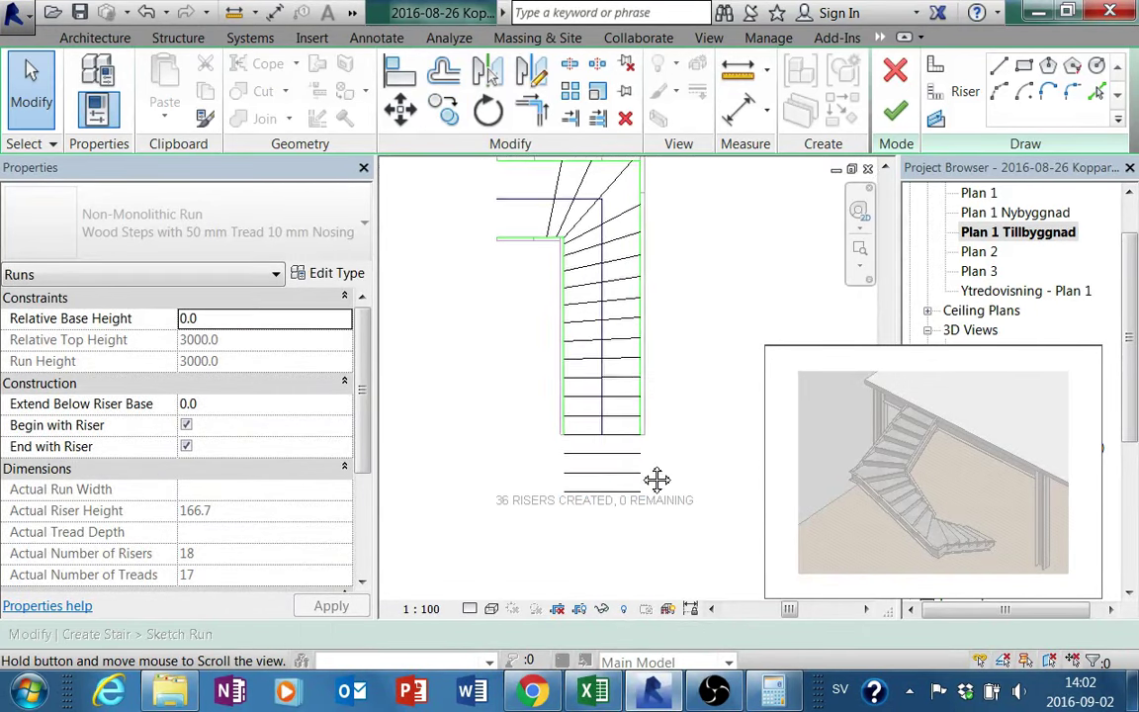
Extend the right and left boundaries and the stair path down to the new riser
{"action": "left_click", "coordinate": [640, 433]}
{"action": "left_click_drag", "start_coordinate": [639, 432], "coordinate": [638, 489]}
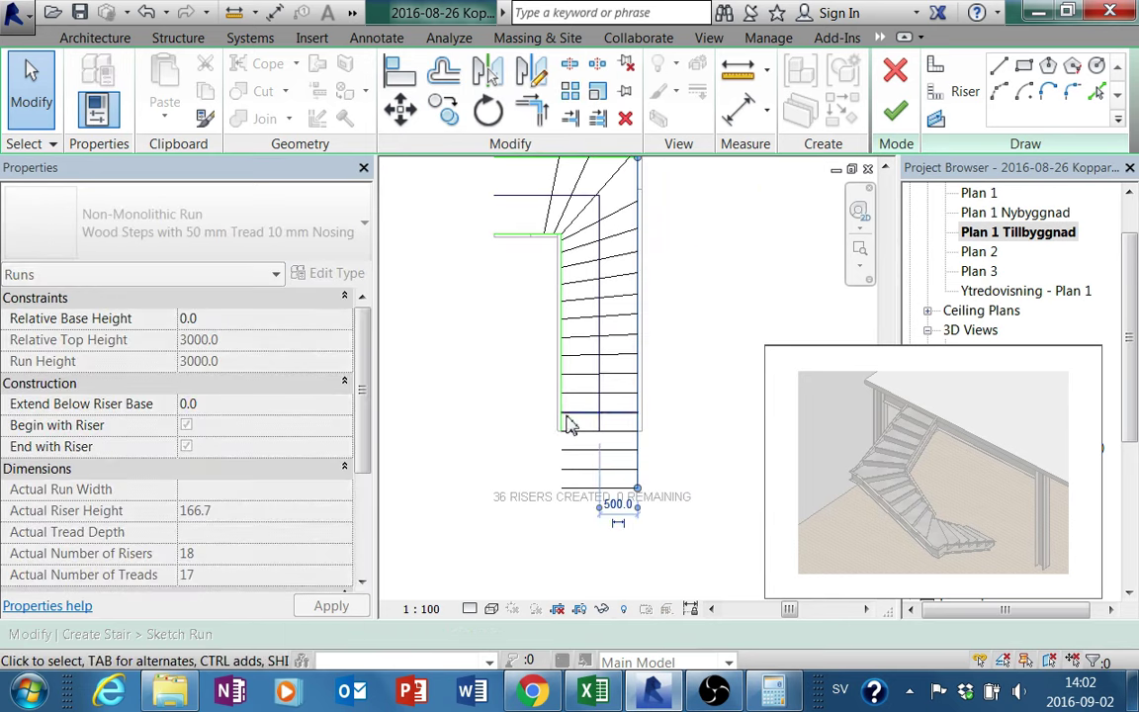
{"action": "mouse_move", "coordinate": [561, 431]}
{"action": "left_mouse_down"}
{"action": "mouse_move", "coordinate": [561, 486]}
{"action": "mouse_move", "coordinate": [600, 482]}
{"action": "left_mouse_up"}
{"action": "left_click", "coordinate": [601, 423]}
{"action": "left_click", "coordinate": [601, 433]}
{"action": "scroll", "coordinate": [610, 293], "scroll_direction": "up", "scroll_amount": 1}
{"action": "middle_click_drag", "start_coordinate": [610, 293], "coordinate": [623, 440]}
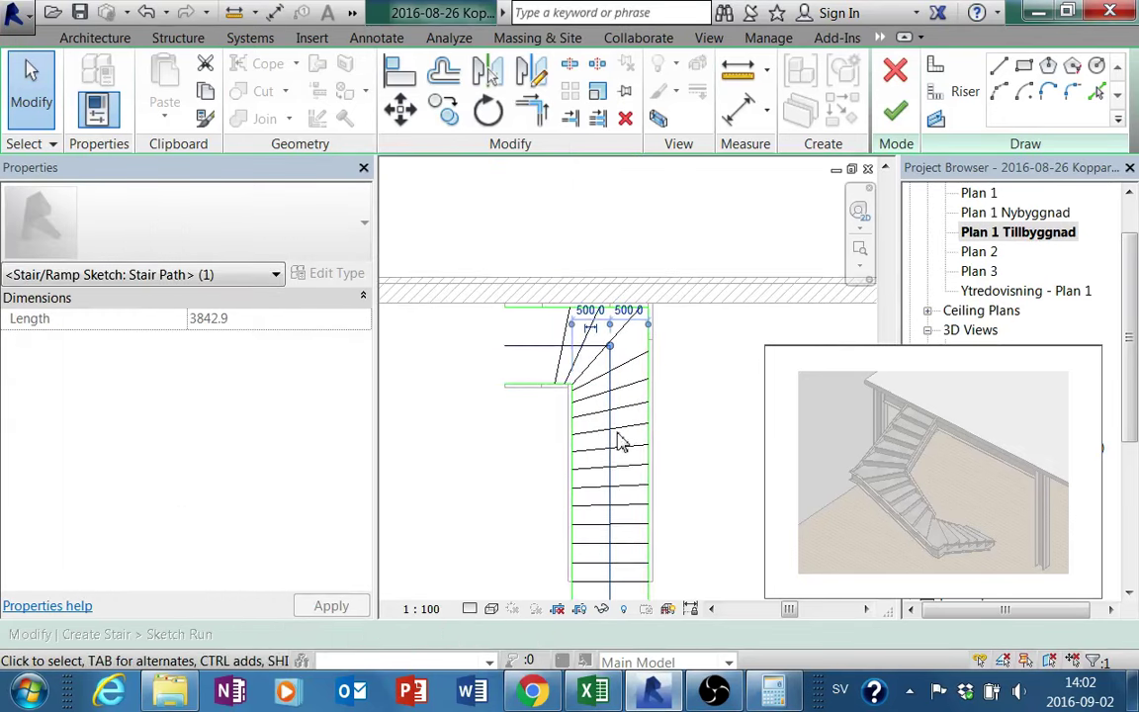
Fix the landing and top boundaries to the wall edge and set the top riser to 1000.0
{"action": "left_click", "coordinate": [531, 397]}
{"action": "left_click_drag", "start_coordinate": [487, 396], "coordinate": [551, 395]}
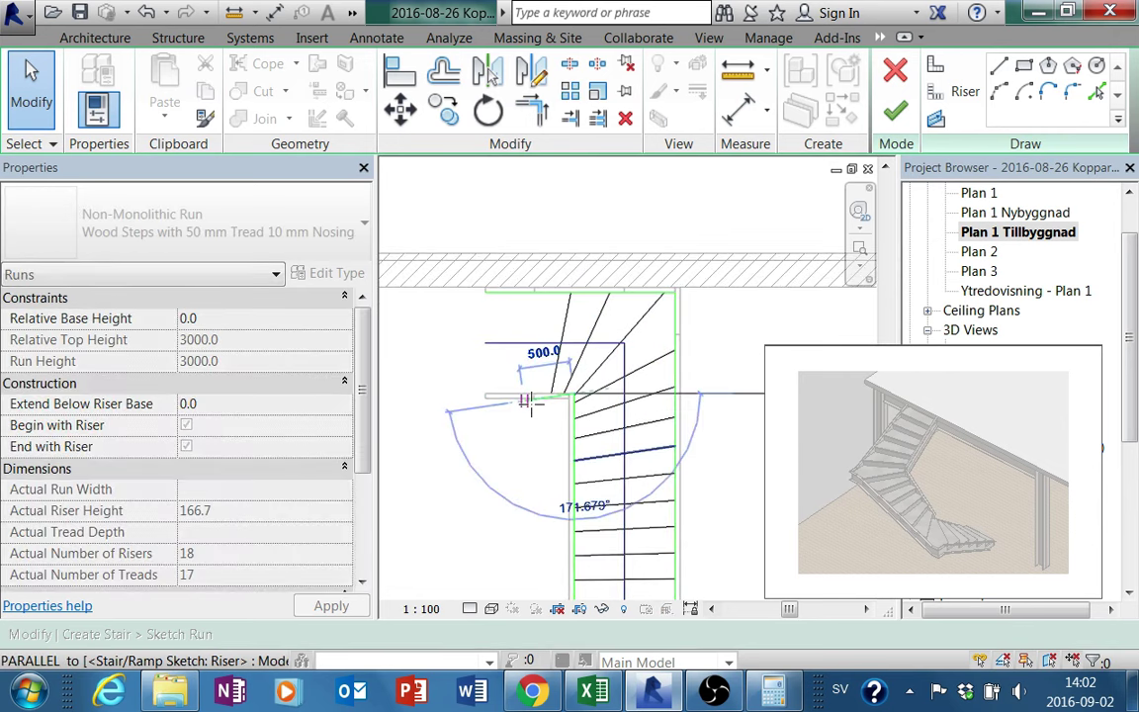
{"action": "left_click", "coordinate": [512, 308]}
{"action": "mouse_move", "coordinate": [511, 308]}
{"action": "left_mouse_down"}
{"action": "mouse_move", "coordinate": [555, 294]}
{"action": "mouse_move", "coordinate": [544, 294]}
{"action": "left_mouse_up"}
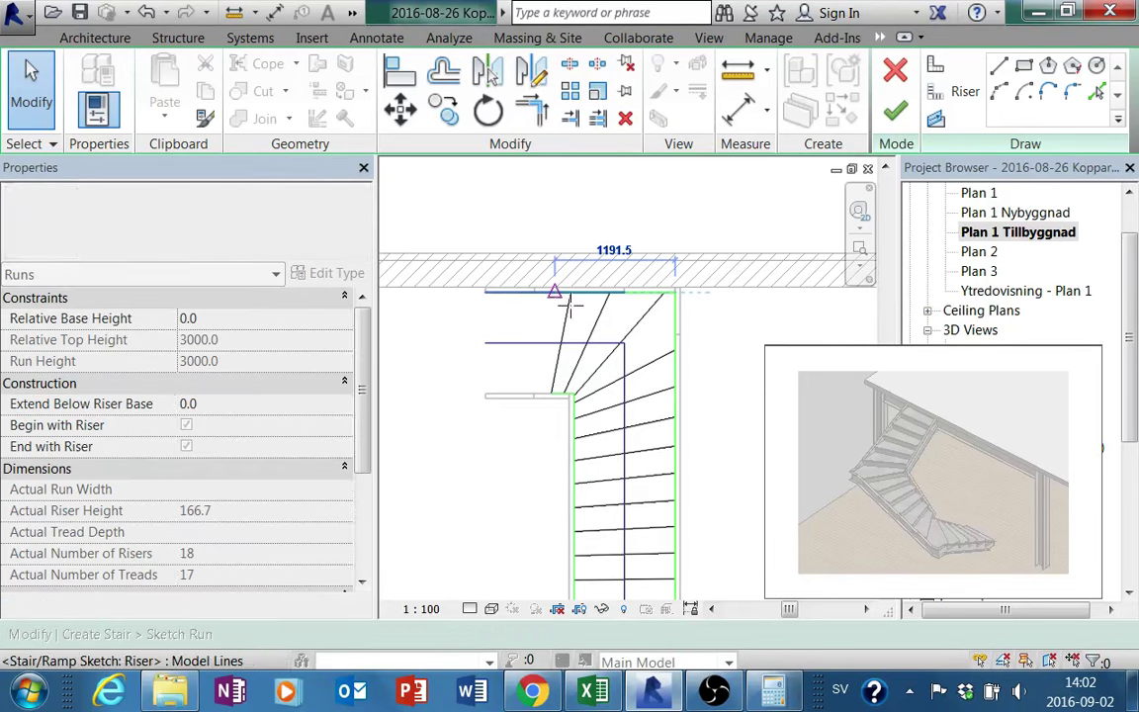
{"action": "left_click", "coordinate": [579, 295]}
{"action": "left_click_drag", "start_coordinate": [571, 295], "coordinate": [555, 293]}
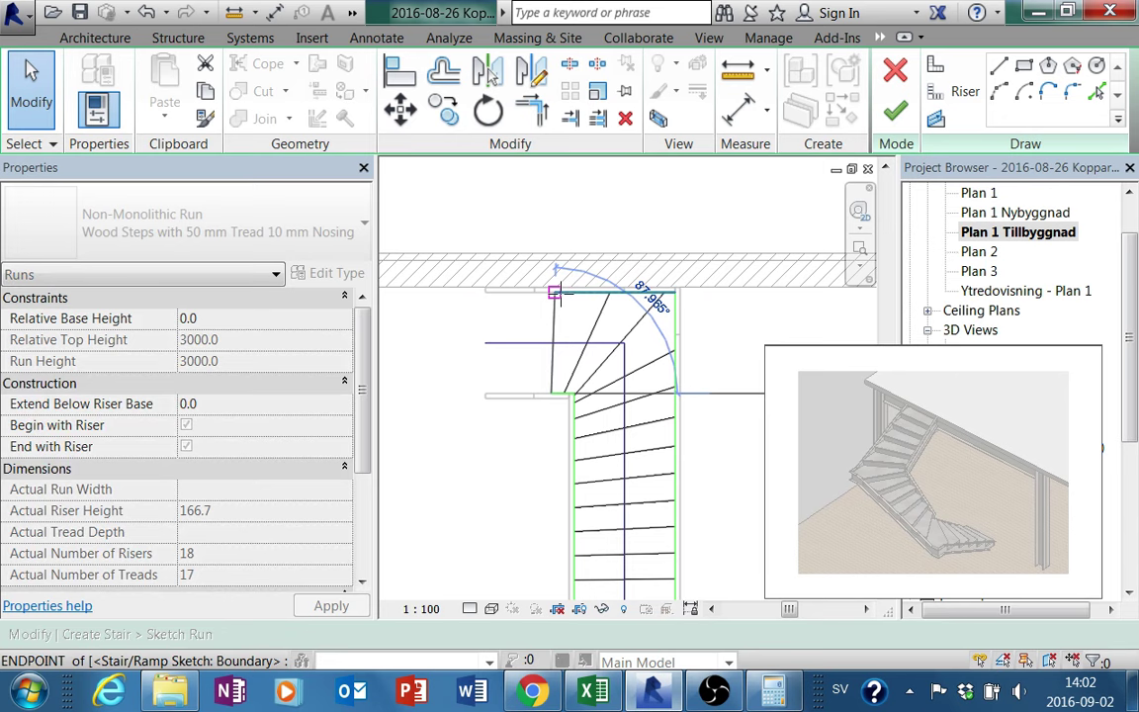
{"action": "scroll", "coordinate": [563, 421], "scroll_direction": "up", "scroll_amount": 2}
{"action": "mouse_move", "coordinate": [546, 384]}
{"action": "left_mouse_down"}
{"action": "mouse_move", "coordinate": [562, 382]}
{"action": "mouse_move", "coordinate": [539, 374]}
{"action": "left_mouse_up"}
{"action": "scroll", "coordinate": [562, 384], "scroll_direction": "up", "scroll_amount": 1}
{"action": "scroll", "coordinate": [553, 382], "scroll_direction": "down", "scroll_amount": 2}
Reposition the stair path's upper end after the sketch error and finish the run sketch
{"action": "mouse_move", "coordinate": [574, 348]}
{"action": "middle_mouse_down"}
{"action": "mouse_move", "coordinate": [644, 409]}
{"action": "mouse_move", "coordinate": [646, 317]}
{"action": "middle_mouse_up"}
{"action": "left_click", "coordinate": [645, 408]}
{"action": "scroll", "coordinate": [631, 406], "scroll_direction": "down", "scroll_amount": 2}
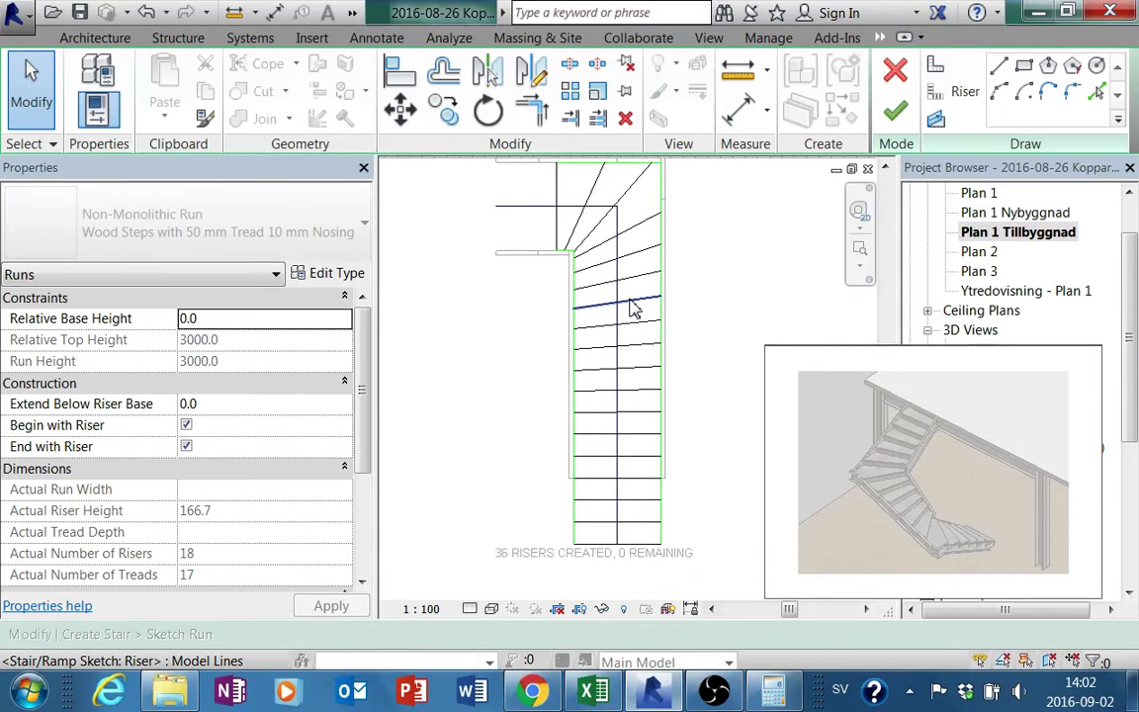
{"action": "scroll", "coordinate": [631, 297], "scroll_direction": "down", "scroll_amount": 1}
{"action": "left_click", "coordinate": [908, 116]}
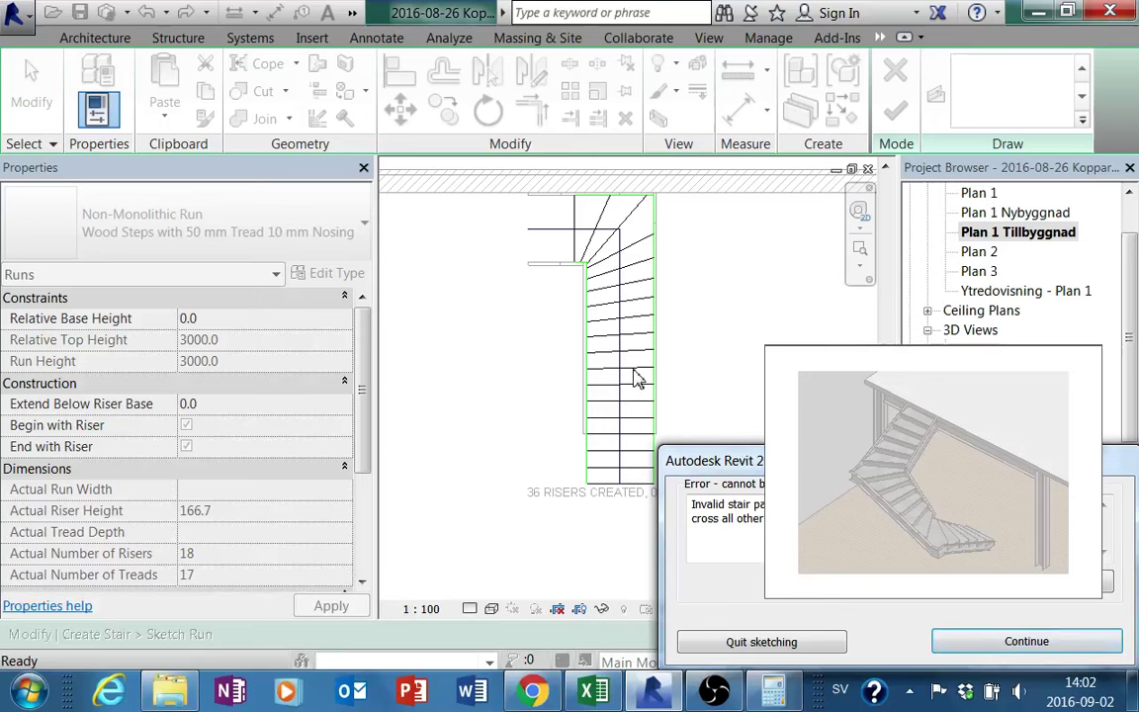
{"action": "key", "text": "Return"}
{"action": "left_click", "coordinate": [557, 243]}
{"action": "mouse_move", "coordinate": [554, 246]}
{"action": "middle_mouse_down"}
{"action": "mouse_move", "coordinate": [478, 341]}
{"action": "mouse_move", "coordinate": [463, 281]}
{"action": "middle_mouse_up"}
{"action": "left_click_drag", "start_coordinate": [462, 281], "coordinate": [539, 272]}
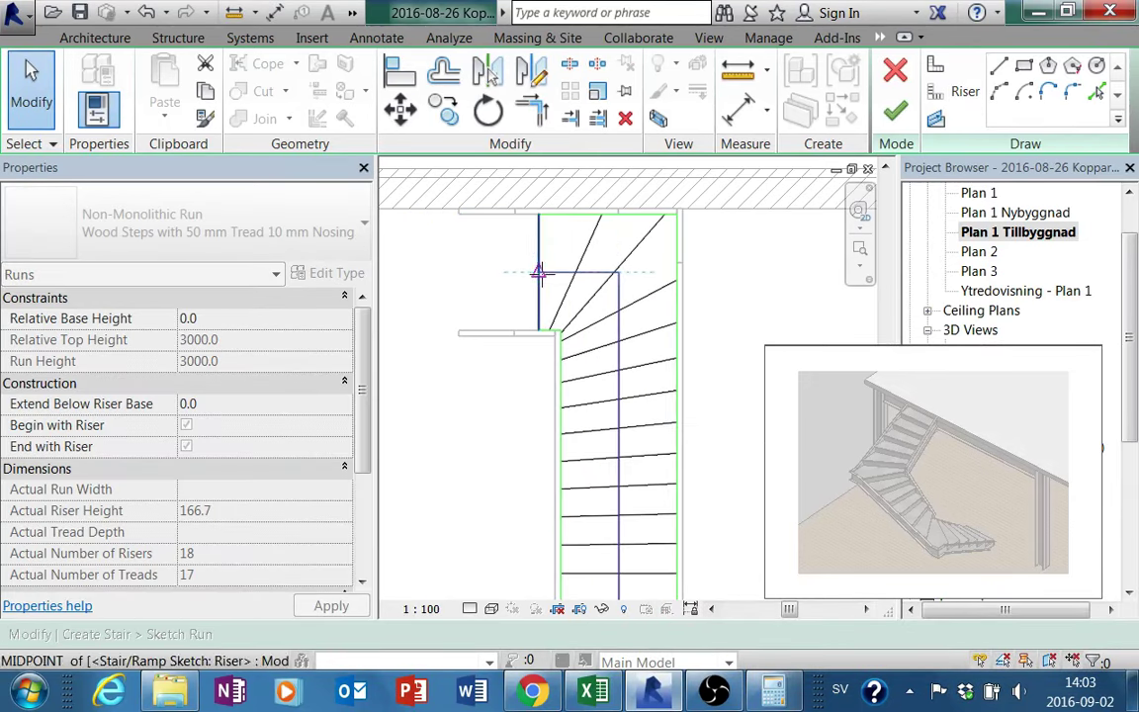
{"action": "left_click", "coordinate": [896, 111]}
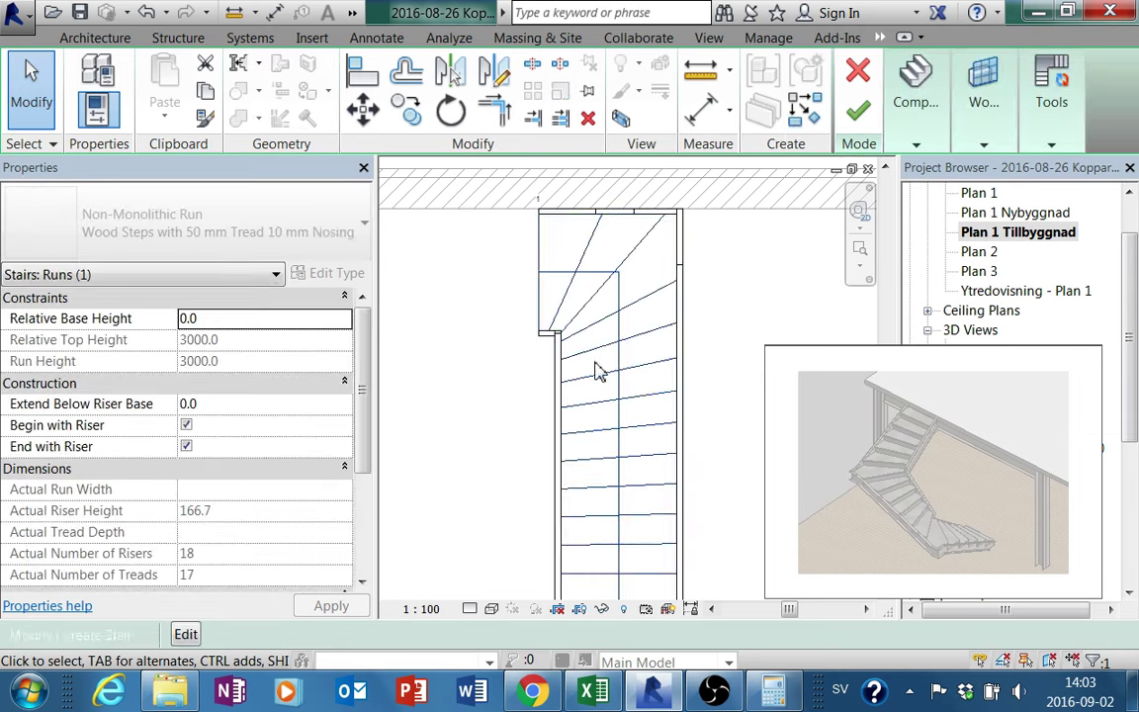
Return to Plan 1 and zoom in on the edited stair in the Hall stairwell
{"action": "scroll", "coordinate": [596, 371], "scroll_direction": "down", "scroll_amount": 3}
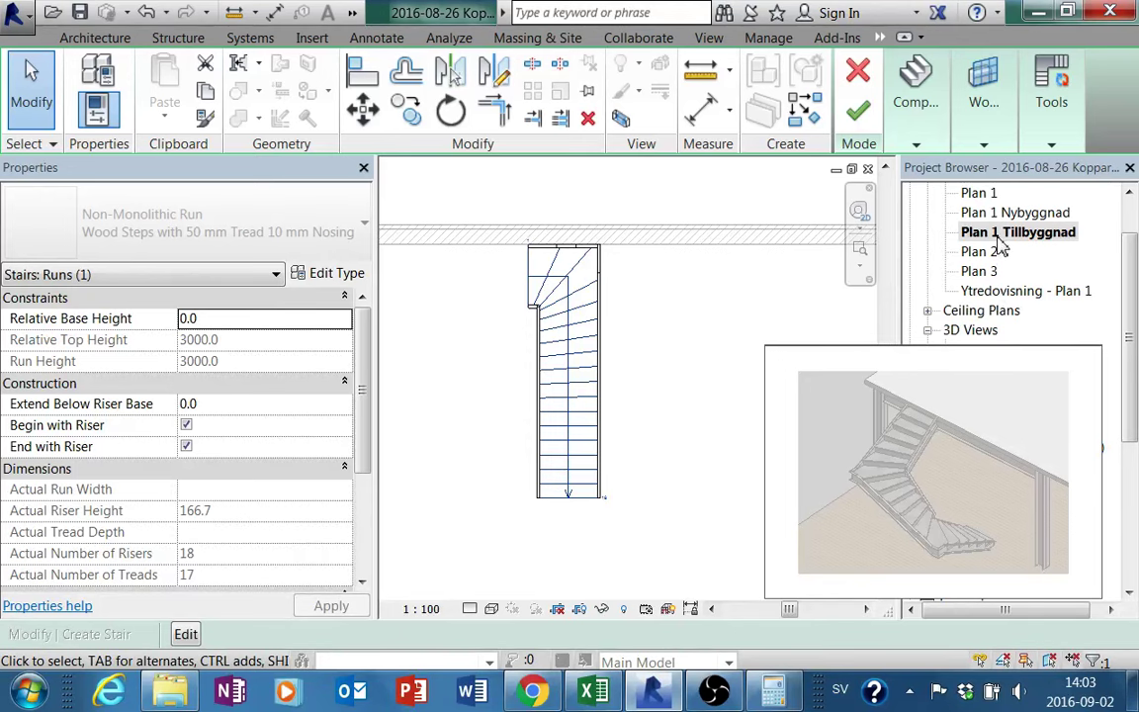
{"action": "double_click", "coordinate": [989, 194]}
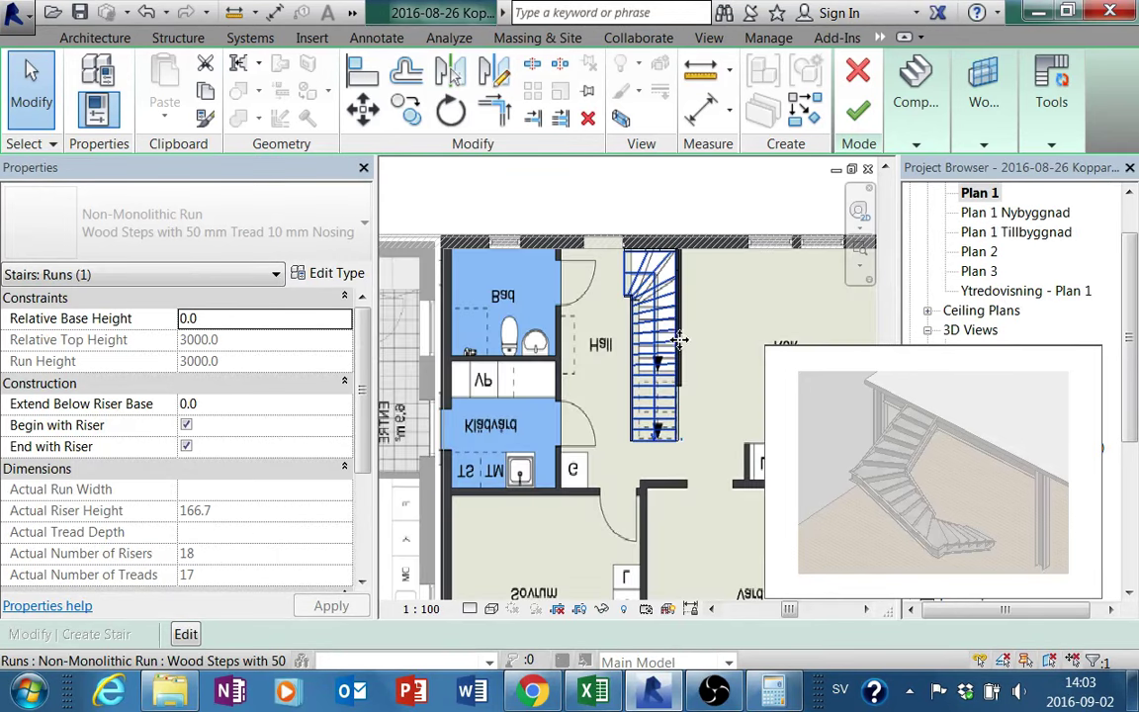
{"action": "middle_click_drag", "start_coordinate": [638, 308], "coordinate": [608, 332]}
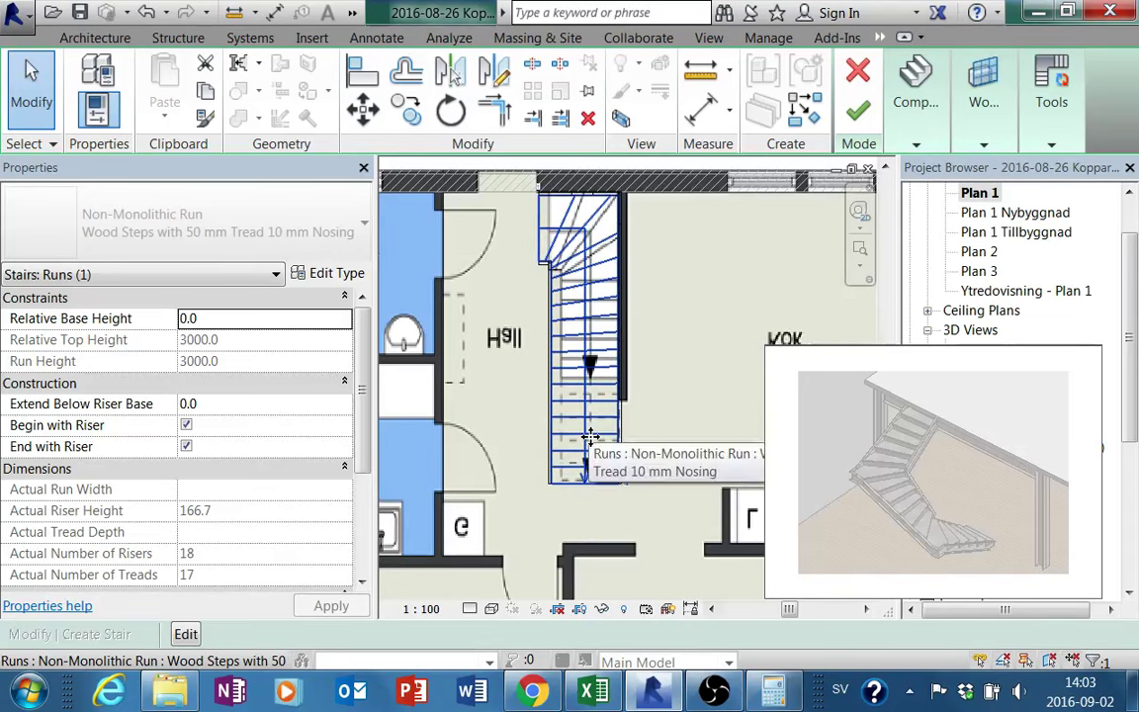
{"action": "scroll", "coordinate": [590, 436], "scroll_direction": "up", "scroll_amount": 1}
{"action": "middle_click_drag", "start_coordinate": [590, 436], "coordinate": [543, 345]}
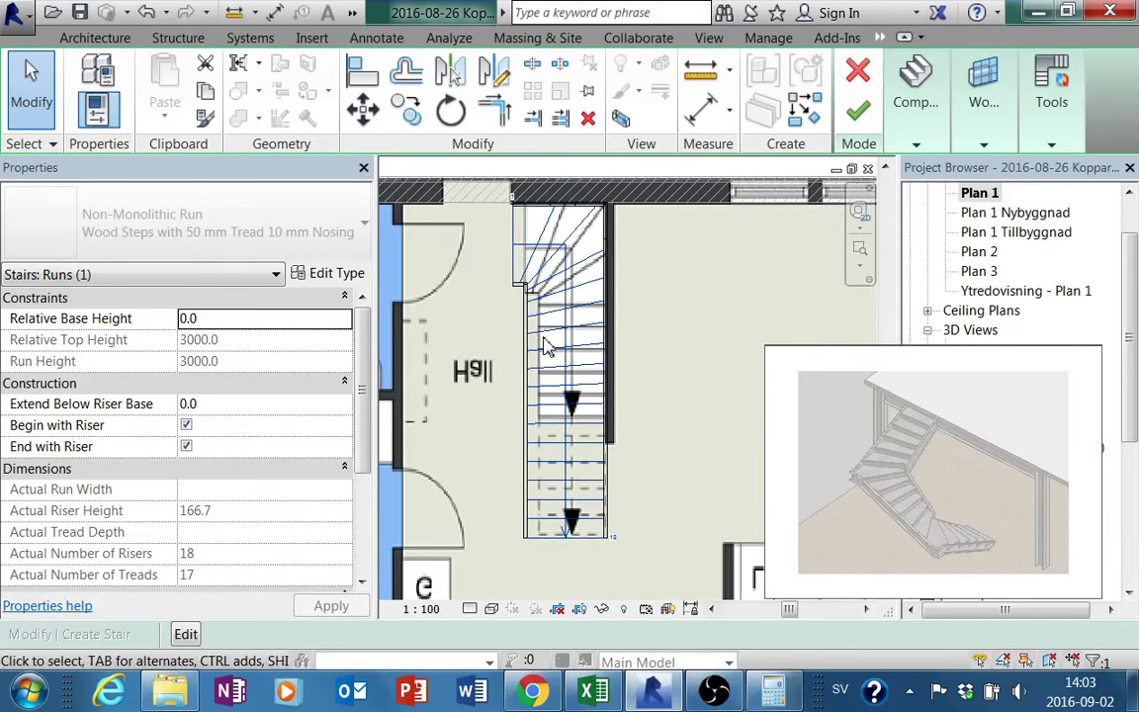
{"action": "scroll", "coordinate": [543, 345], "scroll_direction": "up", "scroll_amount": 1}
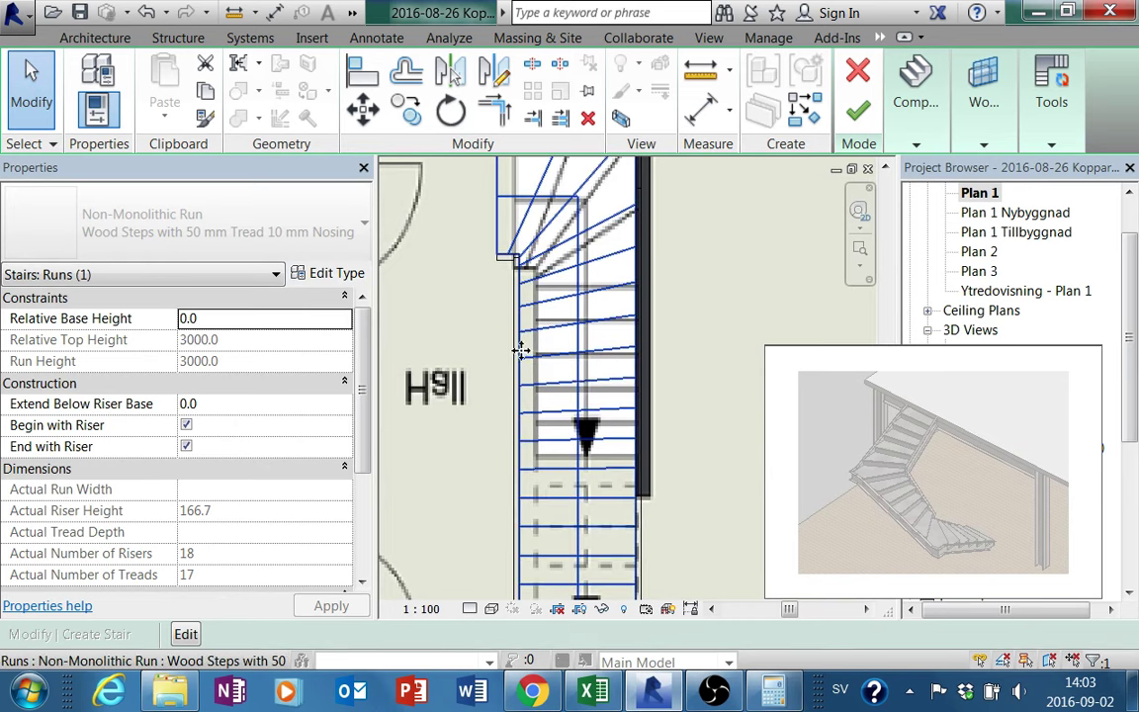
{"action": "left_click", "coordinate": [917, 91]}
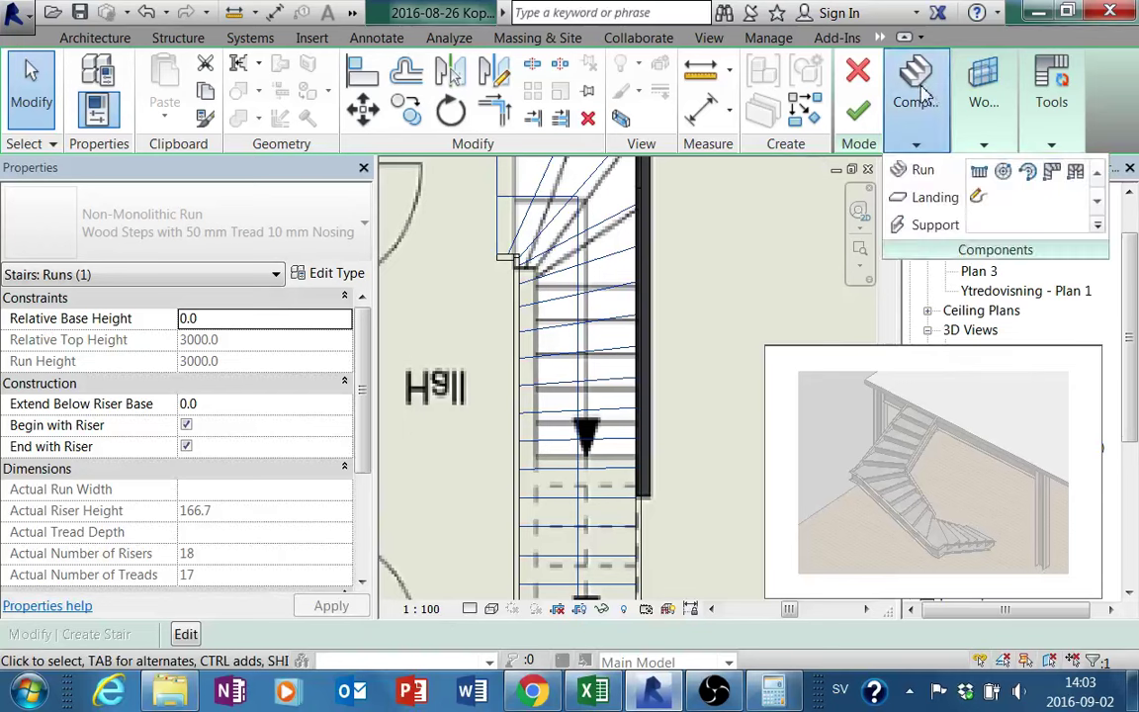
Reopen the existing run's sketch and nudge its left boundary line two steps right
{"action": "left_click", "coordinate": [978, 199]}
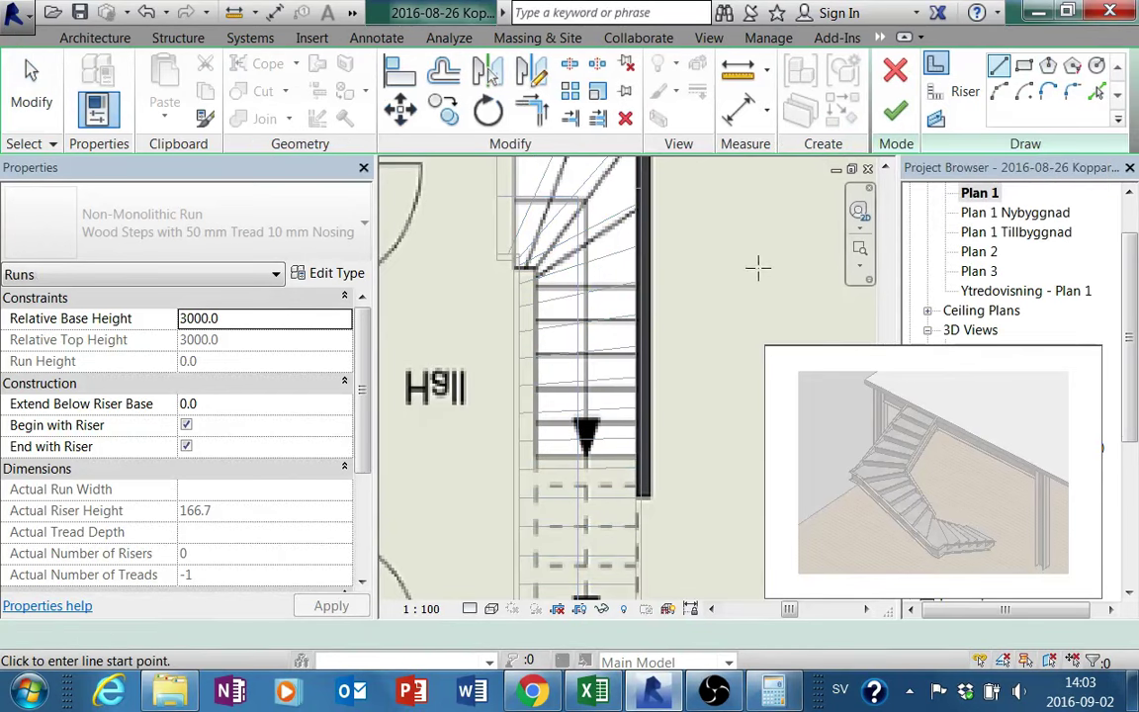
{"action": "left_click", "coordinate": [896, 111]}
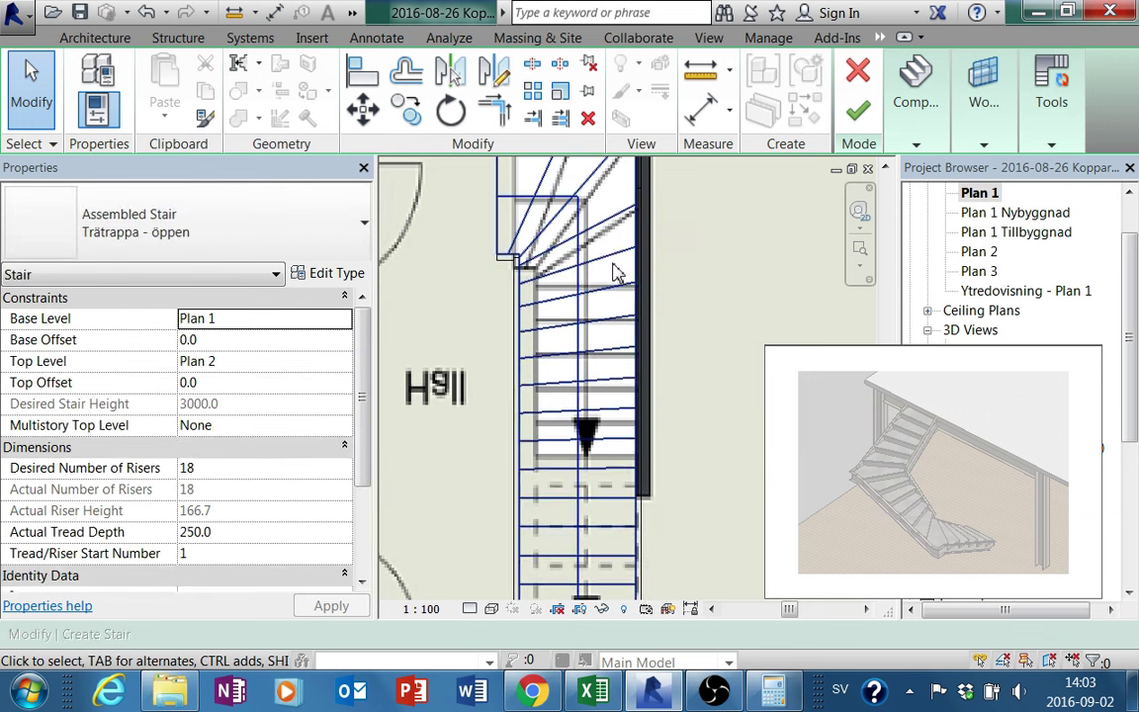
{"action": "mouse_move", "coordinate": [1051, 99]}
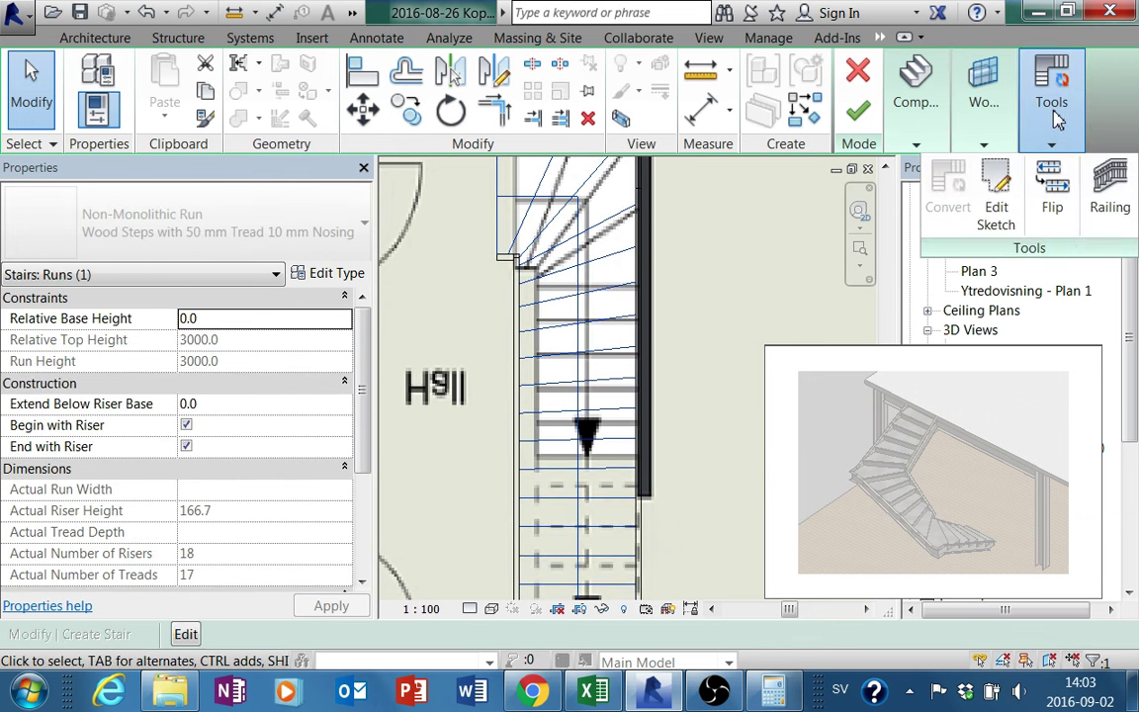
{"action": "left_click", "coordinate": [1002, 198]}
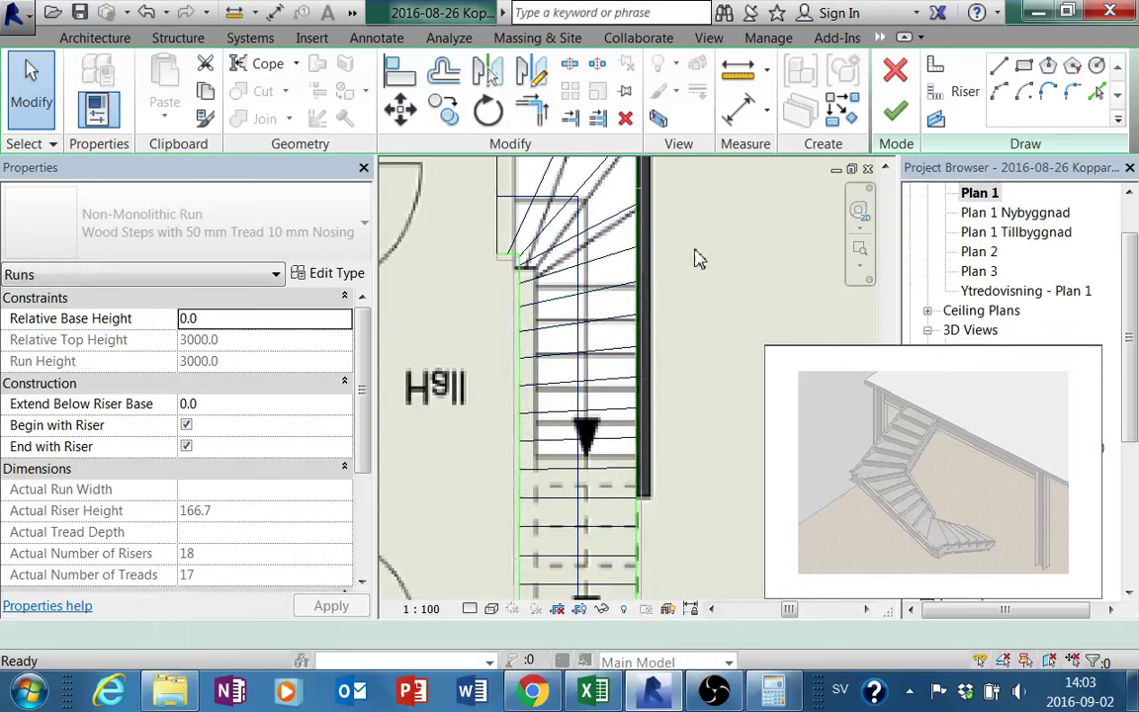
{"action": "left_click", "coordinate": [519, 382]}
{"action": "scroll", "coordinate": [534, 389], "scroll_direction": "up", "scroll_amount": 2}
{"action": "middle_click_drag", "start_coordinate": [537, 389], "coordinate": [507, 422]}
{"action": "key", "text": "Right"}
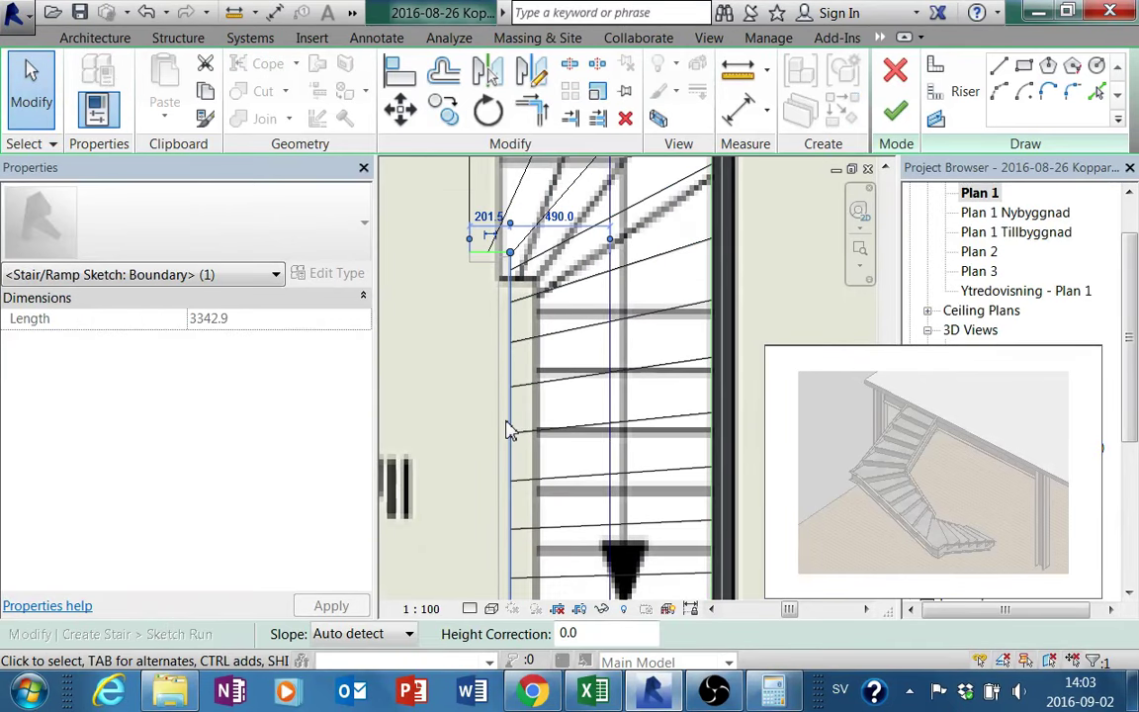
{"action": "key", "text": "Right"}
{"action": "key", "text": "Right"}
{"action": "key", "text": "Right"}
{"action": "key", "text": "Right"}
{"action": "key", "text": "Right"}
{"action": "key", "text": "Right"}
{"action": "key", "text": "Right"}
{"action": "key", "text": "Right"}
{"action": "key", "text": "Right"}
{"action": "key", "text": "Right"}
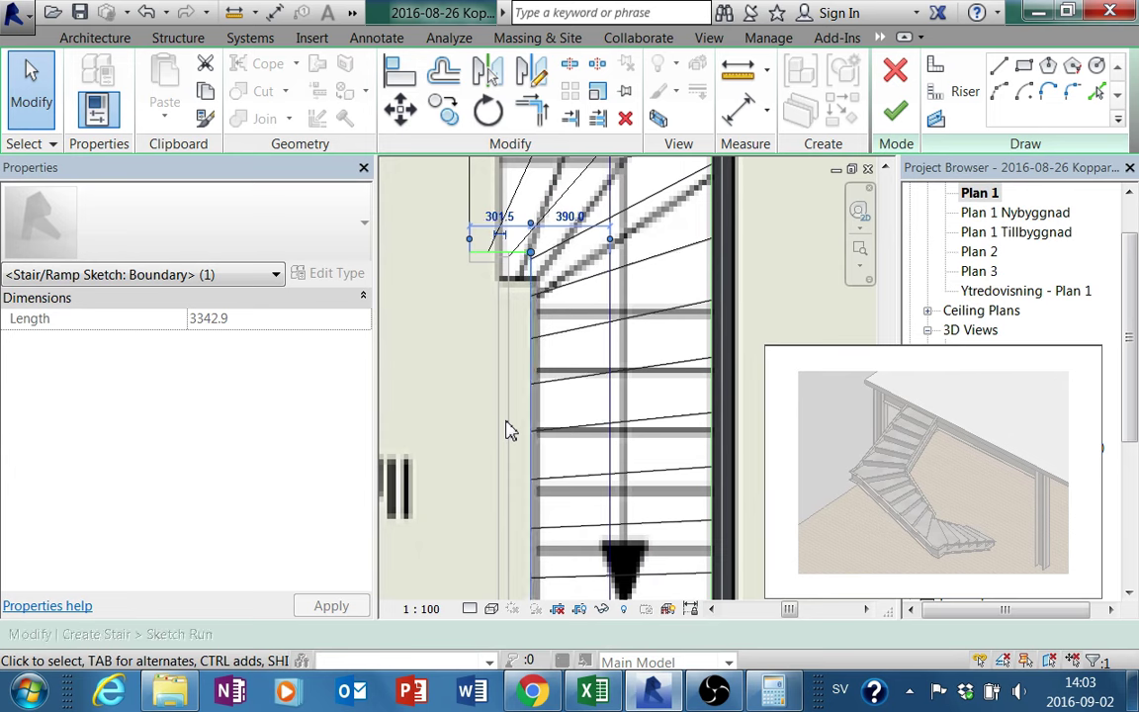
{"action": "key", "text": "Escape"}
Nudge the end of the diagonal boundary line at the stair's upper-left corner downward
{"action": "scroll", "coordinate": [491, 241], "scroll_direction": "up", "scroll_amount": 2}
{"action": "middle_click_drag", "start_coordinate": [490, 242], "coordinate": [500, 351]}
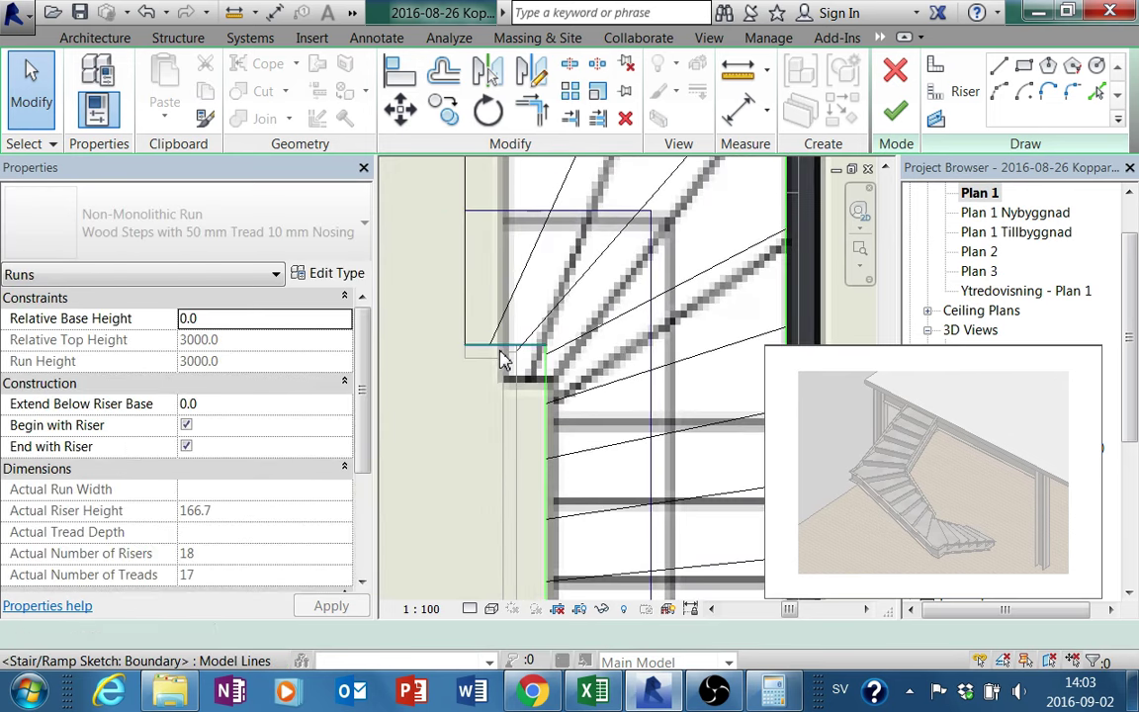
{"action": "left_click", "coordinate": [502, 358]}
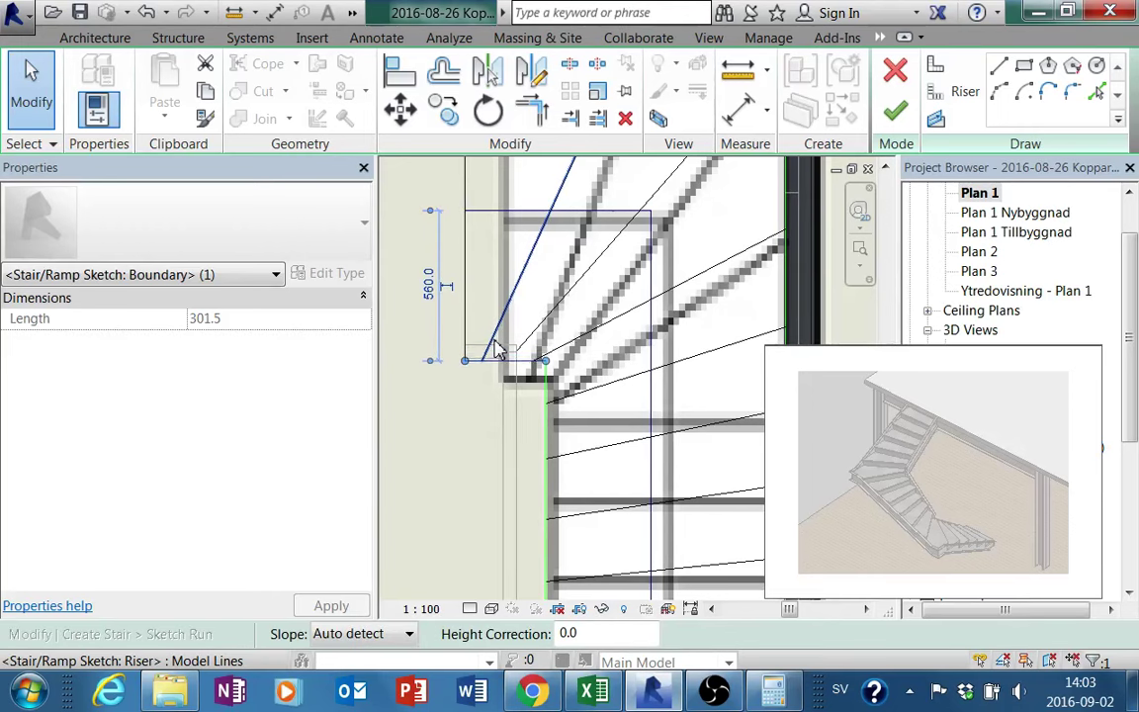
{"action": "key", "text": "Down"}
{"action": "key", "text": "Down"}
{"action": "key", "text": "Down"}
{"action": "key", "text": "Escape"}
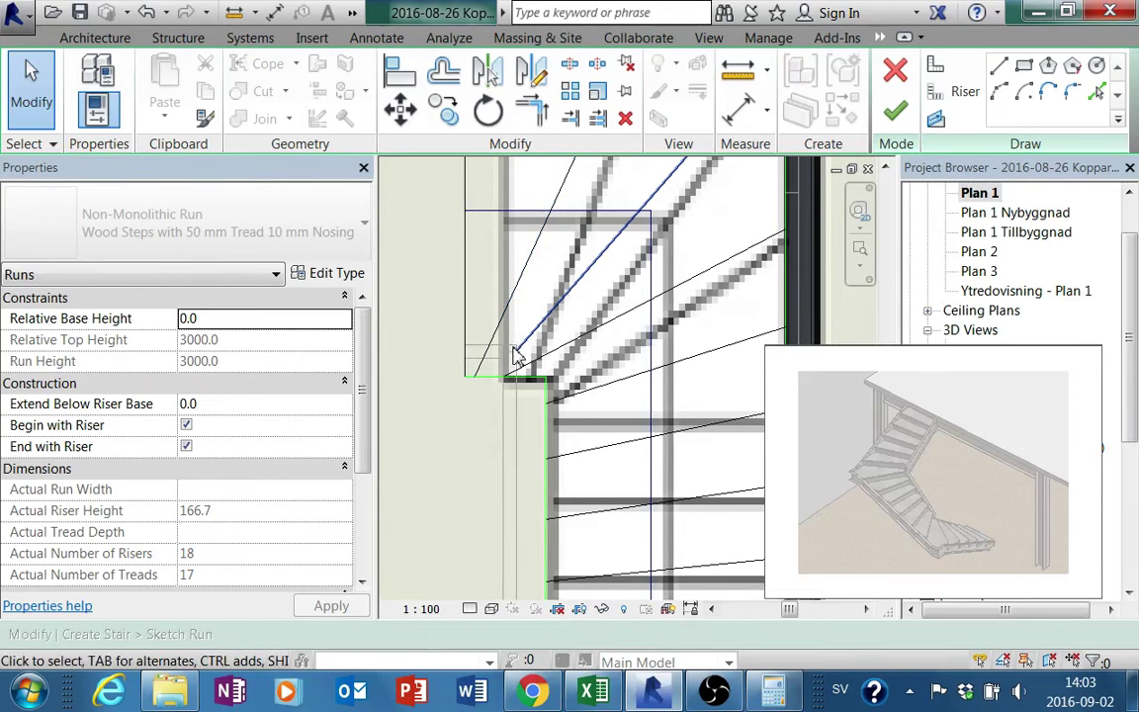
Check the winder's riser lines, including the riser at the winder corner
{"action": "left_click", "coordinate": [529, 356]}
{"action": "key", "text": "Escape"}
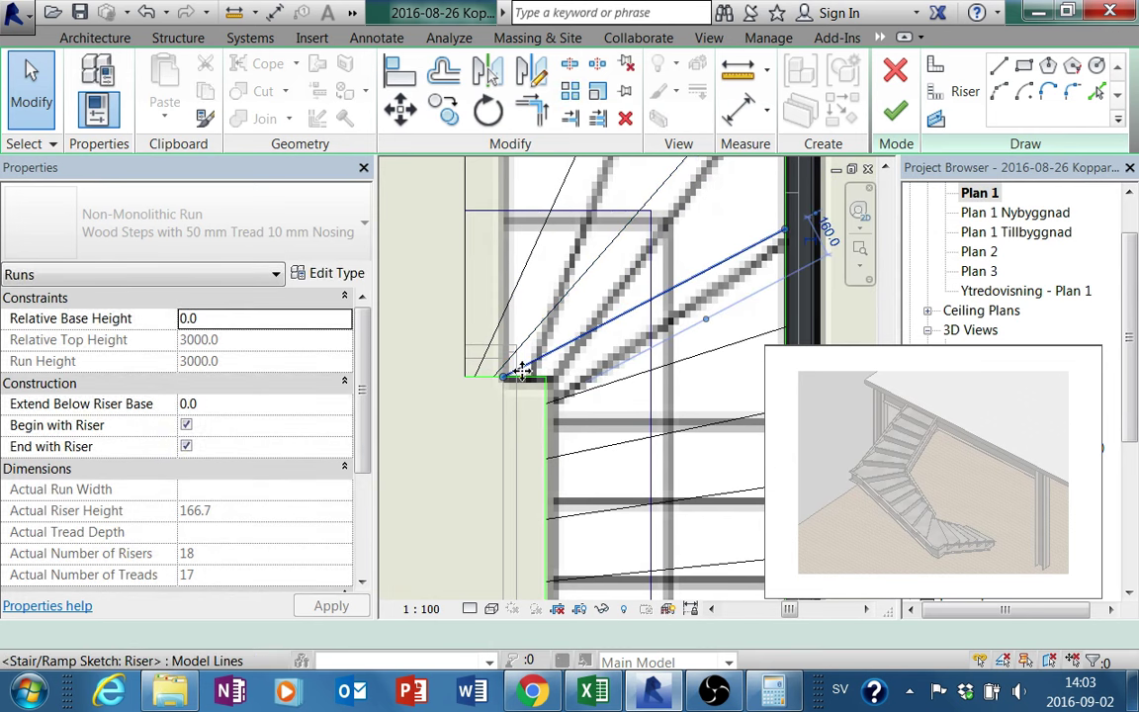
{"action": "left_click", "coordinate": [521, 370]}
{"action": "key", "text": "Escape"}
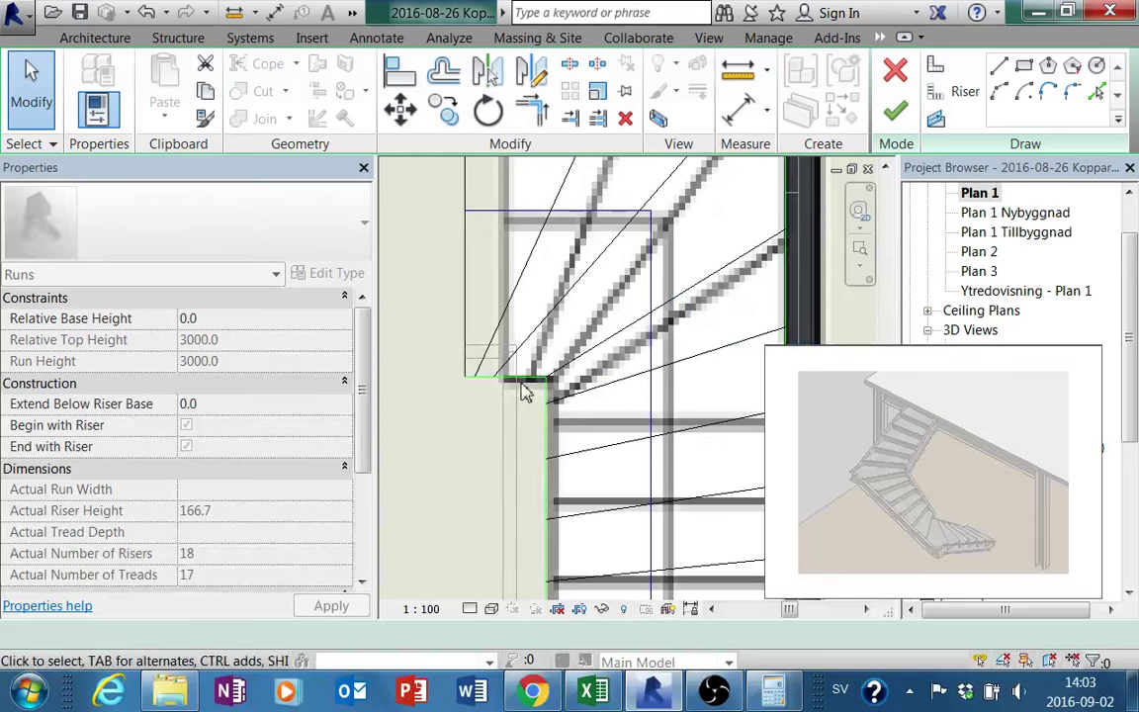
{"action": "left_click", "coordinate": [519, 383]}
{"action": "key", "text": "Escape"}
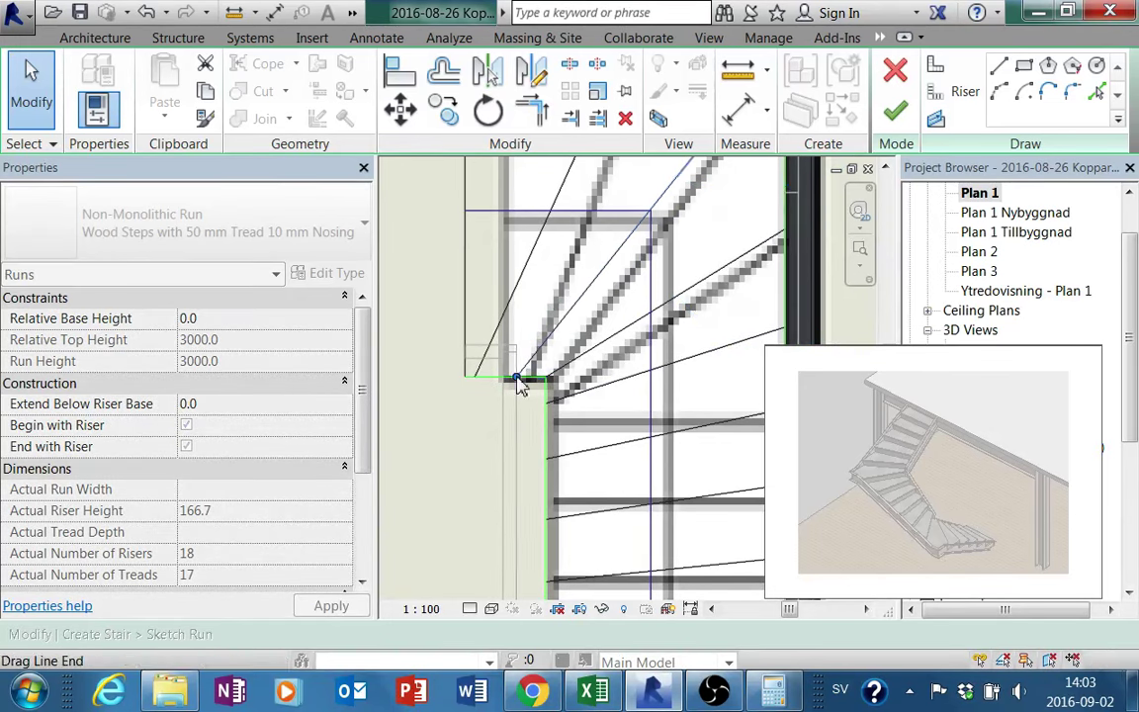
{"action": "scroll", "coordinate": [512, 396], "scroll_direction": "down", "scroll_amount": 2}
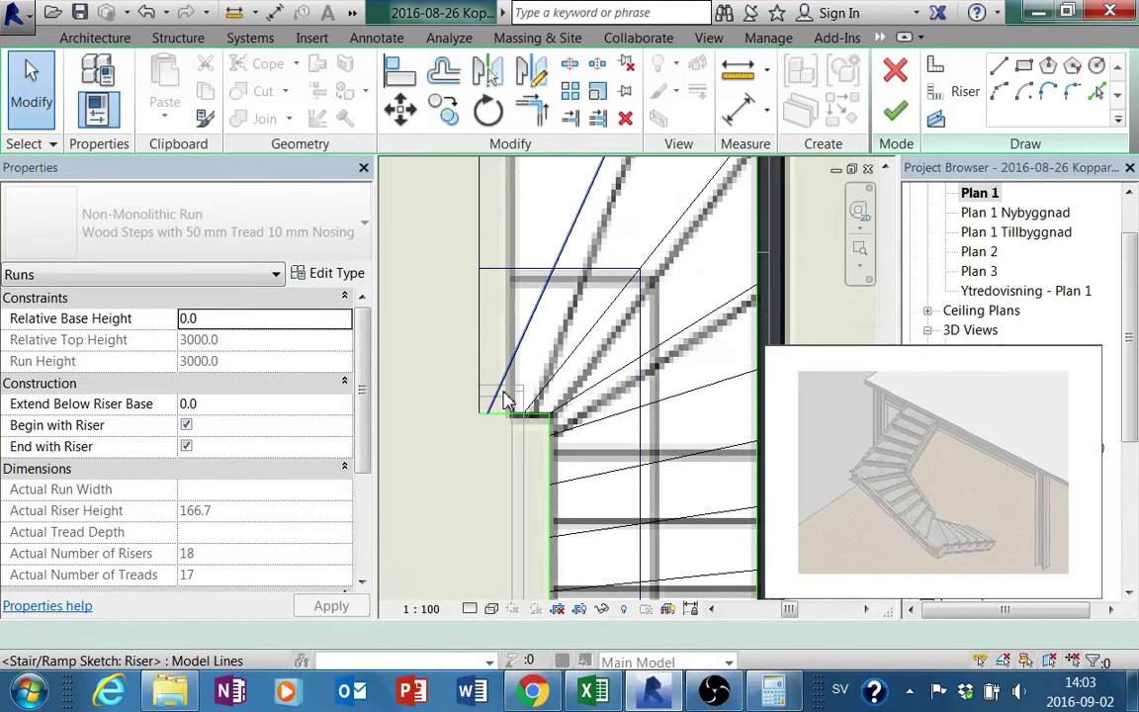
{"action": "left_click", "coordinate": [505, 400]}
{"action": "key", "text": "Escape"}
Finish the winder run's riser sketch
{"action": "middle_click_drag", "start_coordinate": [522, 441], "coordinate": [534, 451]}
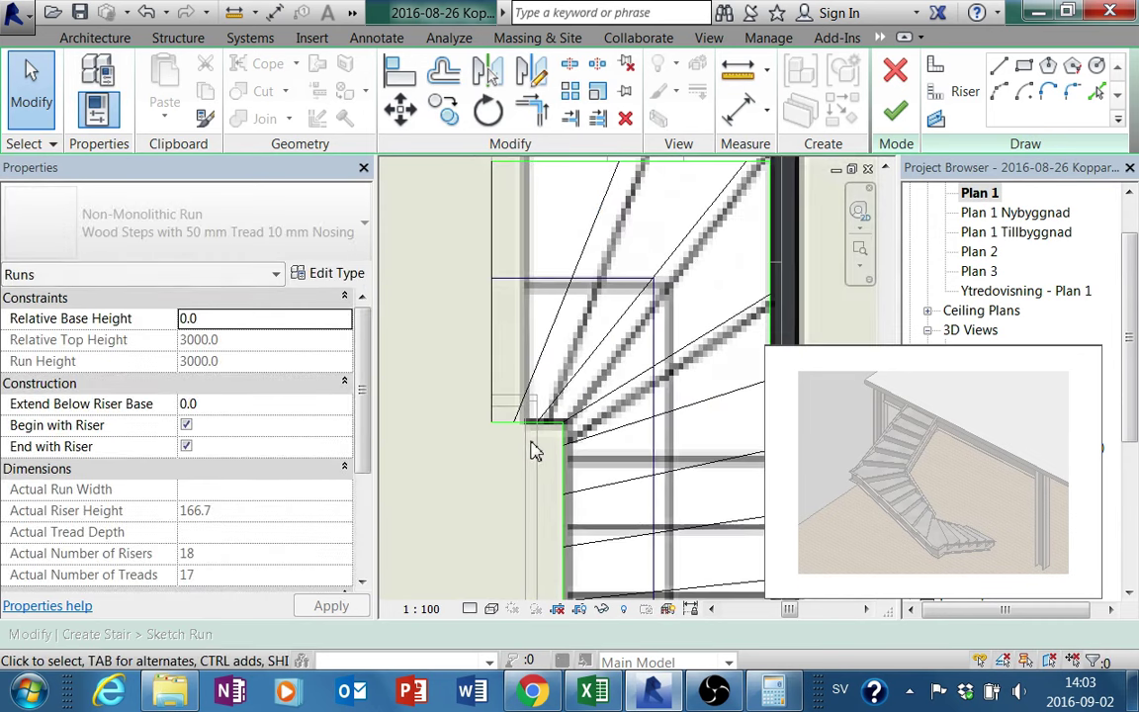
{"action": "scroll", "coordinate": [534, 450], "scroll_direction": "down", "scroll_amount": 2}
{"action": "scroll", "coordinate": [579, 521], "scroll_direction": "down", "scroll_amount": 2}
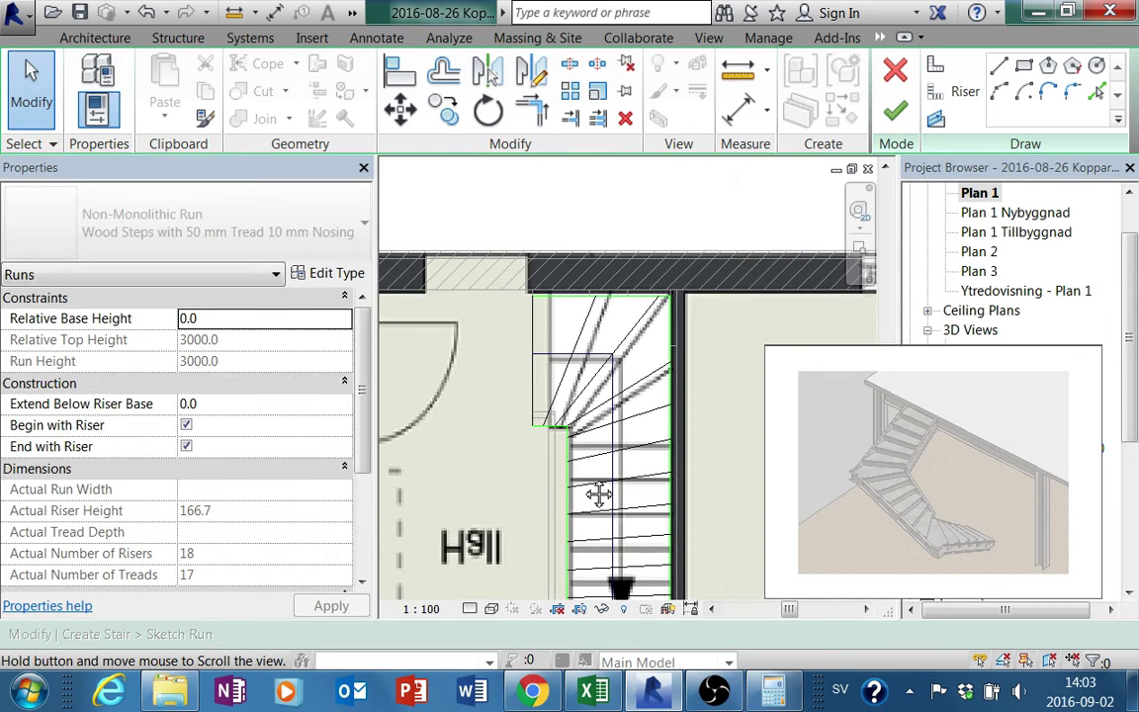
{"action": "left_click", "coordinate": [897, 112]}
Commit the winder stair in the Hall stairwell and zoom out to the whole floor plan
{"action": "scroll", "coordinate": [572, 432], "scroll_direction": "down", "scroll_amount": 2}
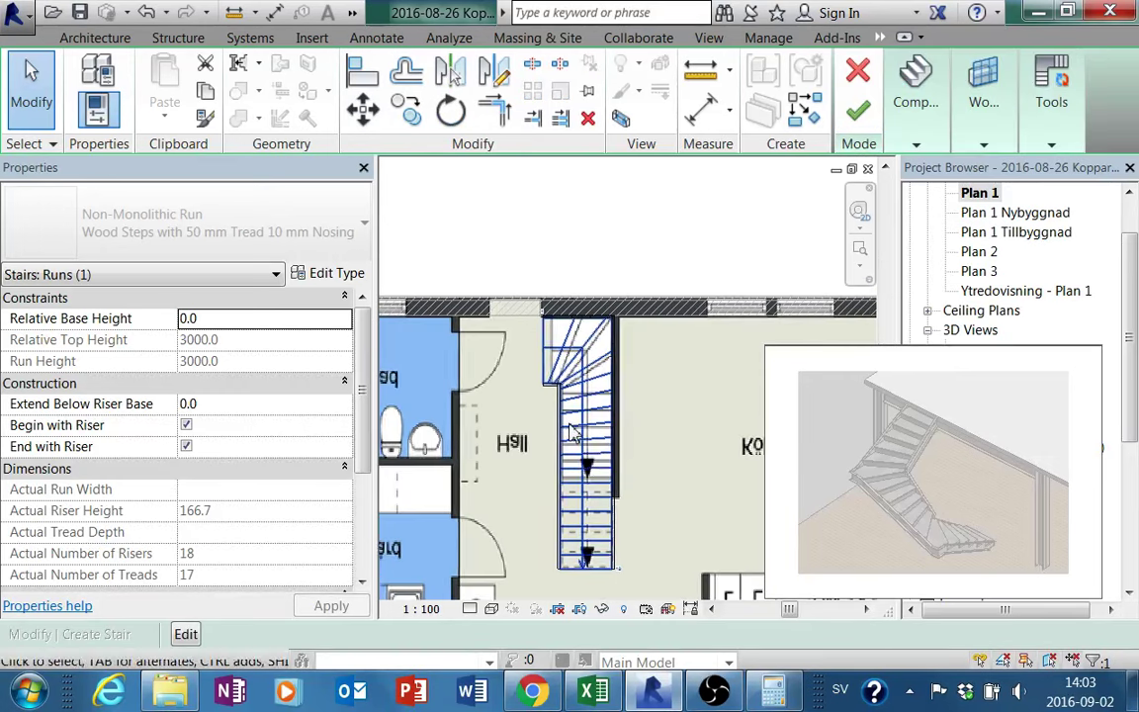
{"action": "middle_click_drag", "start_coordinate": [572, 432], "coordinate": [585, 423]}
{"action": "key", "text": "Escape"}
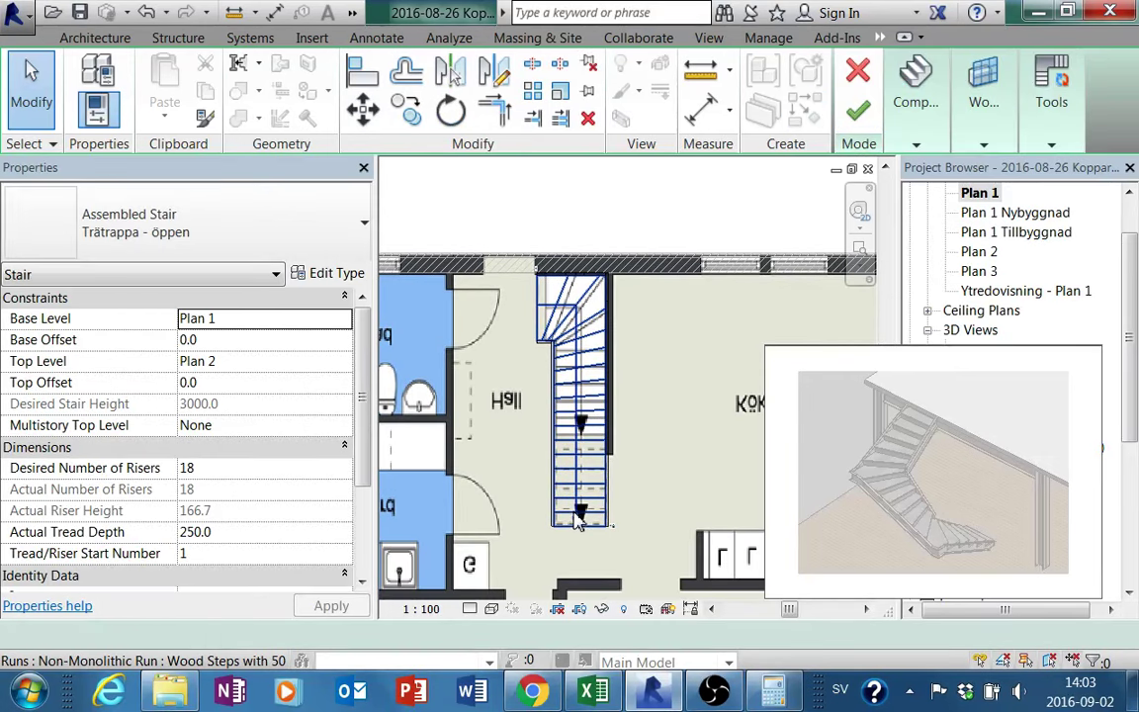
{"action": "scroll", "coordinate": [625, 540], "scroll_direction": "down", "scroll_amount": 1}
{"action": "scroll", "coordinate": [631, 534], "scroll_direction": "down", "scroll_amount": 1}
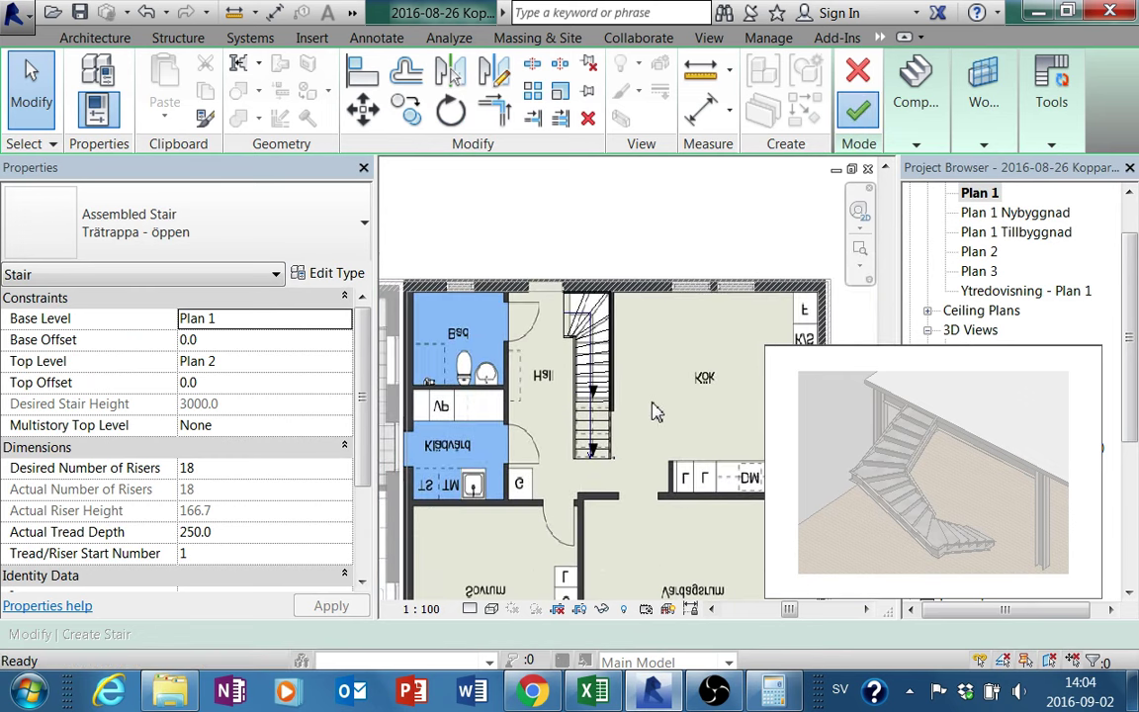
{"action": "middle_click_drag", "start_coordinate": [644, 419], "coordinate": [620, 485]}
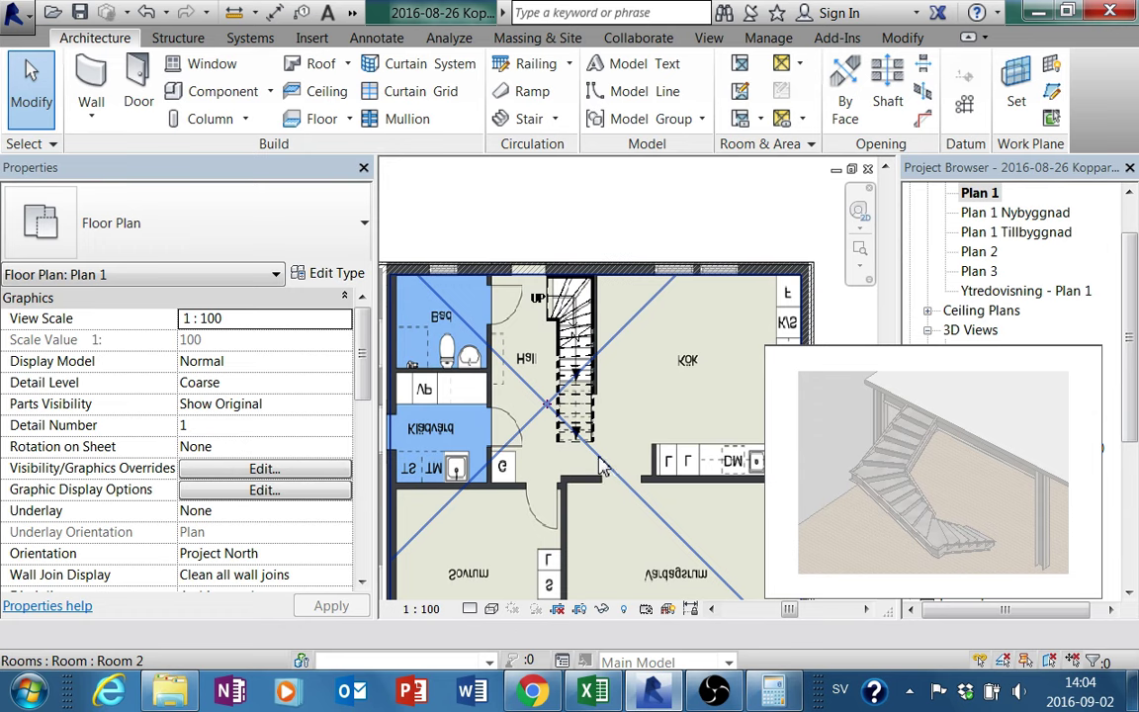
{"action": "scroll", "coordinate": [603, 470], "scroll_direction": "down", "scroll_amount": 2}
{"action": "scroll", "coordinate": [596, 469], "scroll_direction": "down", "scroll_amount": 1}
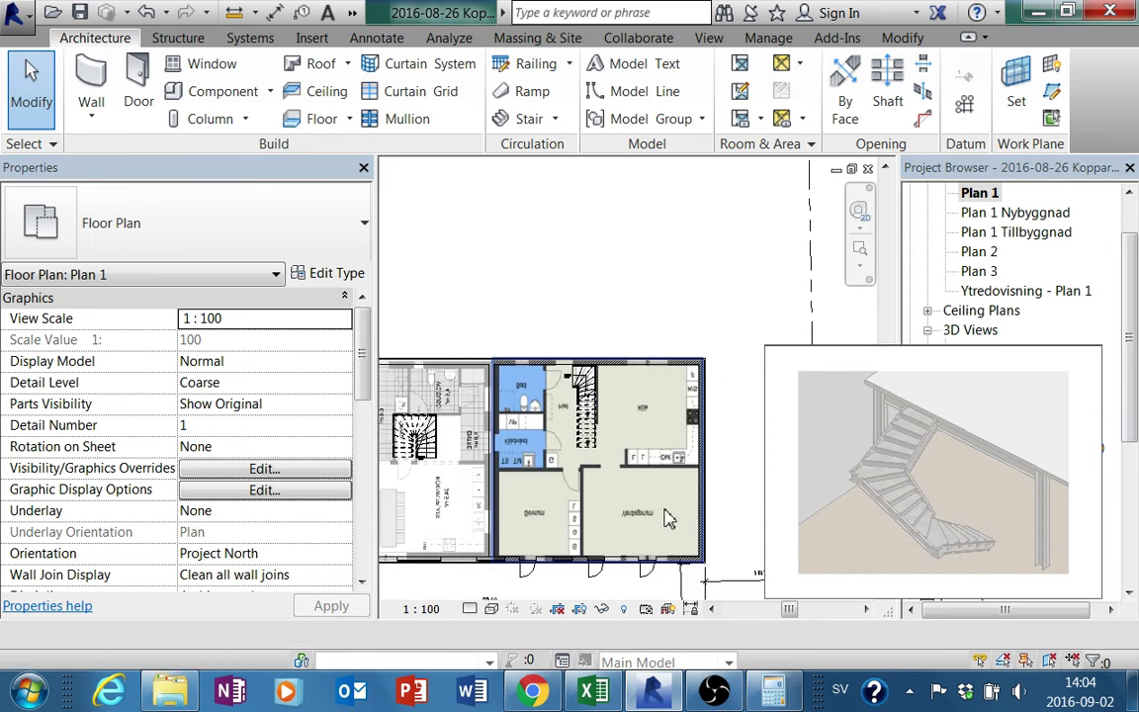
{"action": "middle_click_drag", "start_coordinate": [637, 439], "coordinate": [589, 454]}
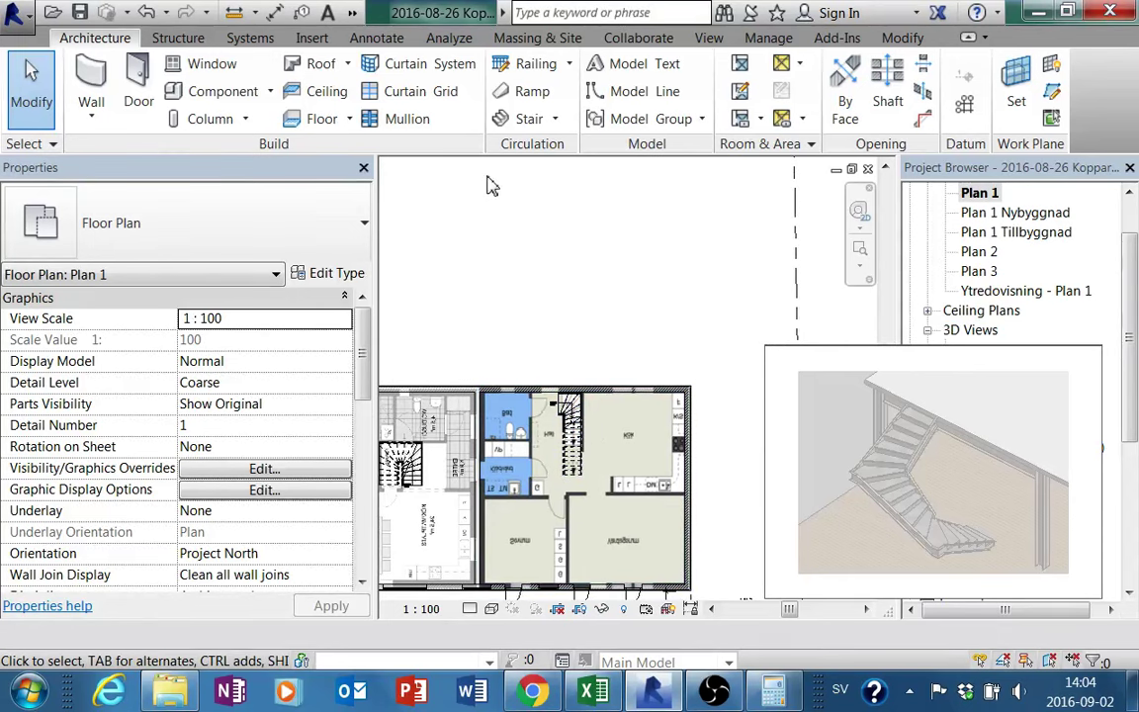
Start a new stair and draw a straight 18-riser run above the plan
{"action": "left_click", "coordinate": [524, 123]}
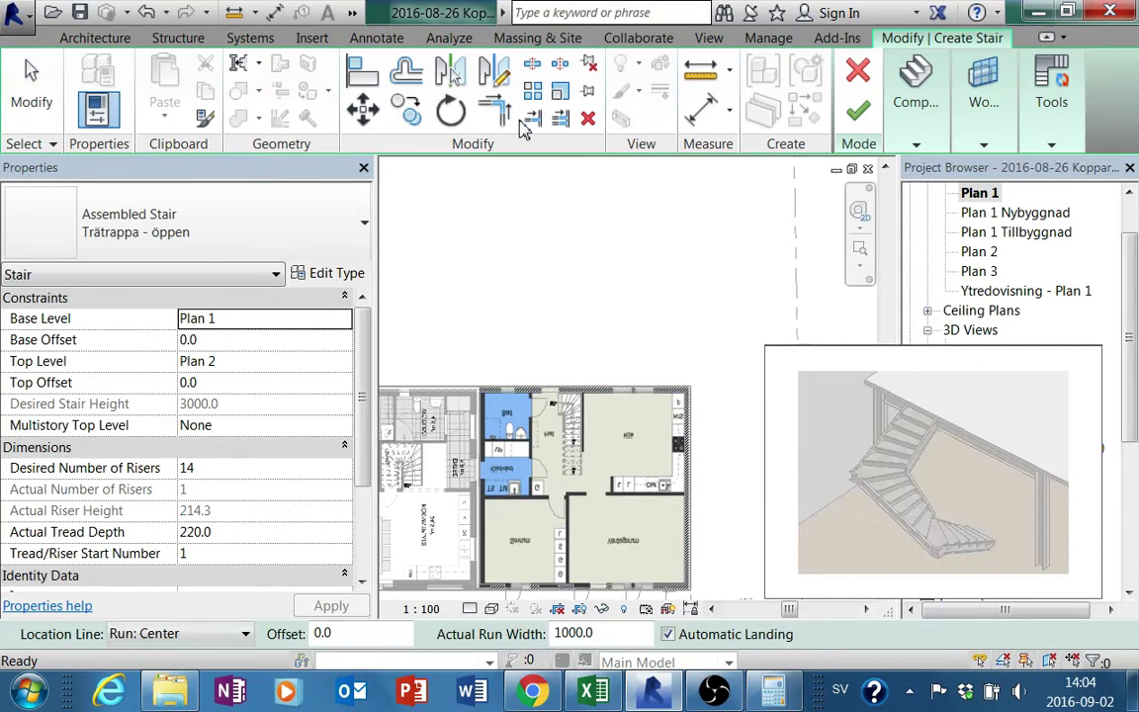
{"action": "left_click", "coordinate": [915, 102]}
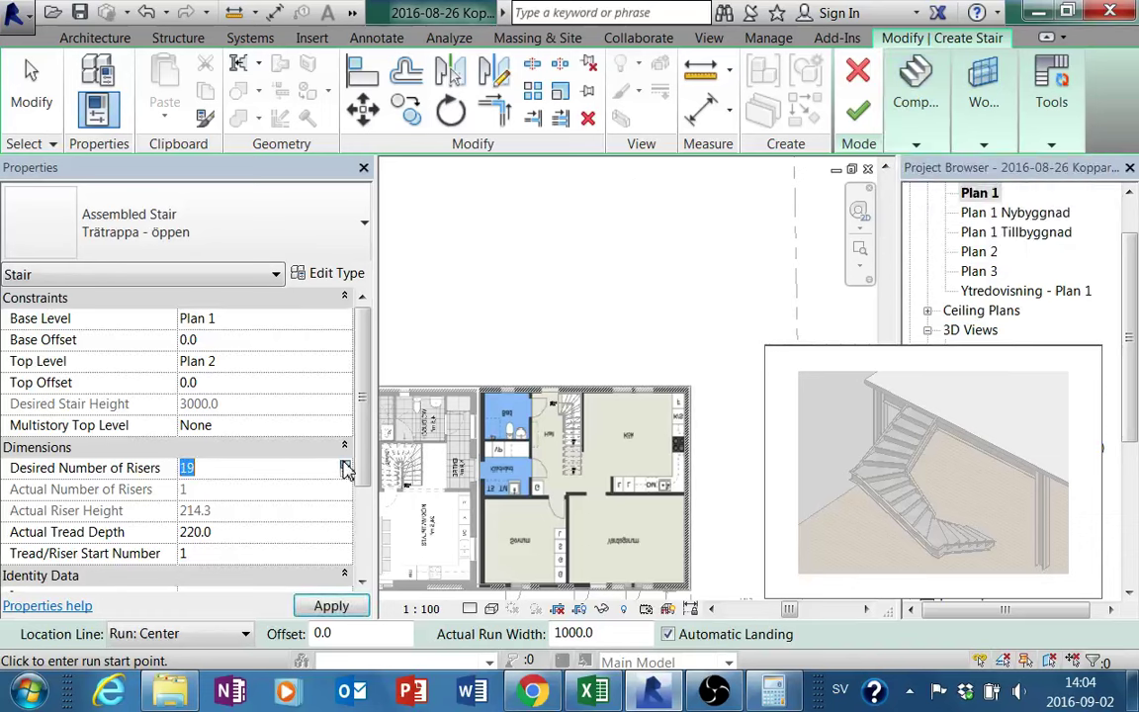
{"action": "middle_click_drag", "start_coordinate": [511, 334], "coordinate": [534, 311]}
{"action": "type", "text": "250"}
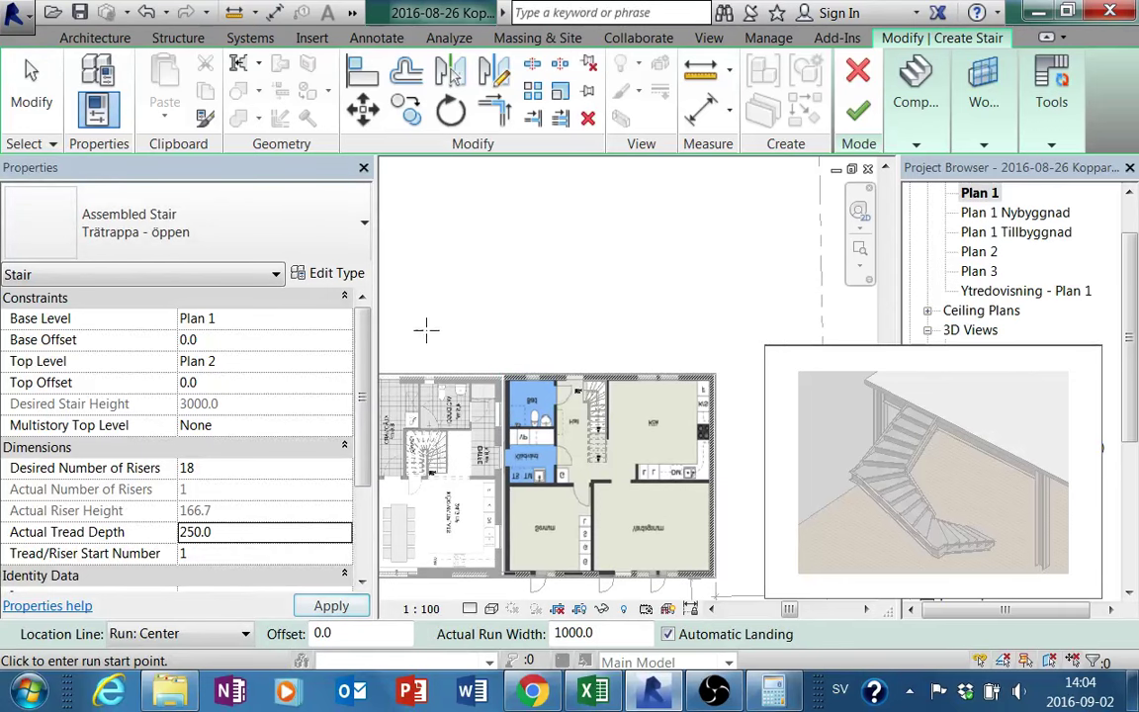
{"action": "left_click", "coordinate": [546, 202]}
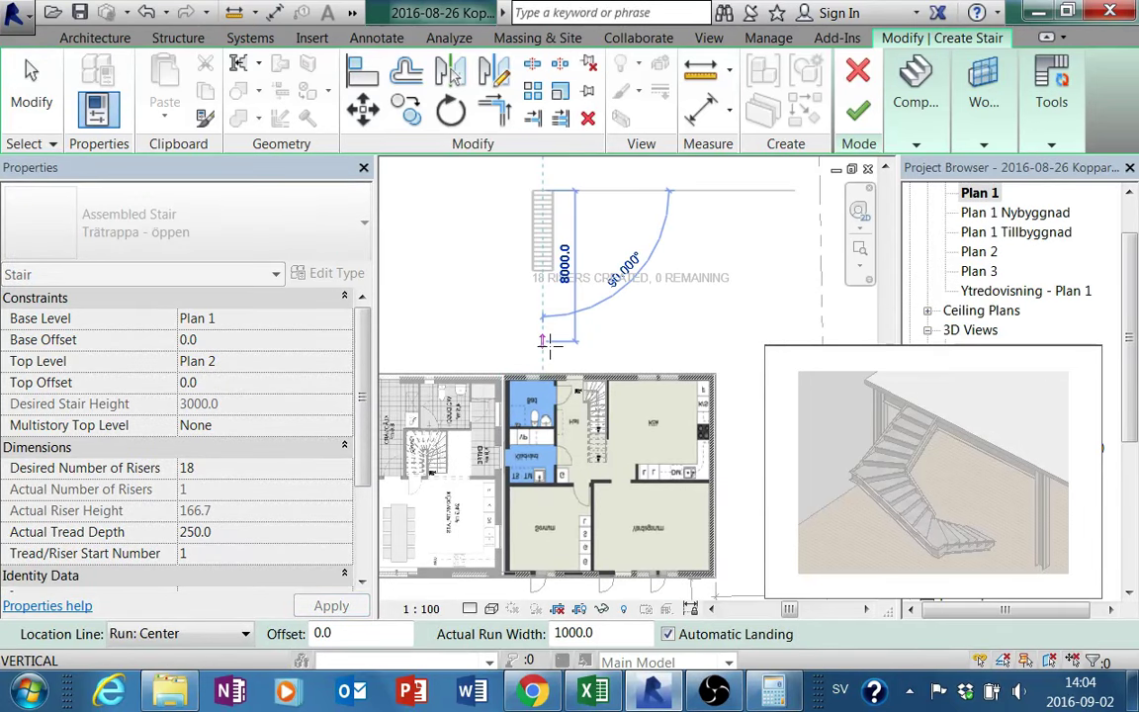
{"action": "left_click", "coordinate": [543, 341]}
{"action": "mouse_move", "coordinate": [554, 338]}
{"action": "middle_mouse_down"}
{"action": "mouse_move", "coordinate": [564, 373]}
{"action": "mouse_move", "coordinate": [597, 358]}
{"action": "mouse_move", "coordinate": [591, 365]}
{"action": "middle_mouse_up"}
Select the new run and convert it to a sketch-based custom run
{"action": "left_click", "coordinate": [590, 362]}
{"action": "mouse_move", "coordinate": [1051, 102]}
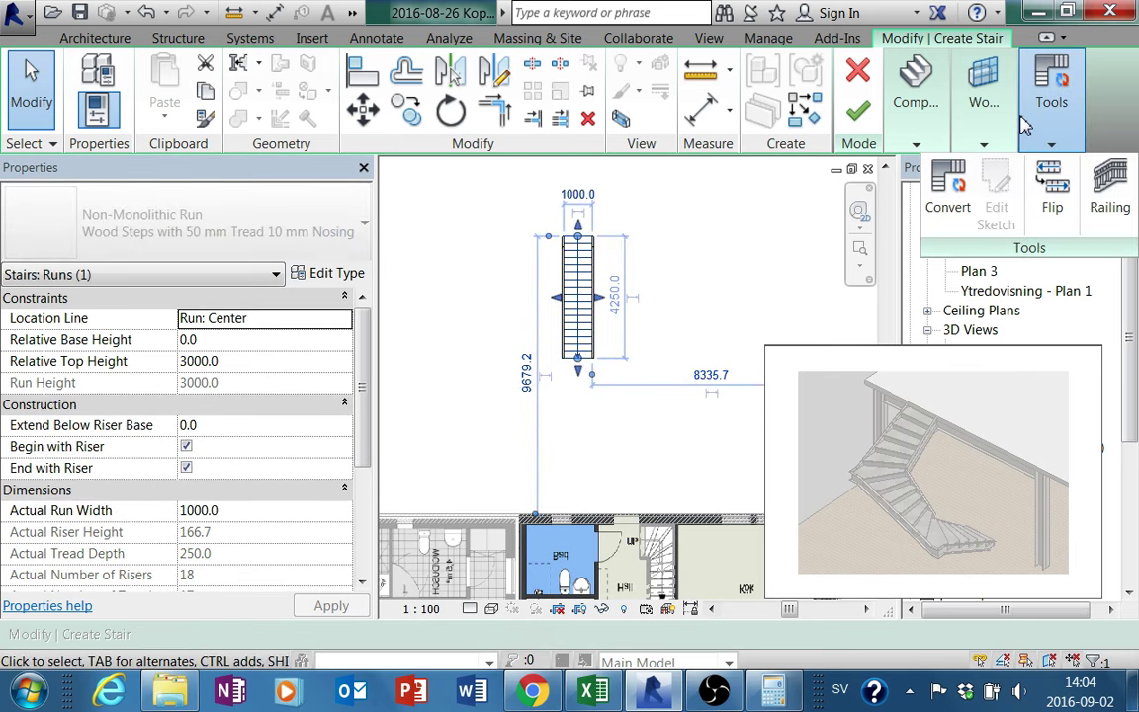
{"action": "left_click", "coordinate": [950, 193]}
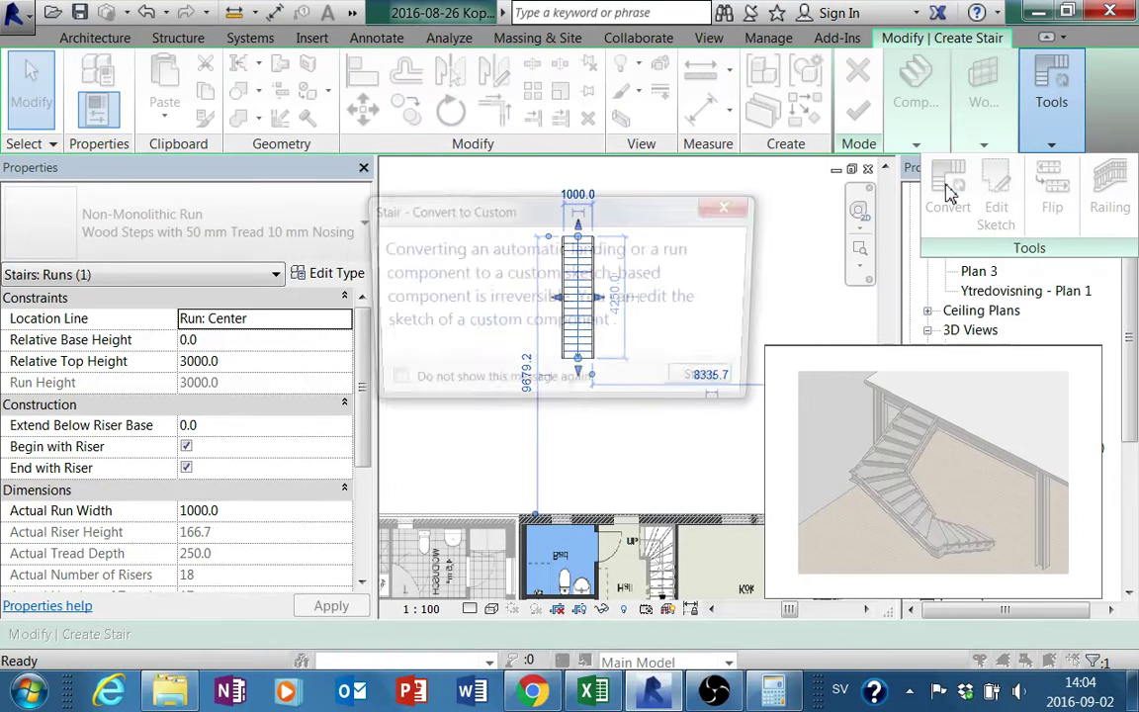
{"action": "left_click", "coordinate": [723, 391]}
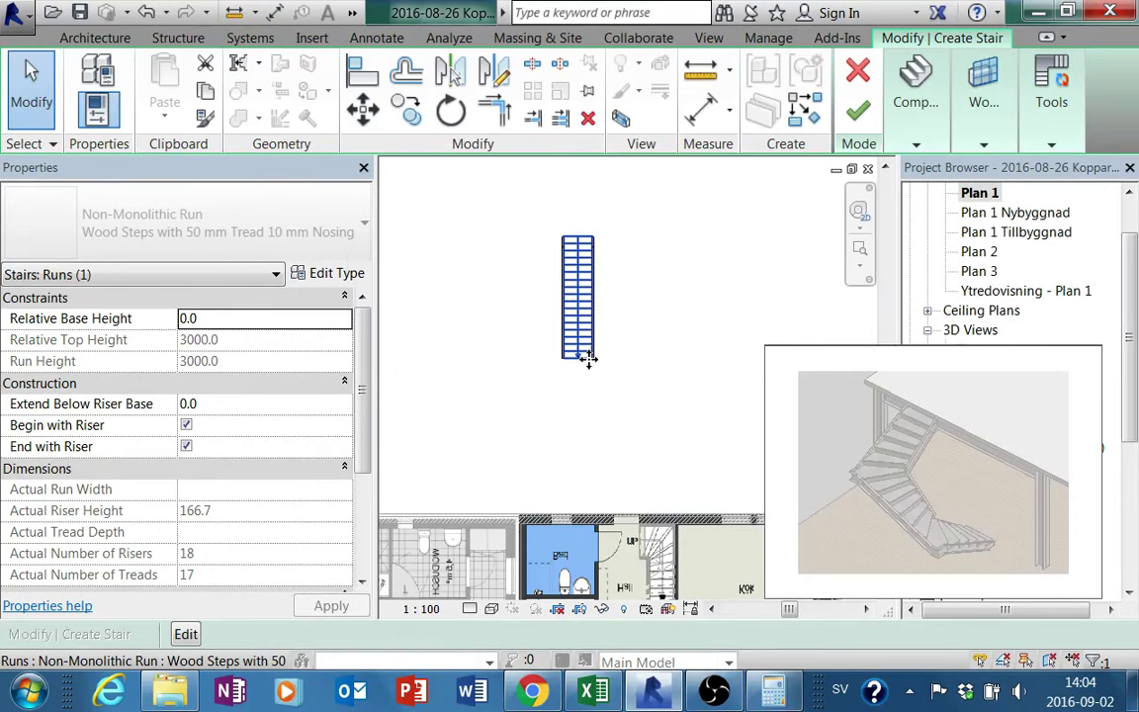
{"action": "left_click", "coordinate": [1051, 89]}
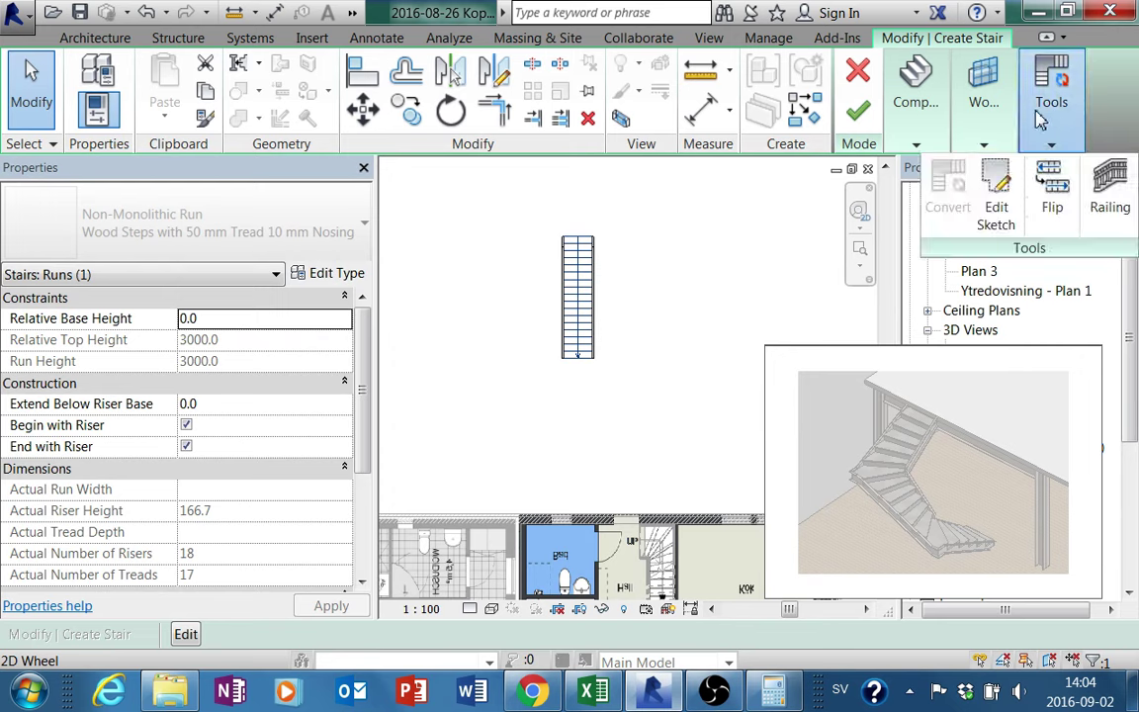
Open the new run's sketch and remove its right boundary line
{"action": "left_click", "coordinate": [992, 184]}
{"action": "middle_click_drag", "start_coordinate": [615, 382], "coordinate": [618, 389]}
{"action": "scroll", "coordinate": [569, 372], "scroll_direction": "up", "scroll_amount": 1}
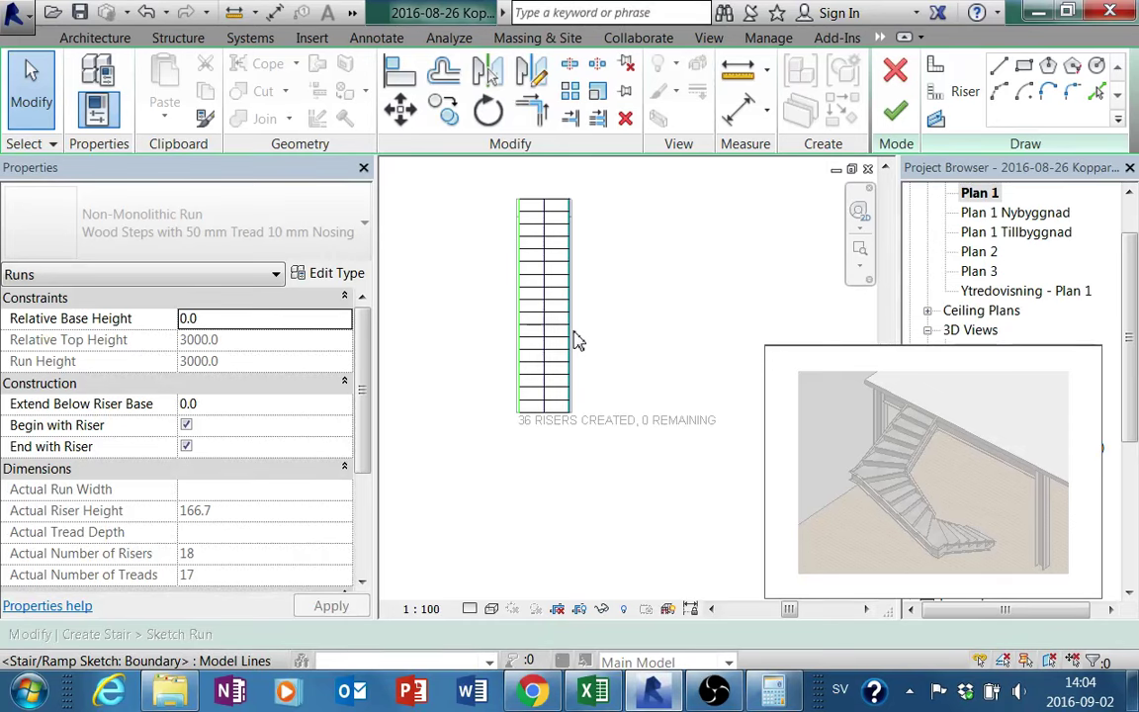
{"action": "left_click", "coordinate": [572, 336]}
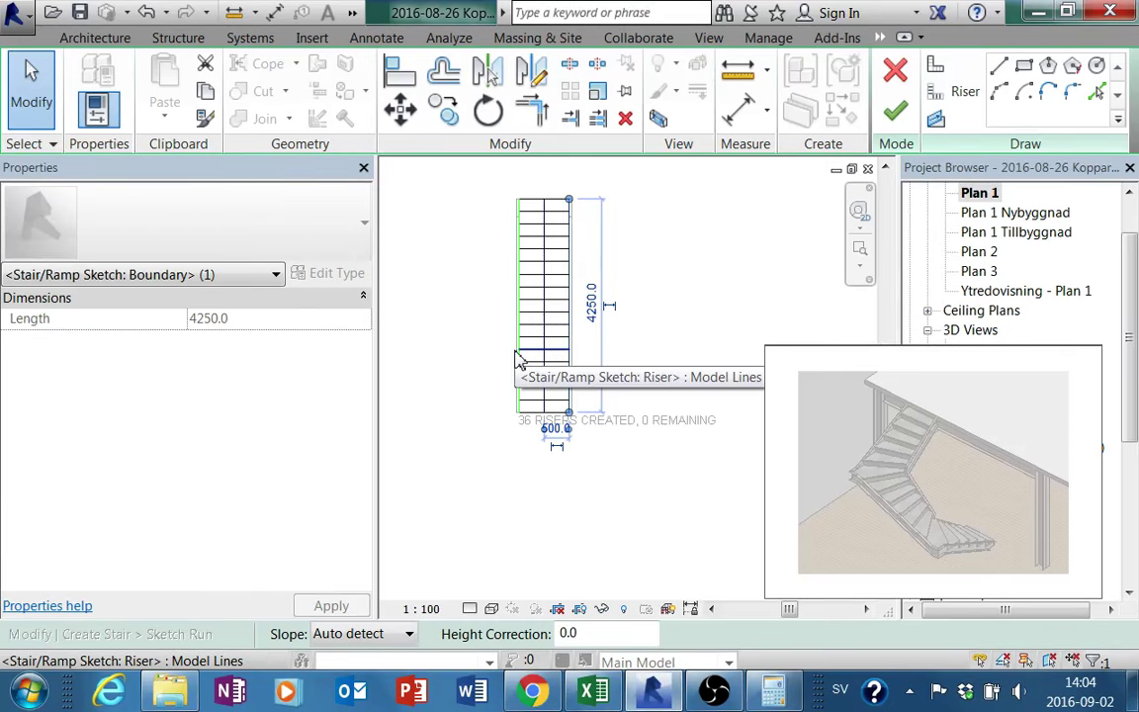
{"action": "key", "text": "Escape"}
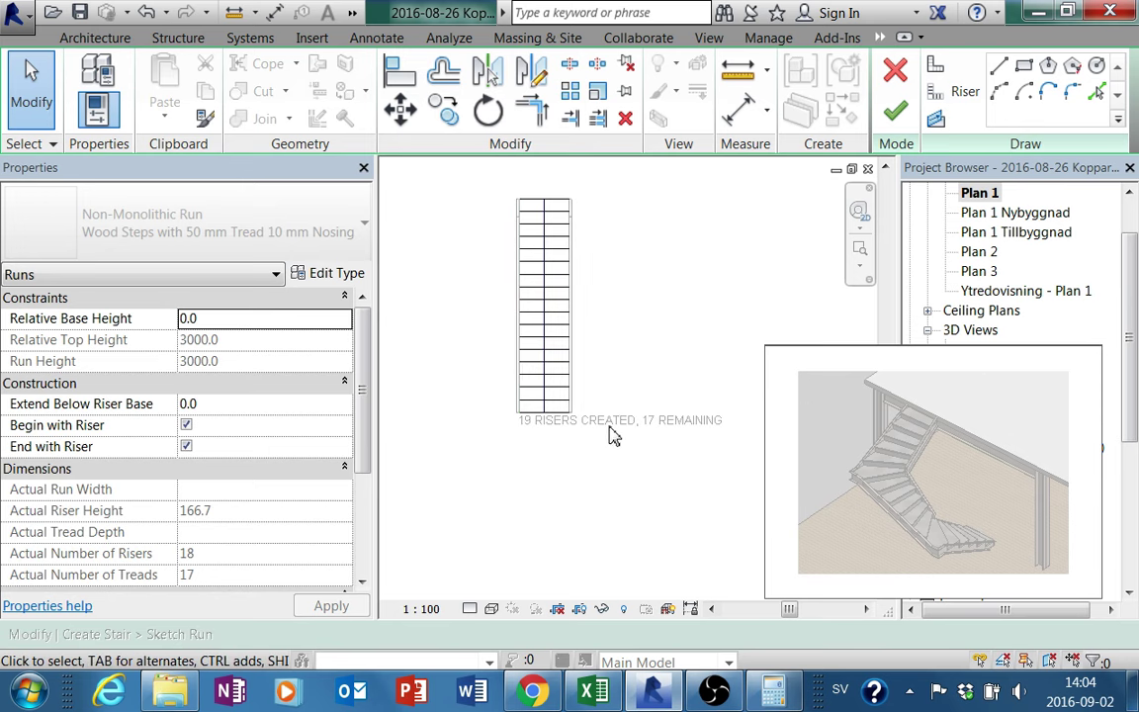
{"action": "left_click", "coordinate": [937, 70]}
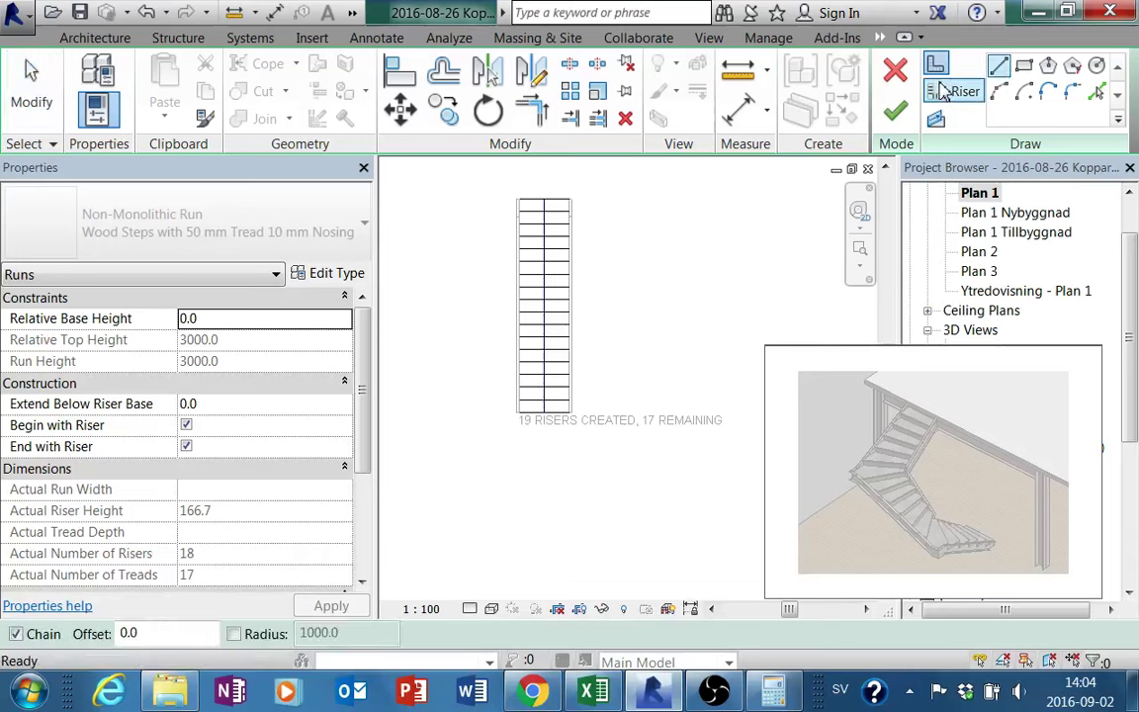
Draw a curved boundary arc from the top to the bottom of the run
{"action": "left_click", "coordinate": [999, 92]}
{"action": "left_click", "coordinate": [653, 199]}
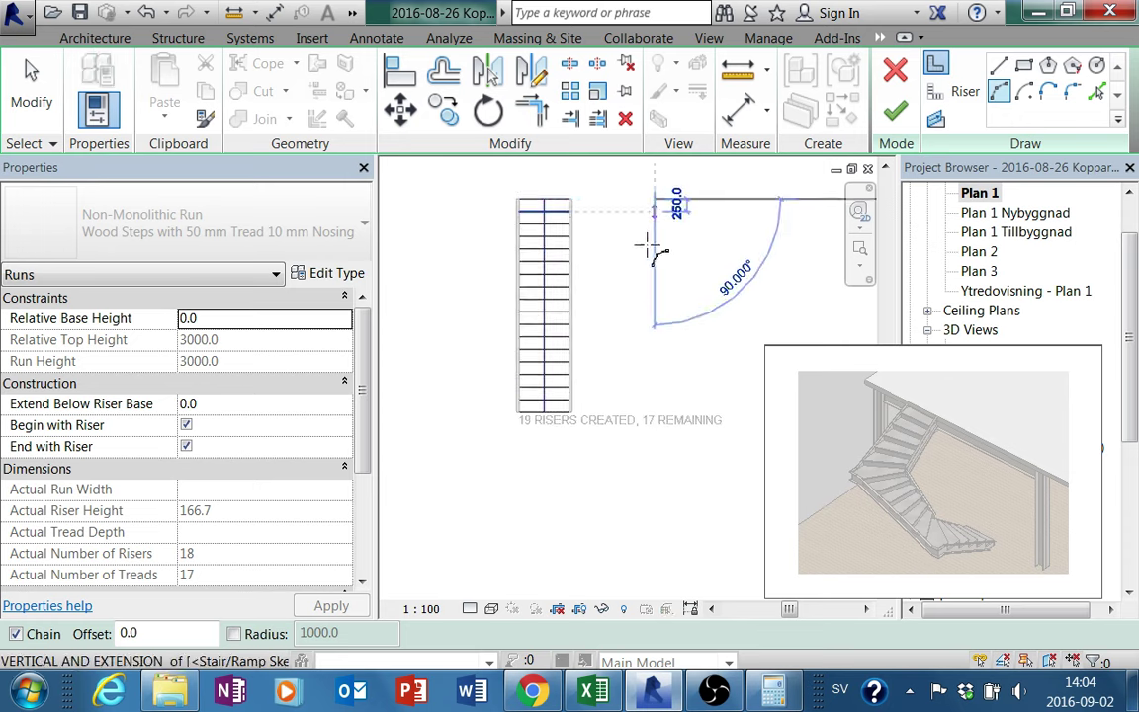
{"action": "left_click", "coordinate": [654, 413]}
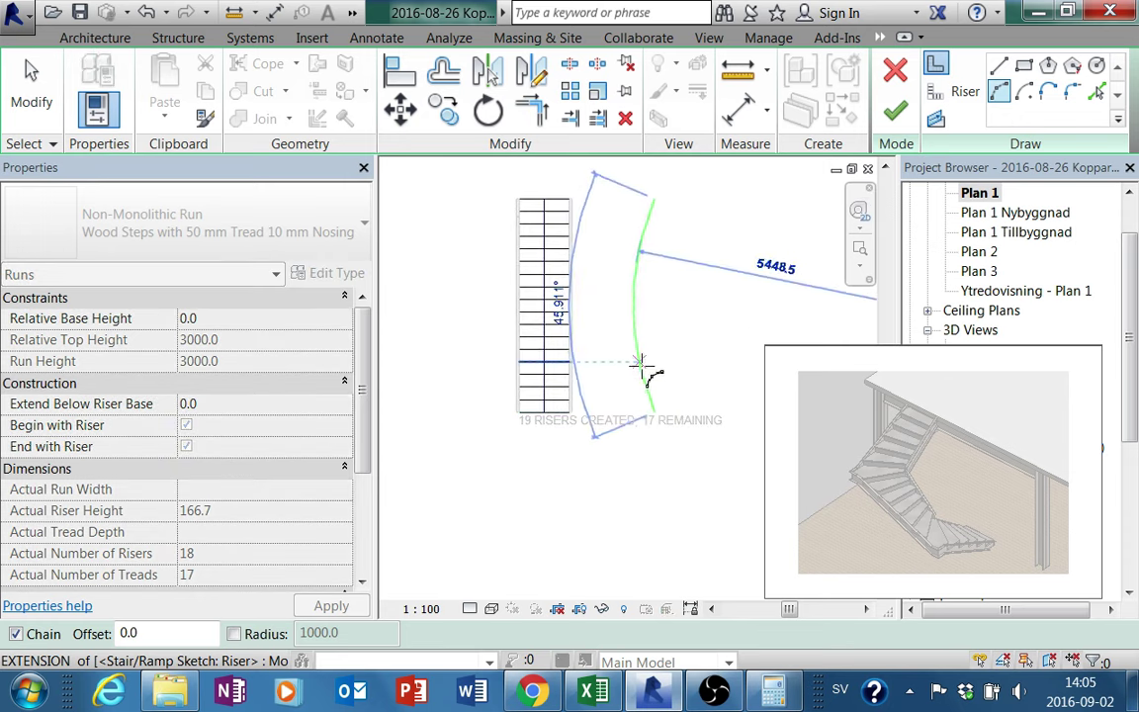
{"action": "scroll", "coordinate": [623, 340], "scroll_direction": "up", "scroll_amount": 2}
{"action": "left_click", "coordinate": [621, 326]}
{"action": "key", "text": "Escape"}
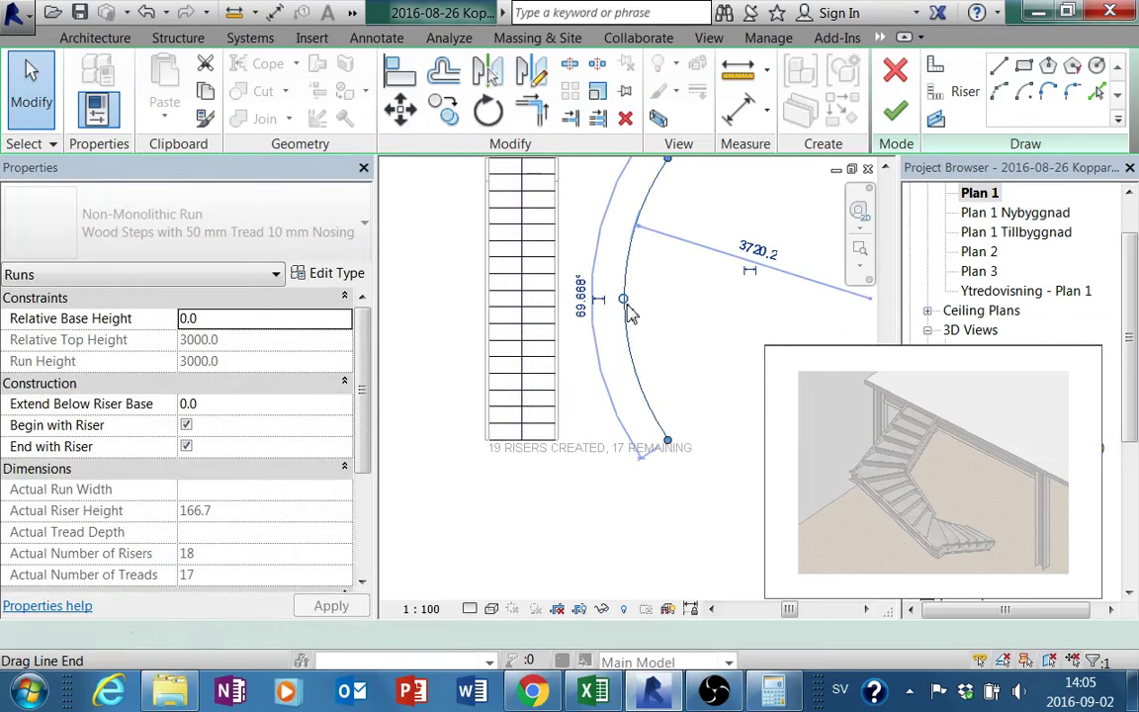
Move the curved arc so it sits right beside the run
{"action": "left_click", "coordinate": [623, 318]}
{"action": "left_click_drag", "start_coordinate": [623, 318], "coordinate": [543, 330]}
{"action": "left_click", "coordinate": [600, 436]}
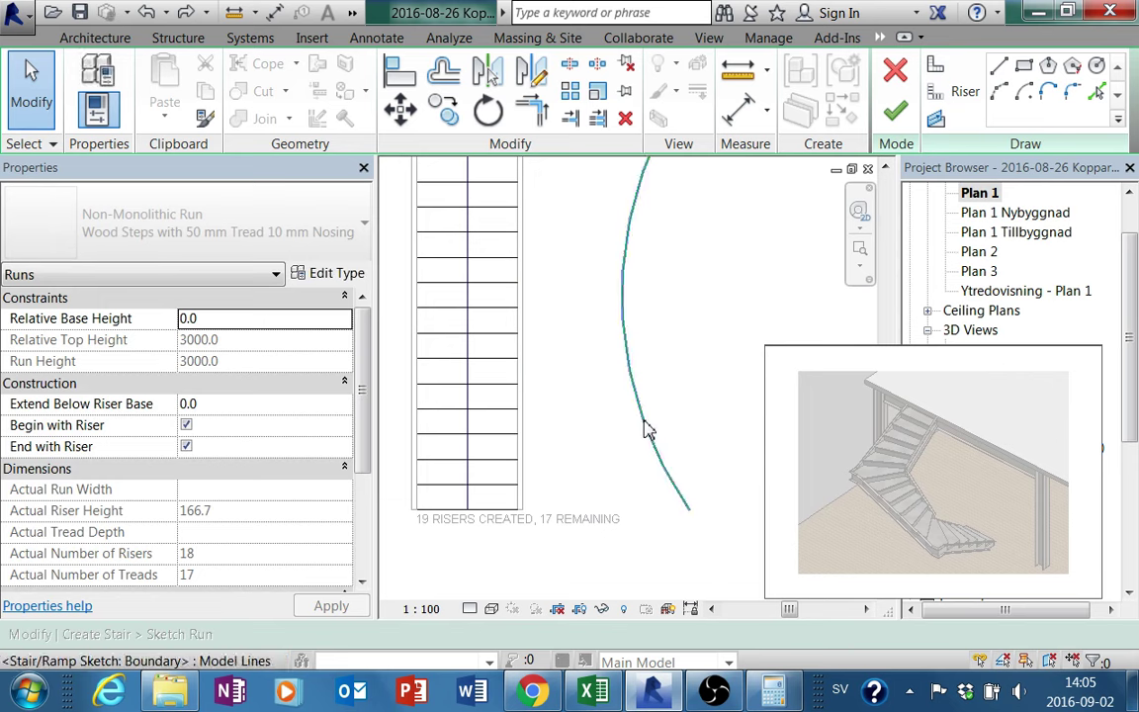
{"action": "left_click", "coordinate": [648, 432]}
{"action": "key", "text": "m"}
{"action": "key", "text": "v"}
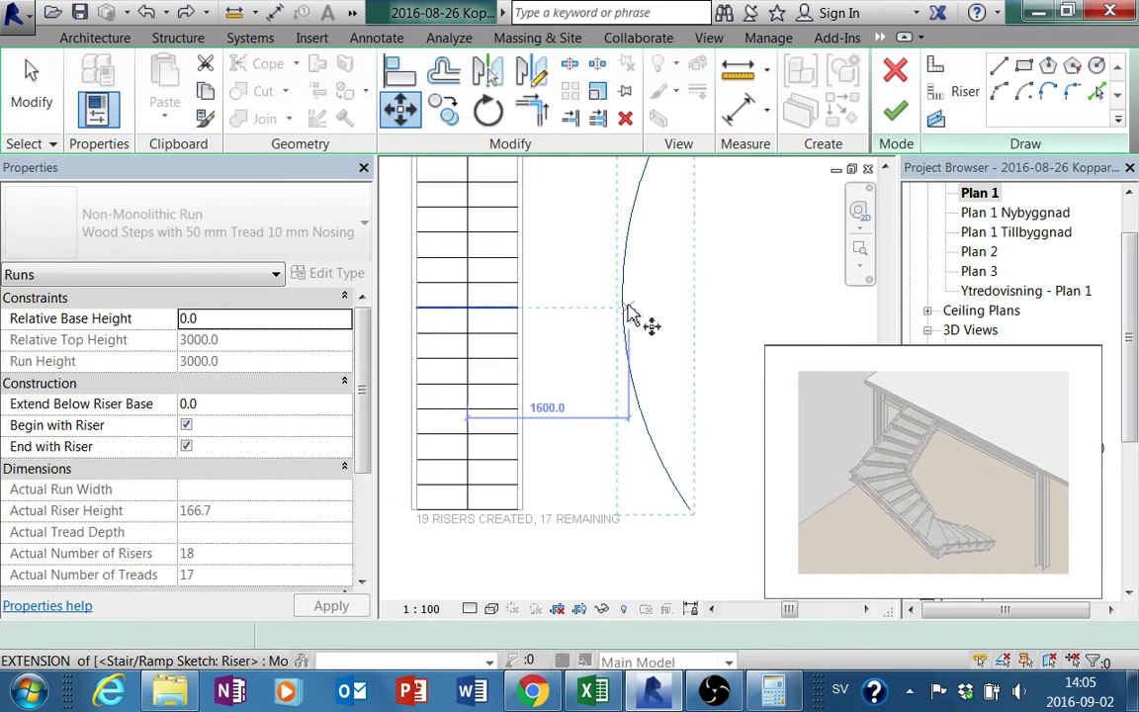
{"action": "left_click", "coordinate": [622, 306]}
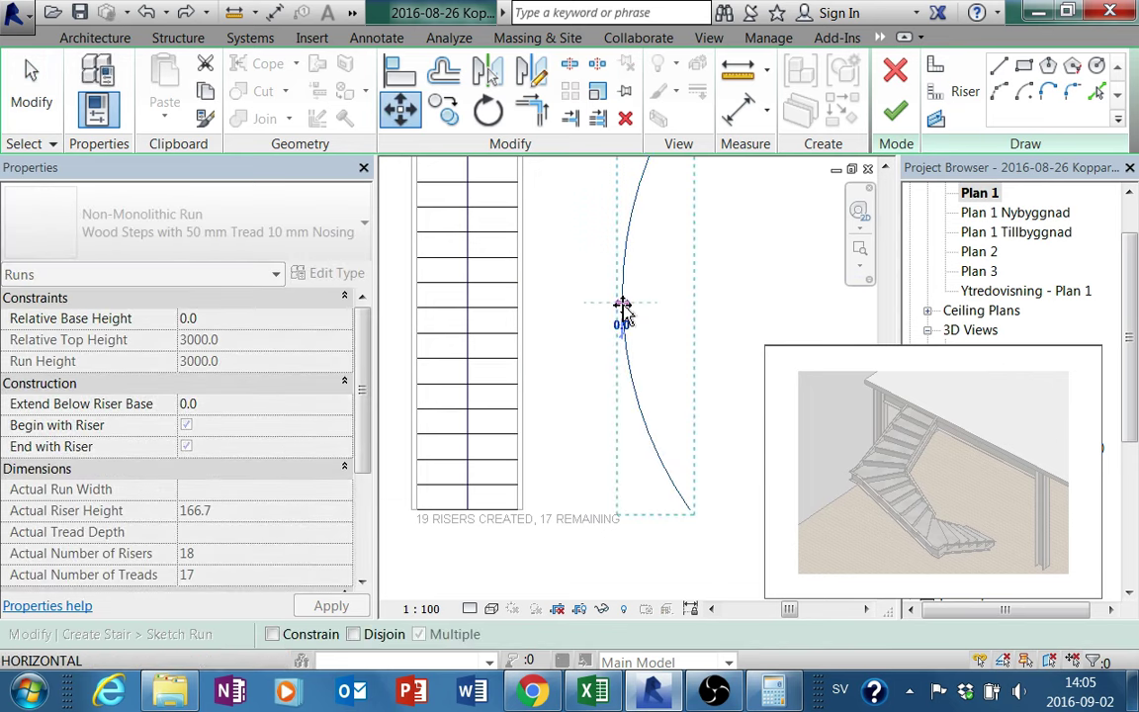
{"action": "left_click", "coordinate": [541, 311]}
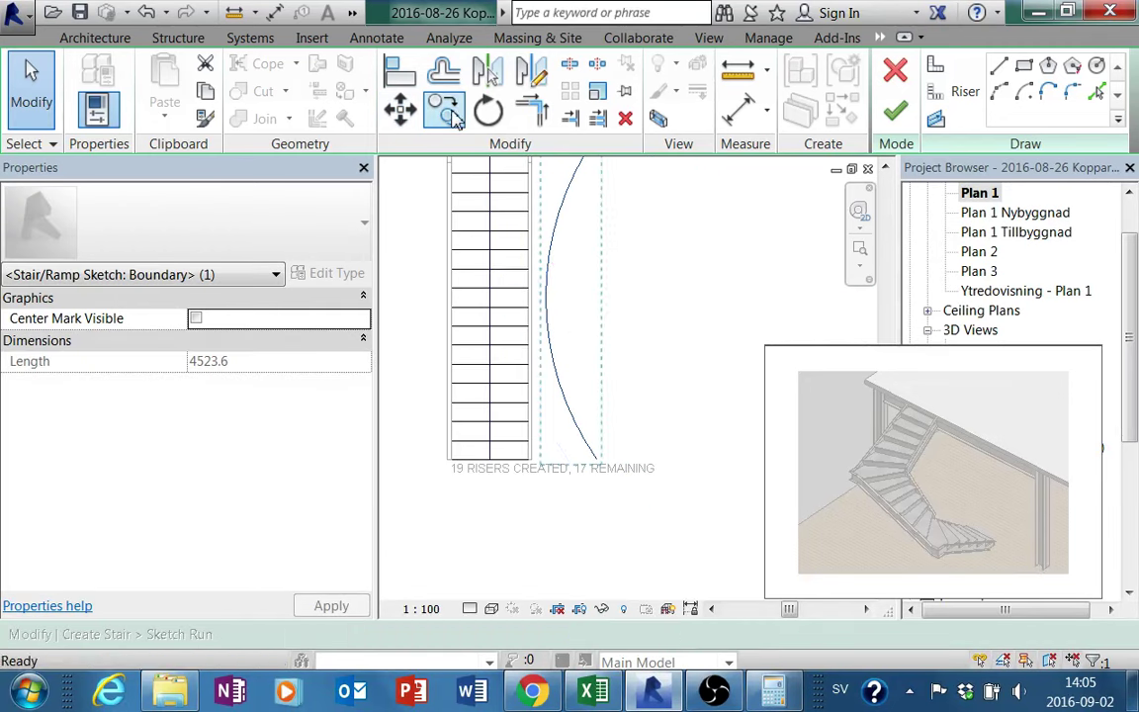
Copy the arc from its endpoint to the run's left side
{"action": "left_click", "coordinate": [445, 108]}
{"action": "left_click", "coordinate": [598, 463]}
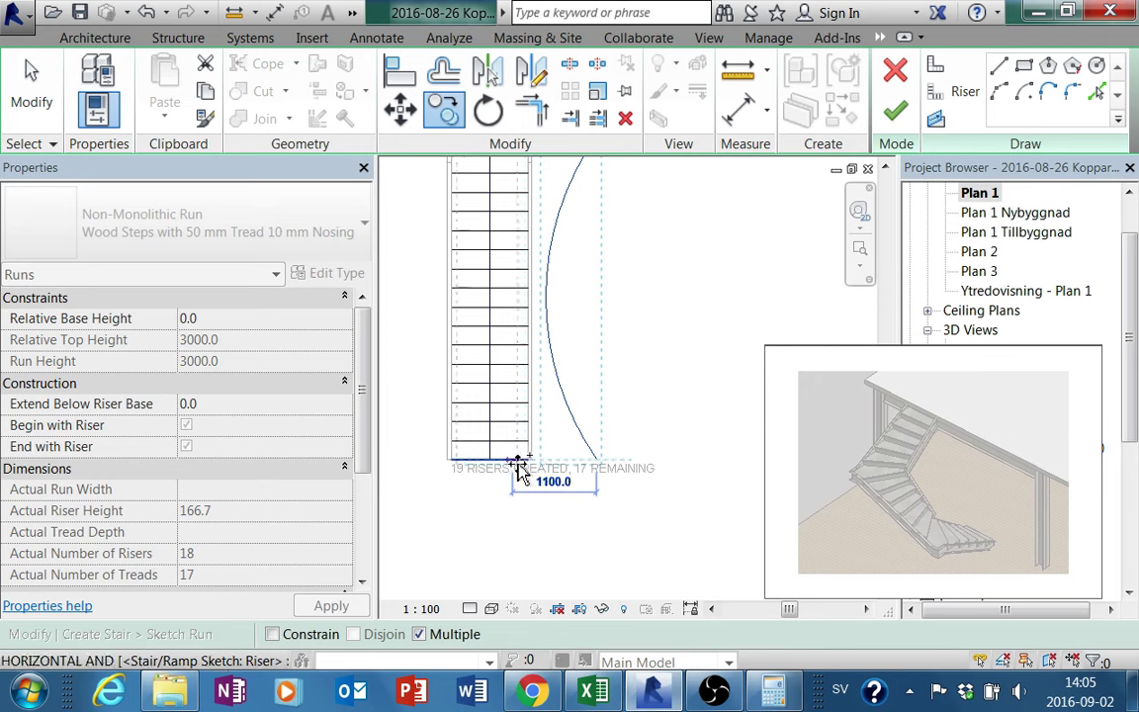
{"action": "left_click", "coordinate": [445, 465]}
{"action": "key", "text": "Escape"}
{"action": "scroll", "coordinate": [539, 474], "scroll_direction": "down", "scroll_amount": 2}
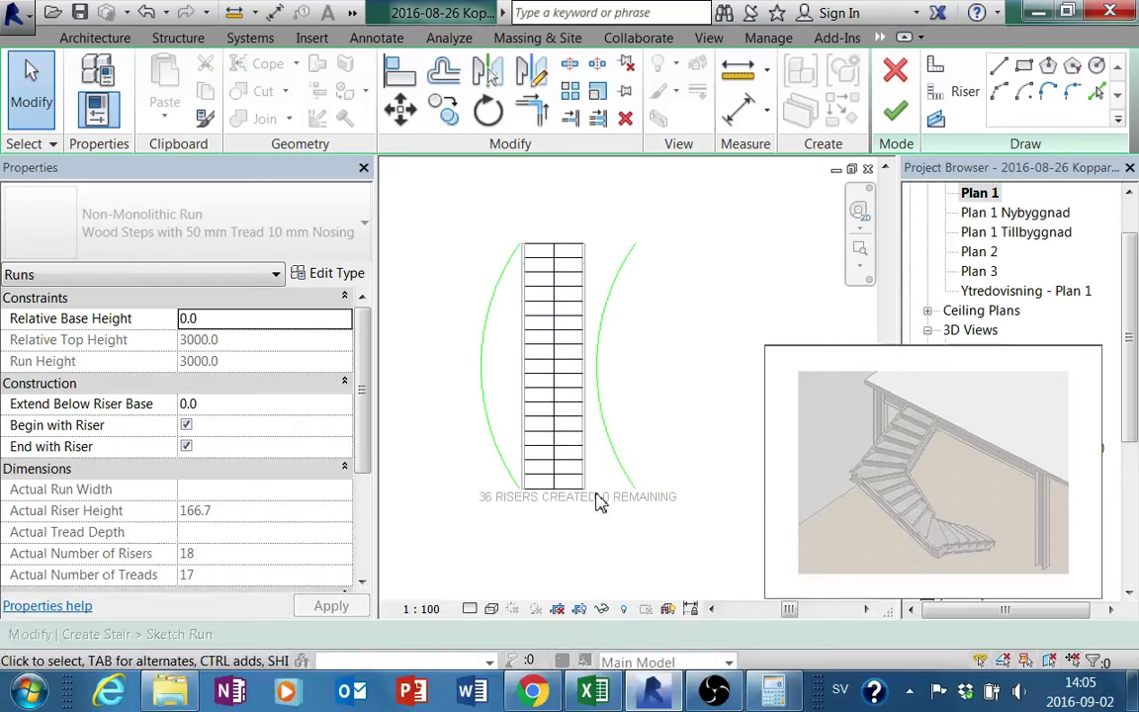
Extend the risers to the left arc and the right arc, then finish the run sketch
{"action": "left_click", "coordinate": [598, 118]}
{"action": "left_click", "coordinate": [484, 396]}
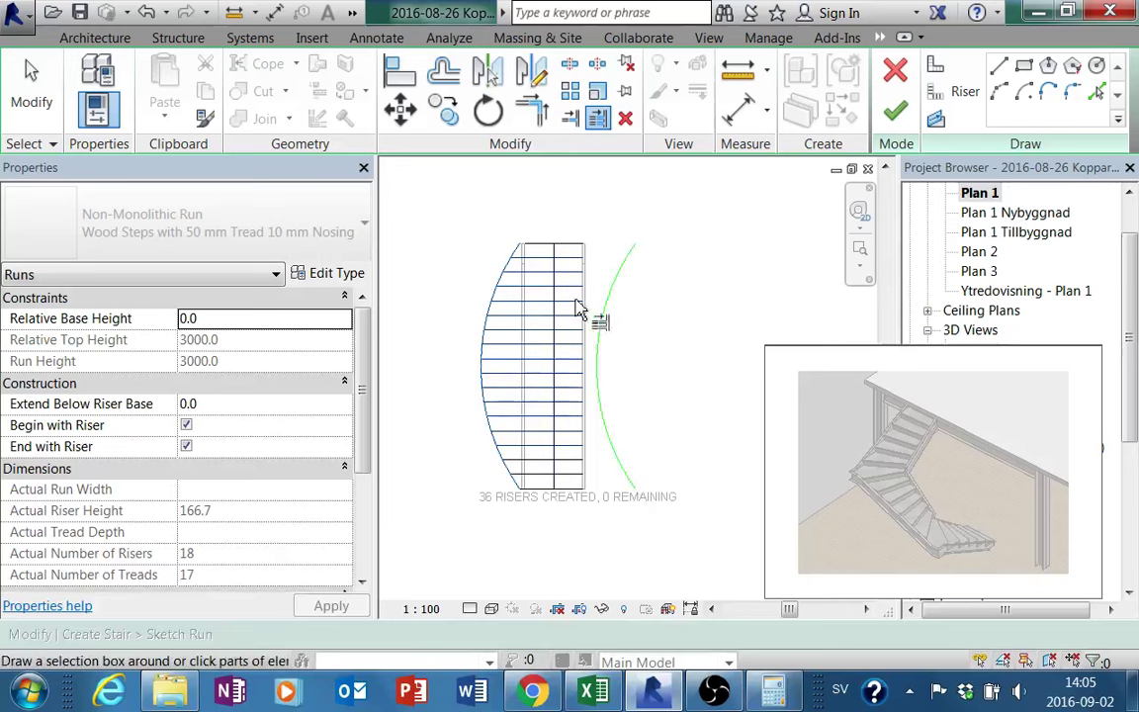
{"action": "left_click", "coordinate": [611, 294]}
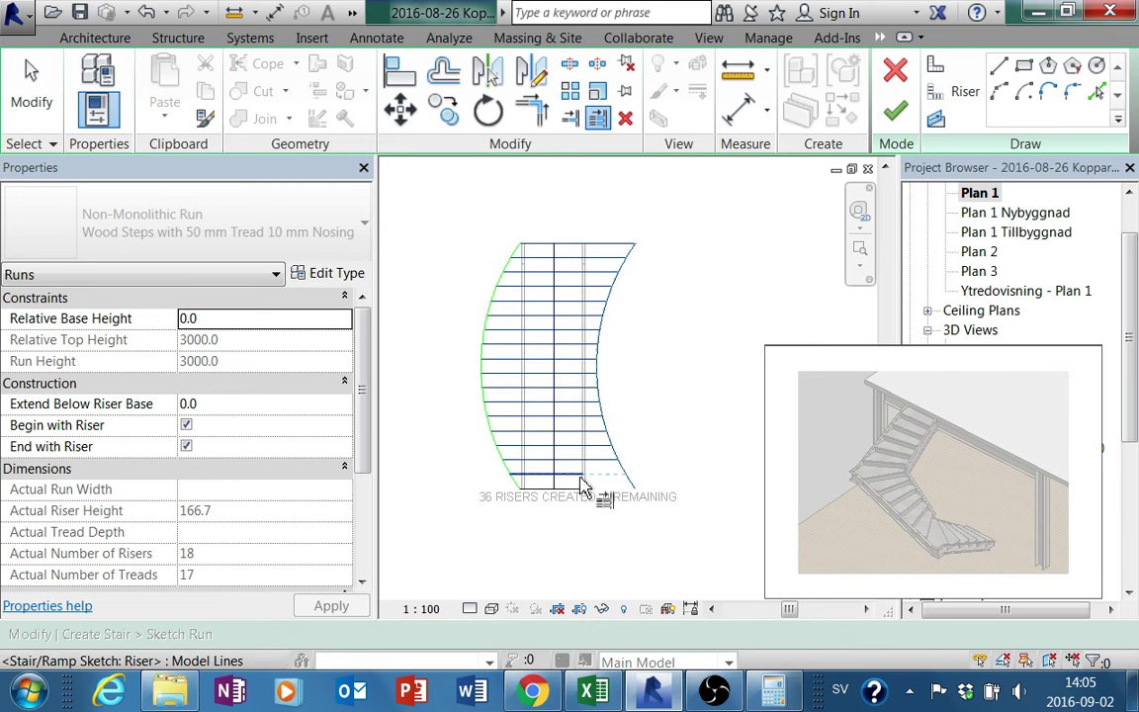
{"action": "left_click", "coordinate": [895, 116]}
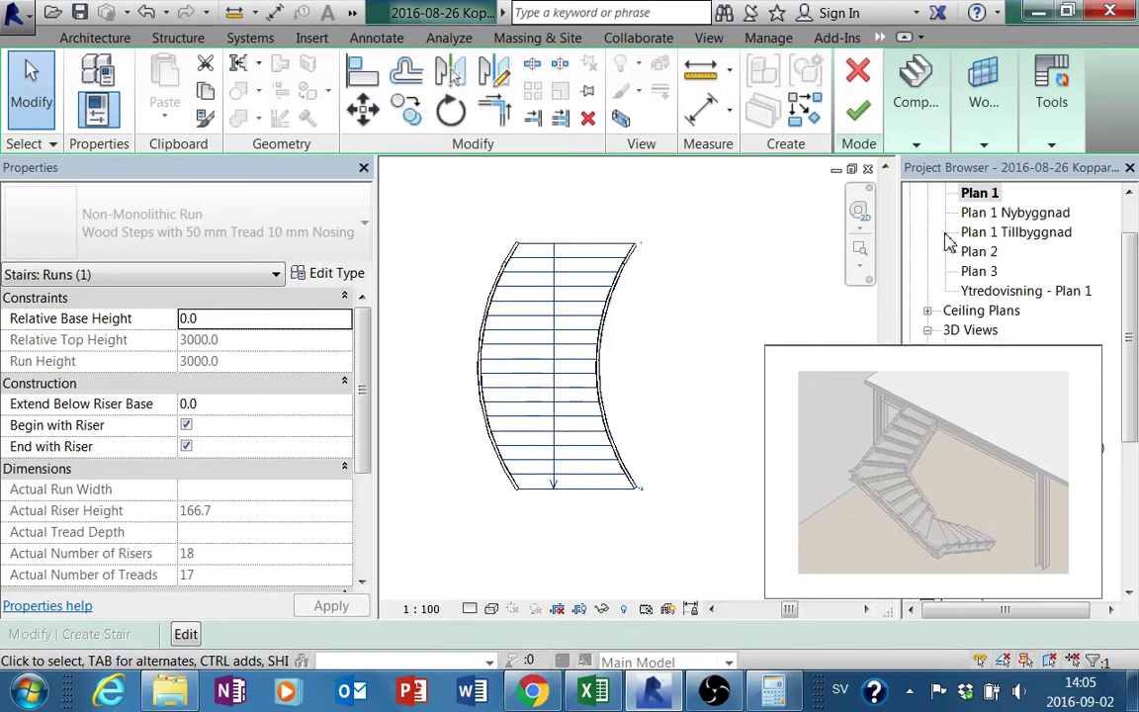
Finish the stair and close the Plan 1 and Plan 1 Tillbyggnad views
{"action": "left_click", "coordinate": [858, 112]}
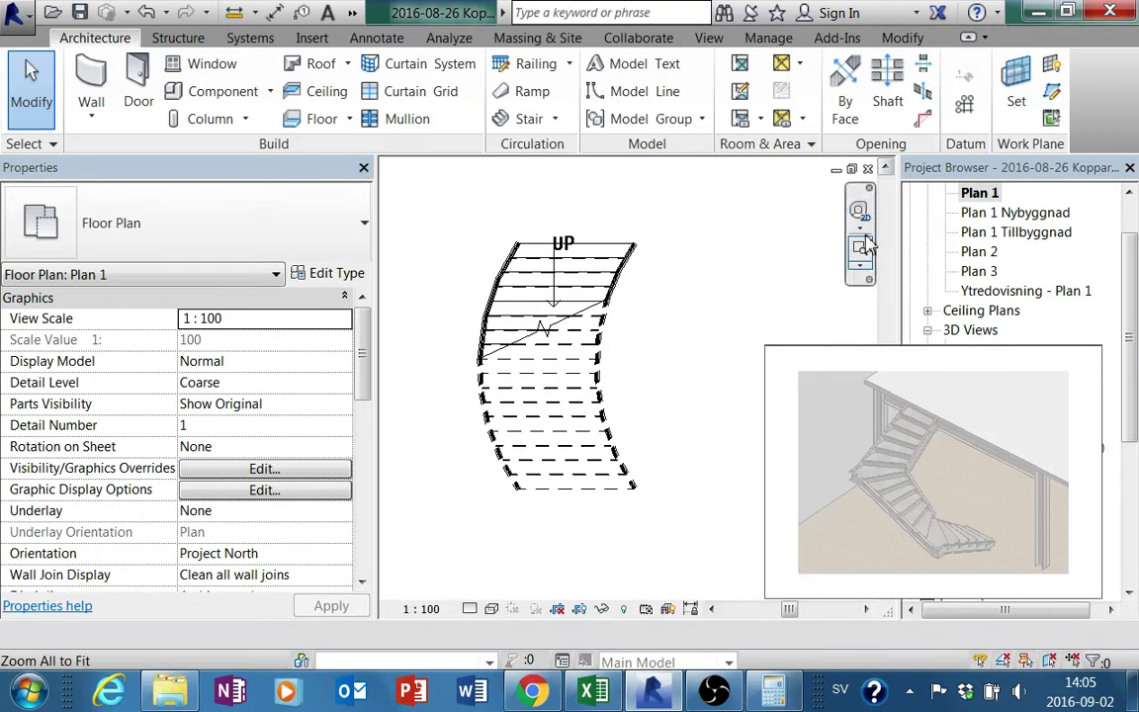
{"action": "left_click", "coordinate": [867, 171]}
{"action": "left_click", "coordinate": [867, 172]}
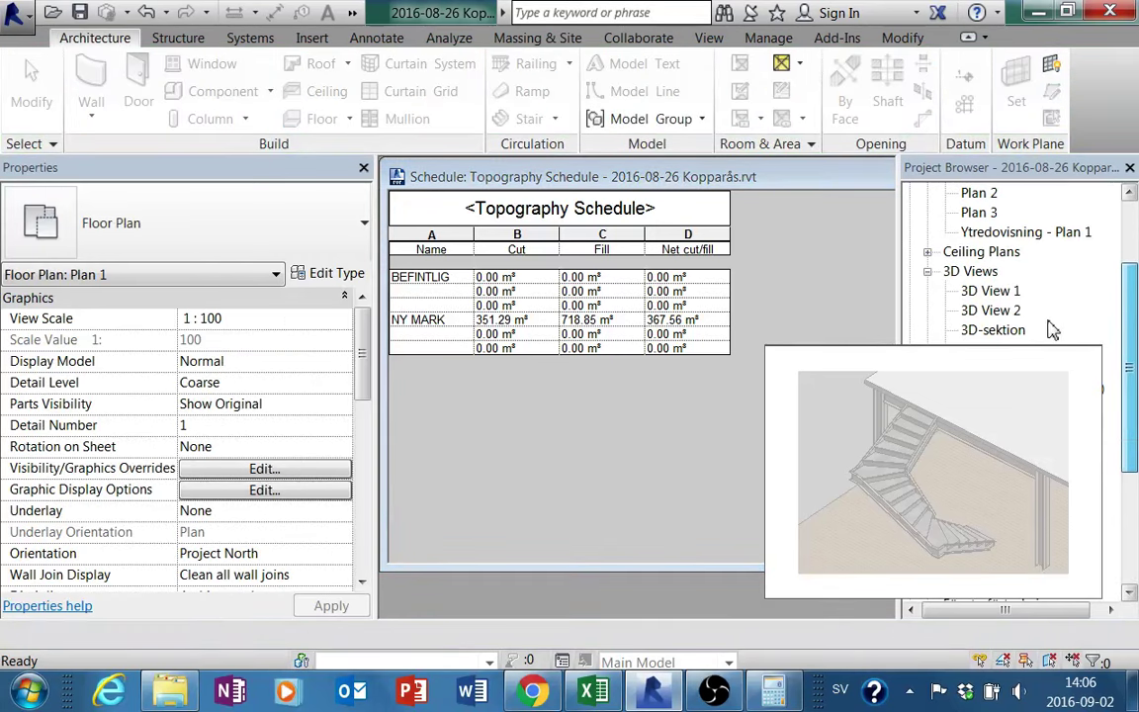
Open the 3D-sektion view, orbit around the building, and select the curved stair
{"action": "left_click_drag", "start_coordinate": [1132, 281], "coordinate": [1120, 293]}
{"action": "double_click", "coordinate": [993, 310]}
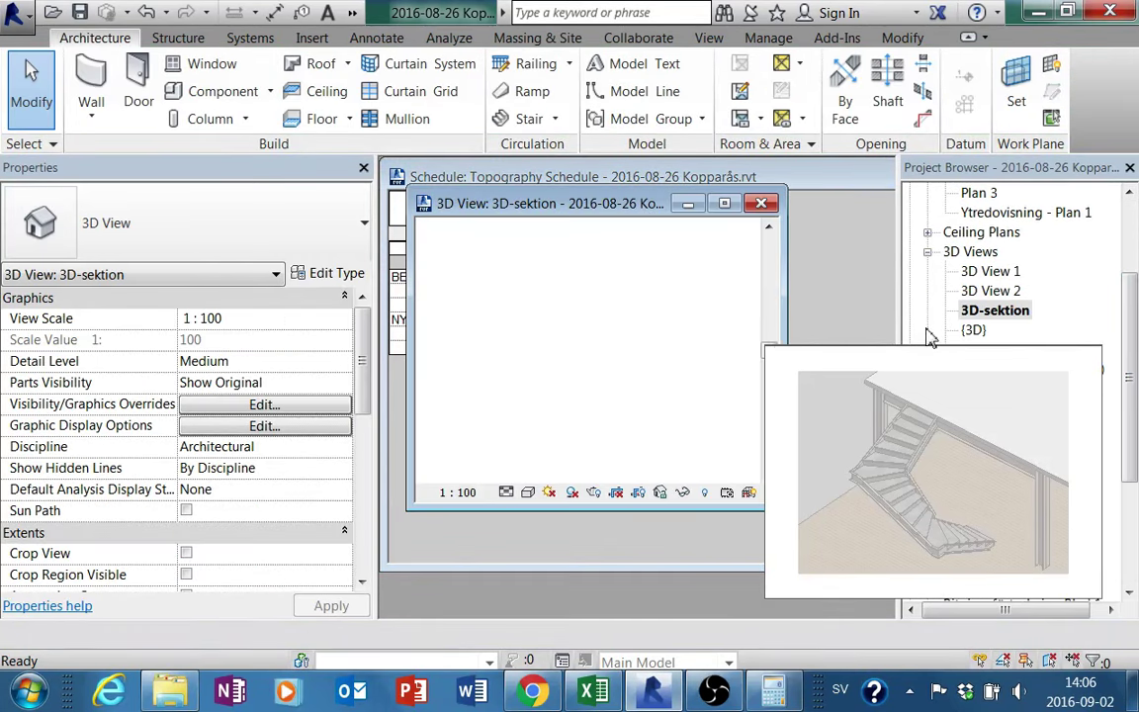
{"action": "middle_click_drag", "start_coordinate": [610, 400], "coordinate": [667, 419], "text": "shift"}
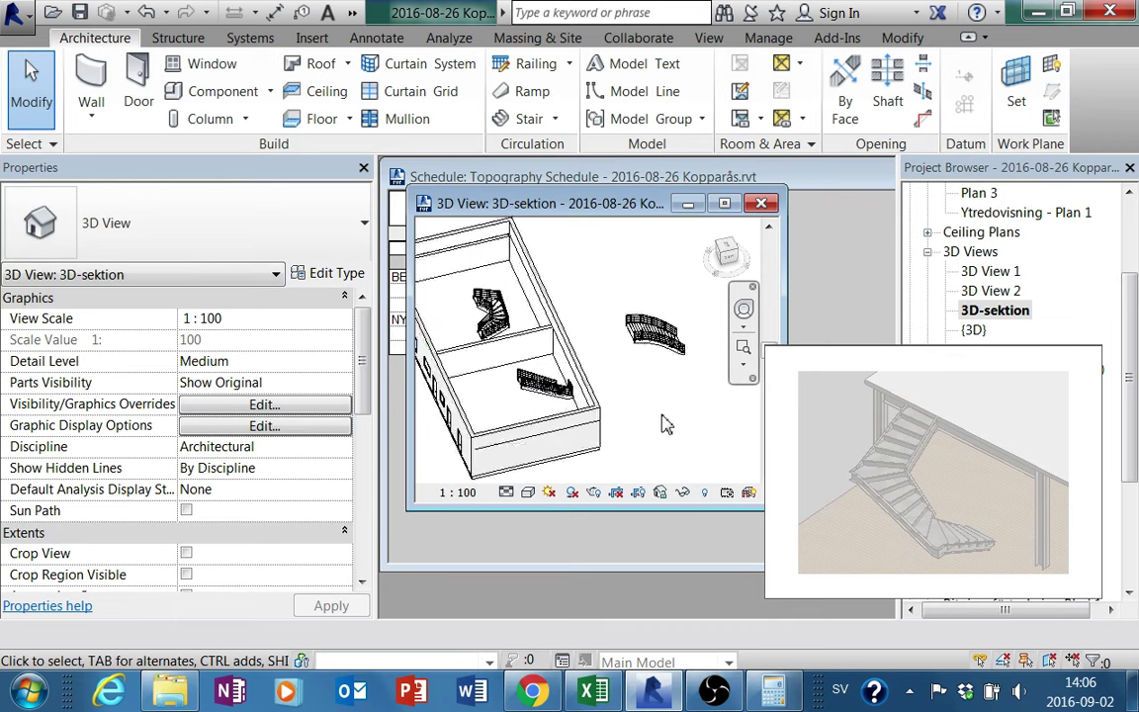
{"action": "mouse_move", "coordinate": [598, 381]}
{"action": "middle_mouse_down", "text": "shift"}
{"action": "mouse_move", "coordinate": [562, 359]}
{"action": "mouse_move", "coordinate": [603, 400]}
{"action": "mouse_move", "coordinate": [507, 410]}
{"action": "mouse_move", "coordinate": [531, 375]}
{"action": "mouse_move", "coordinate": [610, 358]}
{"action": "mouse_move", "coordinate": [649, 399]}
{"action": "mouse_move", "coordinate": [660, 383]}
{"action": "mouse_move", "coordinate": [690, 394]}
{"action": "mouse_move", "coordinate": [660, 398]}
{"action": "mouse_move", "coordinate": [668, 412]}
{"action": "mouse_move", "coordinate": [603, 404]}
{"action": "mouse_move", "coordinate": [638, 326]}
{"action": "middle_mouse_up", "text": "shift"}
{"action": "scroll", "coordinate": [596, 362], "scroll_direction": "down", "scroll_amount": 2}
{"action": "left_click", "coordinate": [689, 394]}
Open the run's sketch, try dragging the right boundary end out, and dismiss the join error
{"action": "left_click", "coordinate": [895, 108]}
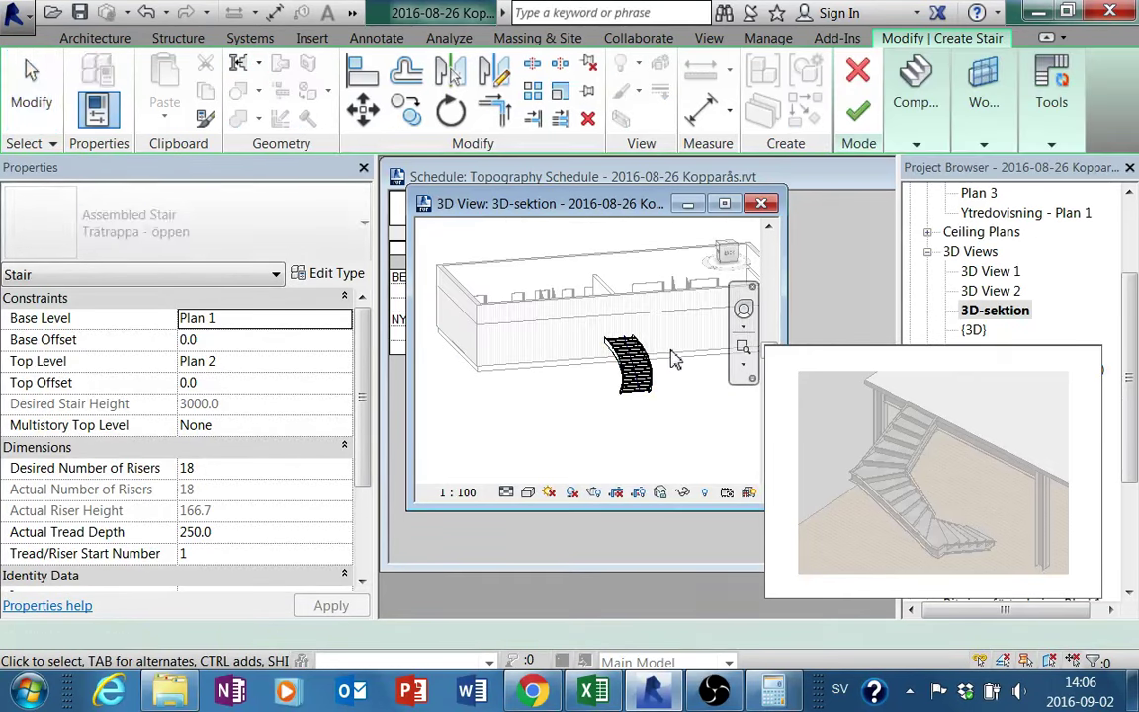
{"action": "left_click", "coordinate": [638, 398]}
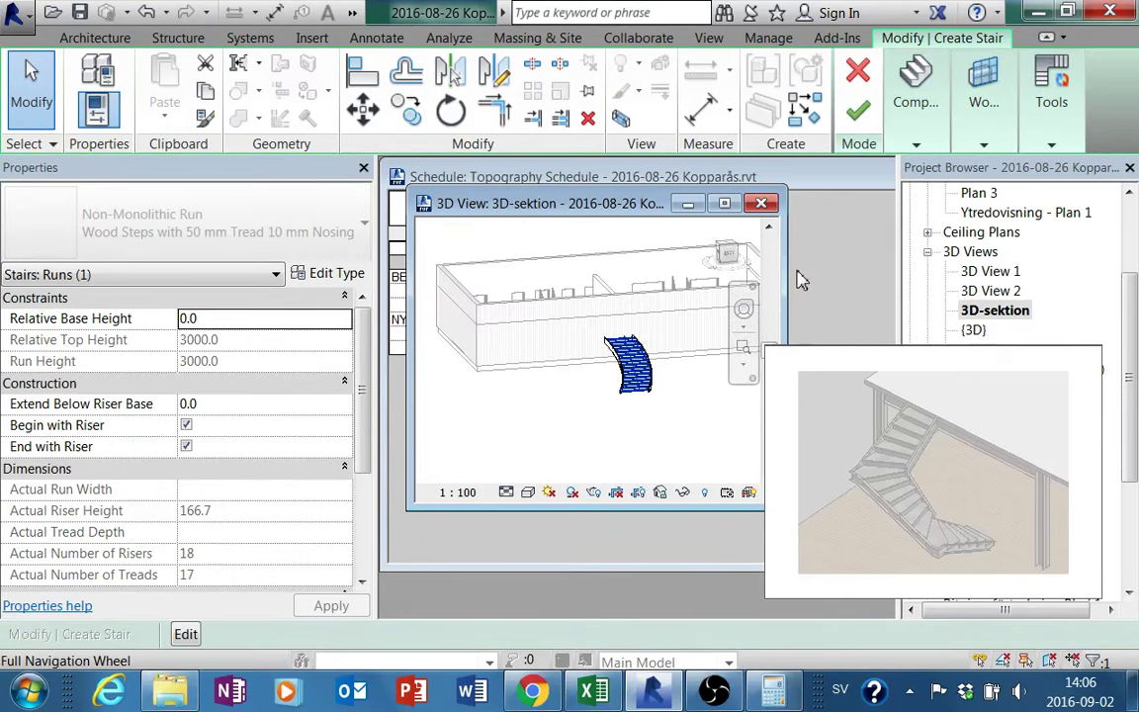
{"action": "left_click", "coordinate": [996, 193]}
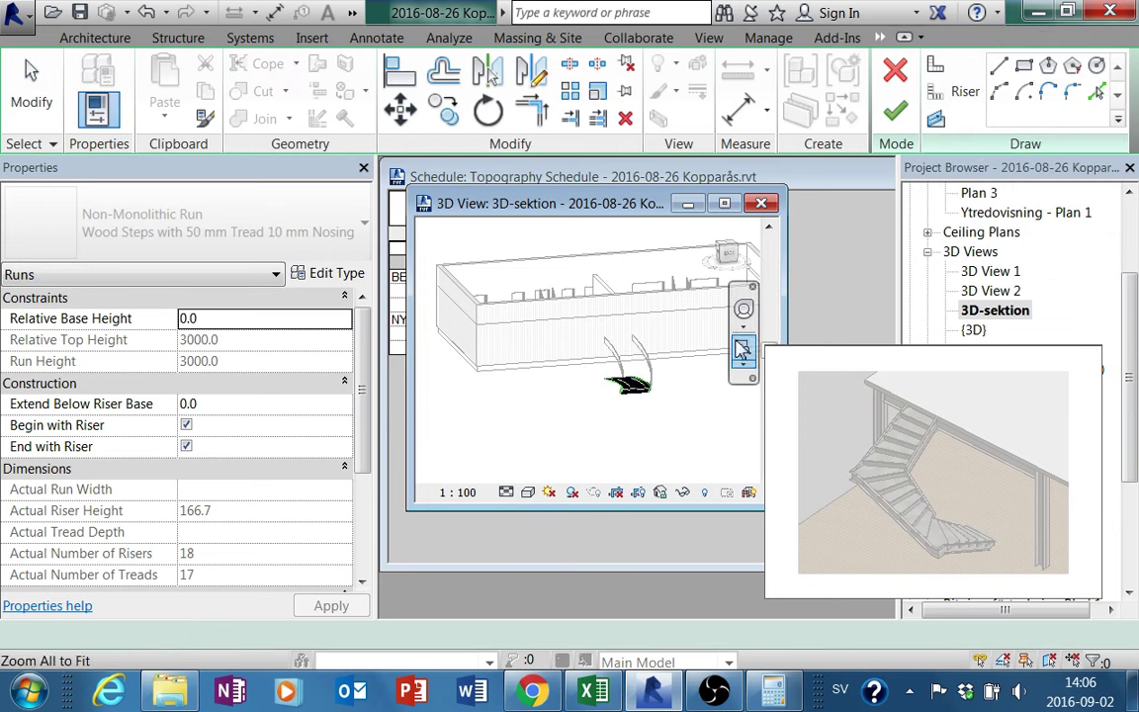
{"action": "mouse_move", "coordinate": [653, 475]}
{"action": "middle_mouse_down", "text": "shift"}
{"action": "mouse_move", "coordinate": [650, 433]}
{"action": "mouse_move", "coordinate": [720, 379]}
{"action": "mouse_move", "coordinate": [676, 411]}
{"action": "mouse_move", "coordinate": [613, 430]}
{"action": "mouse_move", "coordinate": [613, 448]}
{"action": "mouse_move", "coordinate": [587, 427]}
{"action": "middle_mouse_up", "text": "shift"}
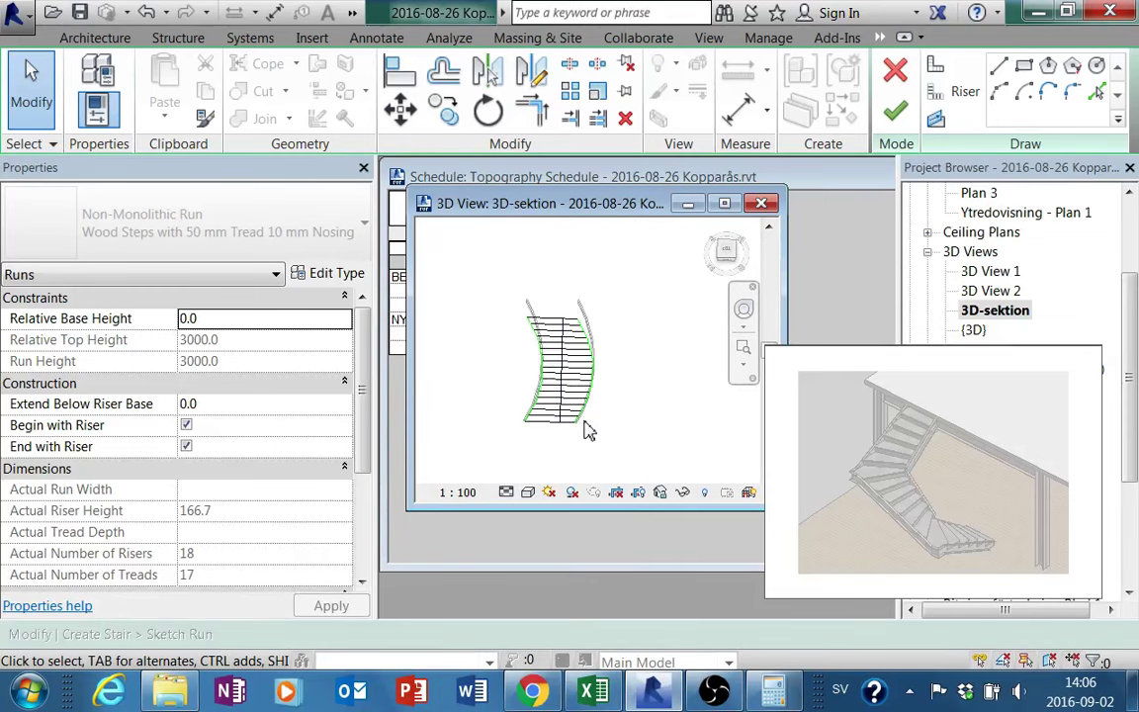
{"action": "scroll", "coordinate": [579, 435], "scroll_direction": "up", "scroll_amount": 3}
{"action": "left_click_drag", "start_coordinate": [579, 432], "coordinate": [604, 358]}
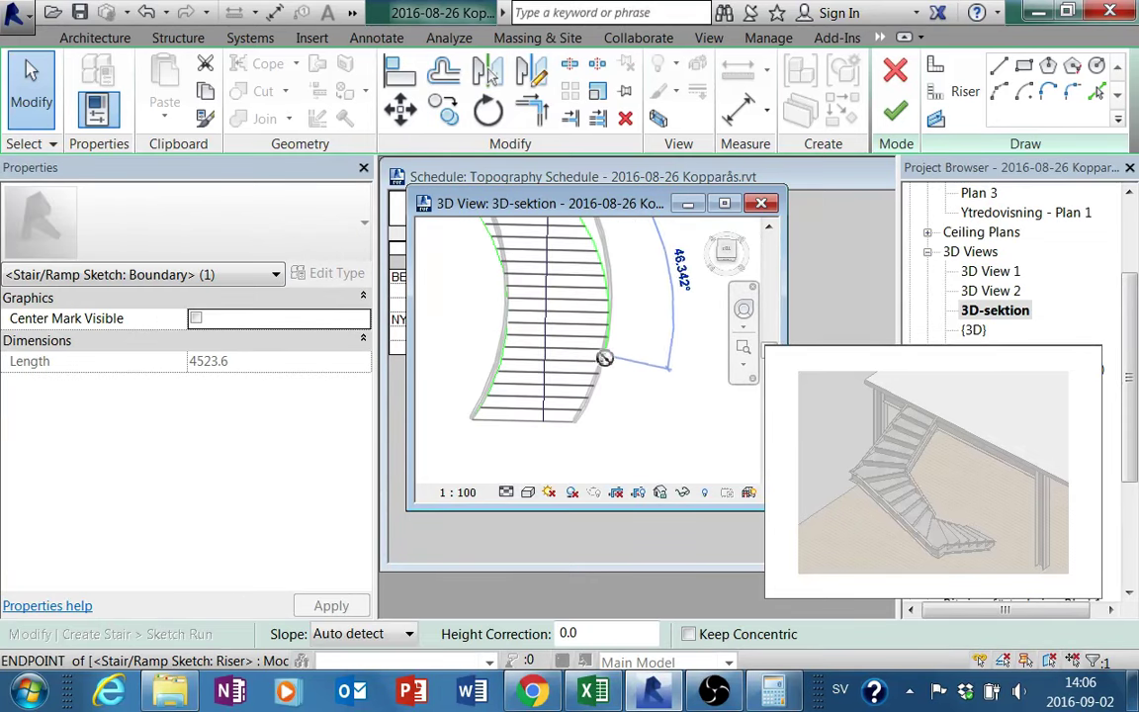
{"action": "left_click_drag", "start_coordinate": [612, 311], "coordinate": [610, 300]}
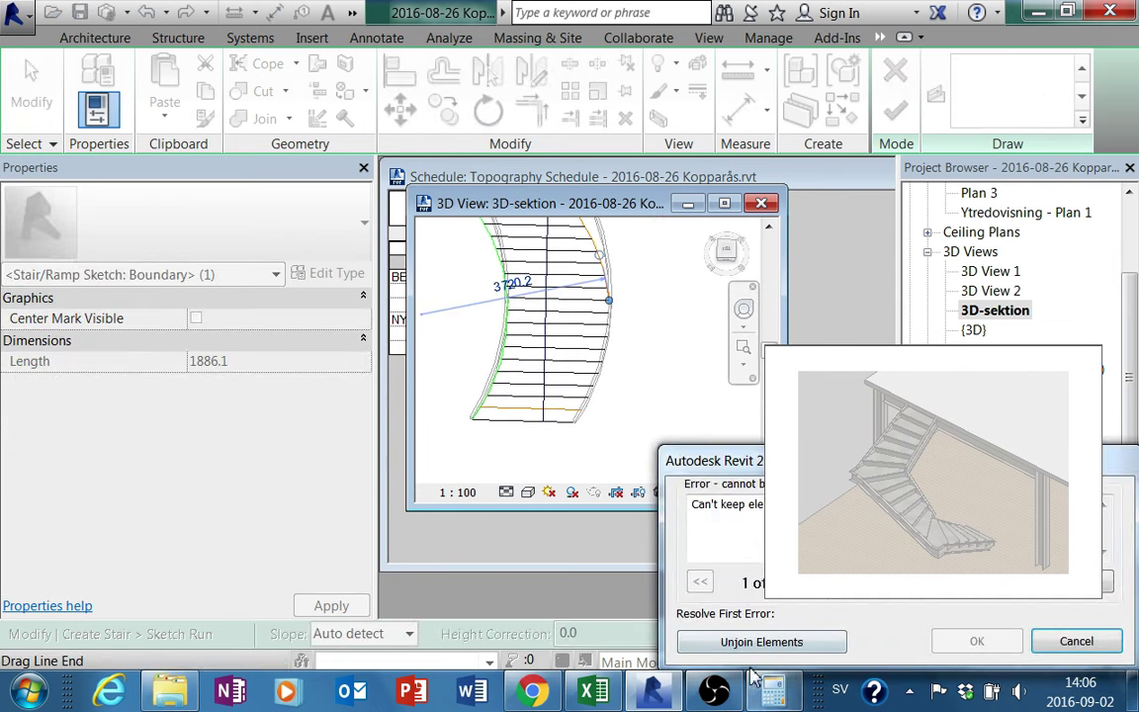
{"action": "left_click", "coordinate": [756, 643]}
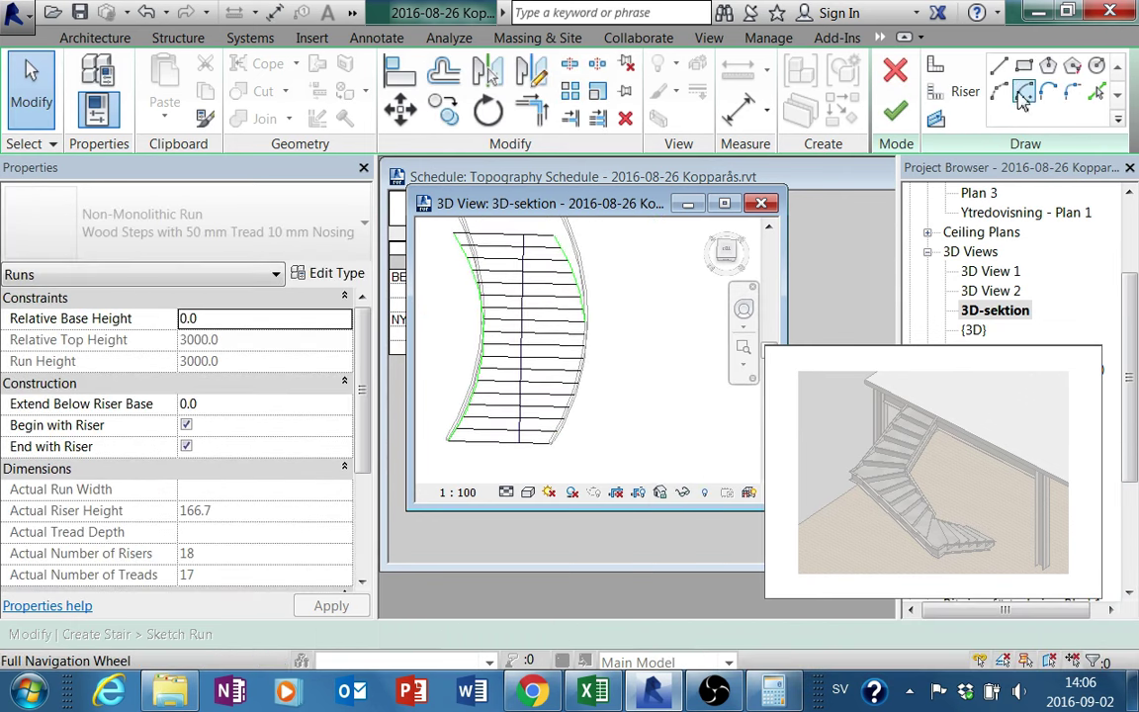
Draw a new curved boundary from the riser endpoint out toward the lower right
{"action": "left_click", "coordinate": [1005, 99]}
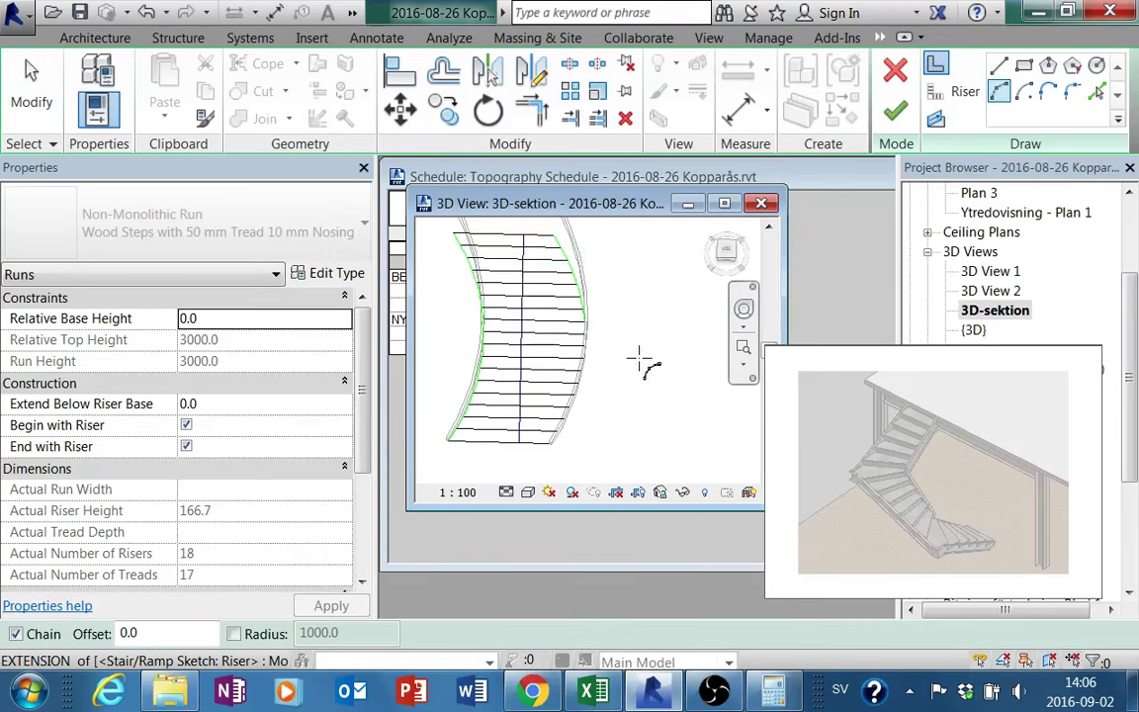
{"action": "mouse_move", "coordinate": [641, 358]}
{"action": "middle_mouse_down", "text": "shift"}
{"action": "mouse_move", "coordinate": [654, 424]}
{"action": "mouse_move", "coordinate": [663, 353]}
{"action": "middle_mouse_up", "text": "shift"}
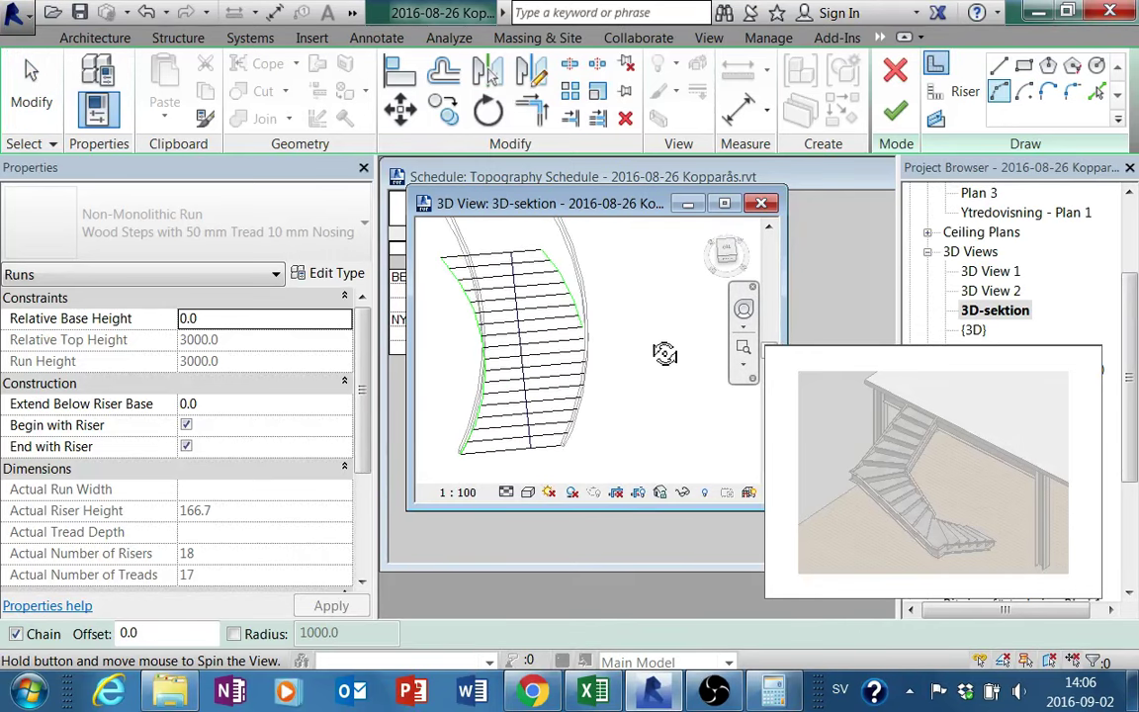
{"action": "left_click", "coordinate": [583, 338]}
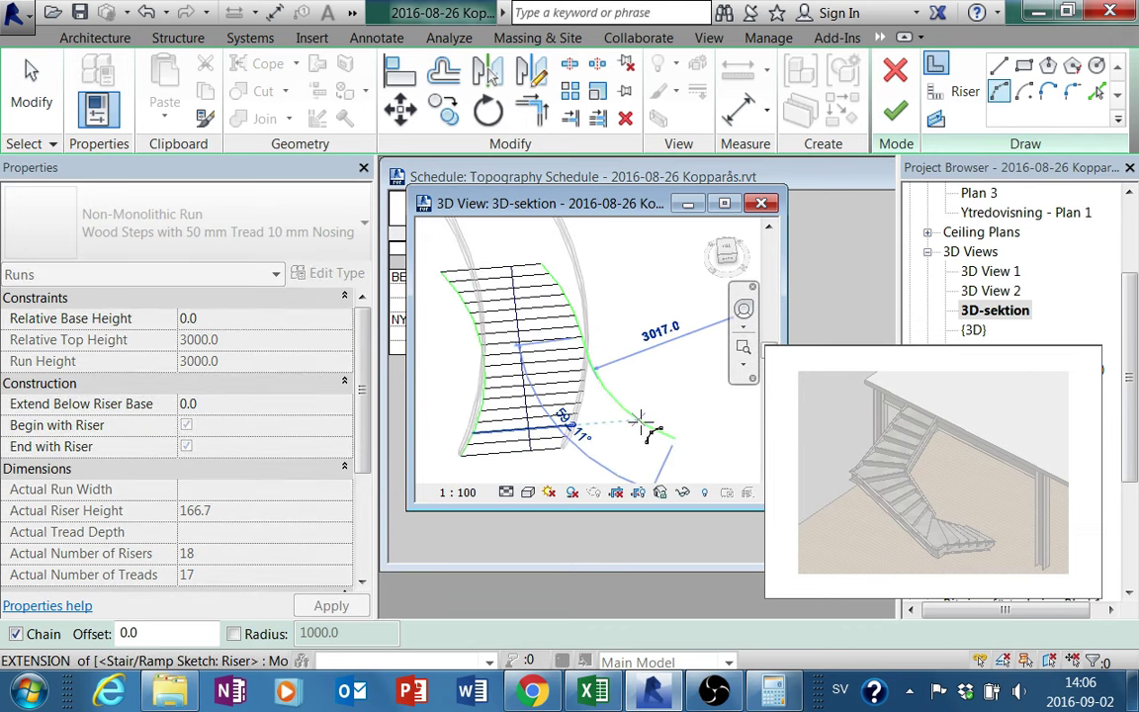
{"action": "key", "text": "Escape"}
{"action": "key", "text": "Escape"}
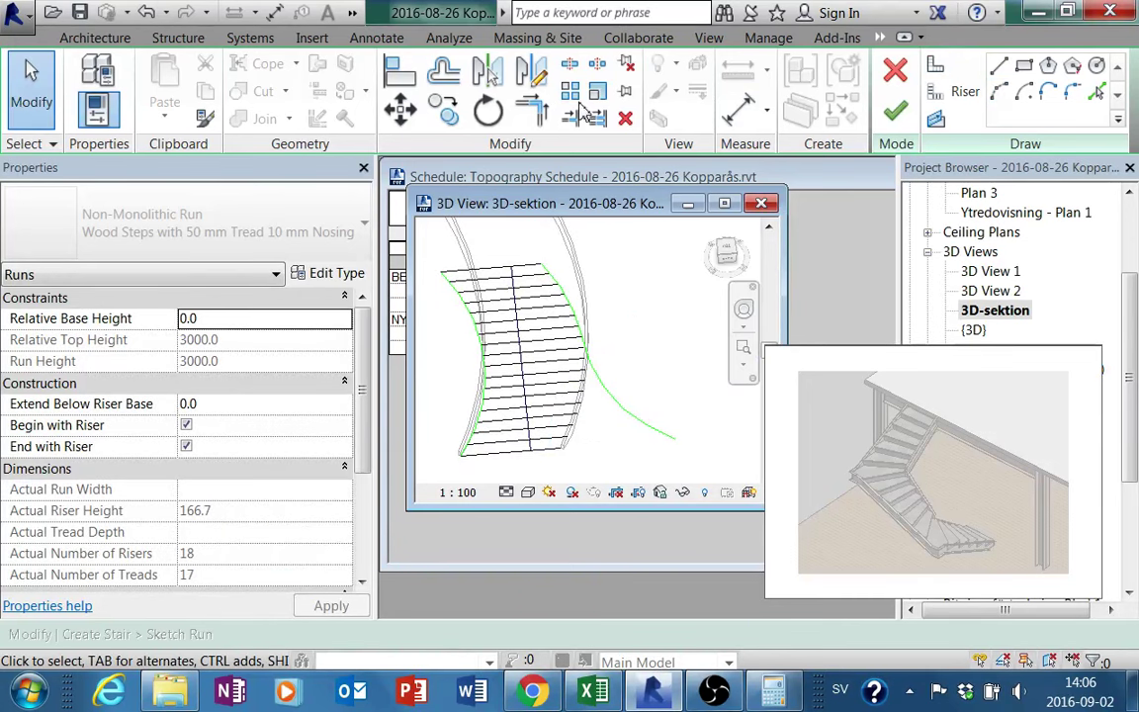
Extend the lower risers to the new arc and finish the flared run's sketch
{"action": "left_click", "coordinate": [594, 118]}
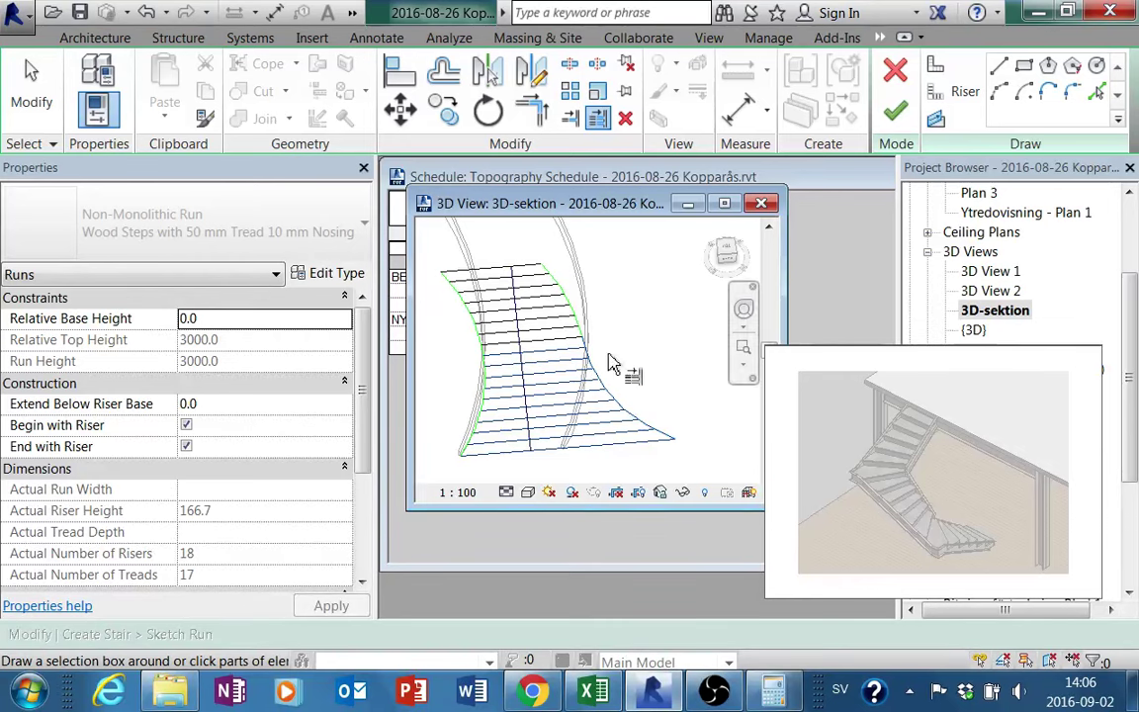
{"action": "left_click", "coordinate": [894, 121]}
{"action": "mouse_move", "coordinate": [666, 406]}
{"action": "middle_mouse_down", "text": "shift"}
{"action": "mouse_move", "coordinate": [624, 286]}
{"action": "mouse_move", "coordinate": [708, 226]}
{"action": "mouse_move", "coordinate": [720, 249]}
{"action": "mouse_move", "coordinate": [611, 343]}
{"action": "mouse_move", "coordinate": [596, 377]}
{"action": "middle_mouse_up", "text": "shift"}
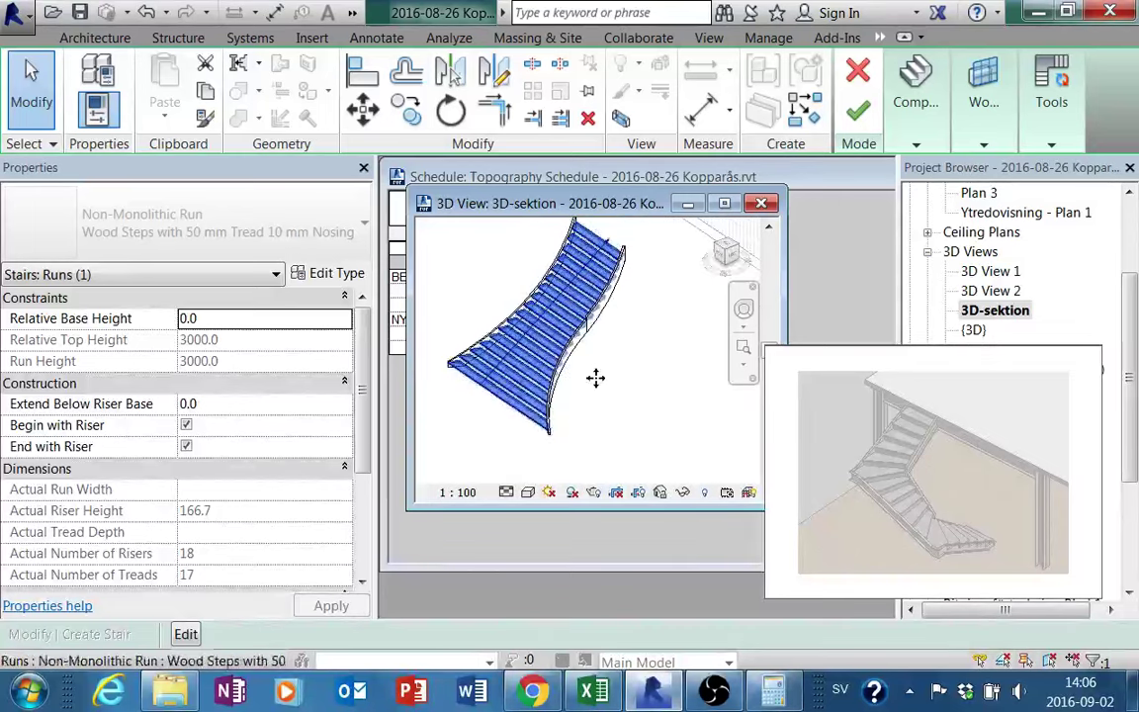
{"action": "mouse_move", "coordinate": [602, 437]}
{"action": "middle_mouse_down", "text": "shift"}
{"action": "mouse_move", "coordinate": [478, 377]}
{"action": "mouse_move", "coordinate": [463, 335]}
{"action": "mouse_move", "coordinate": [473, 307]}
{"action": "mouse_move", "coordinate": [579, 423]}
{"action": "mouse_move", "coordinate": [656, 435]}
{"action": "mouse_move", "coordinate": [638, 432]}
{"action": "mouse_move", "coordinate": [678, 409]}
{"action": "middle_mouse_up", "text": "shift"}
Exit stair editing to commit the flared stair and orbit to view its railings
{"action": "left_click", "coordinate": [613, 436]}
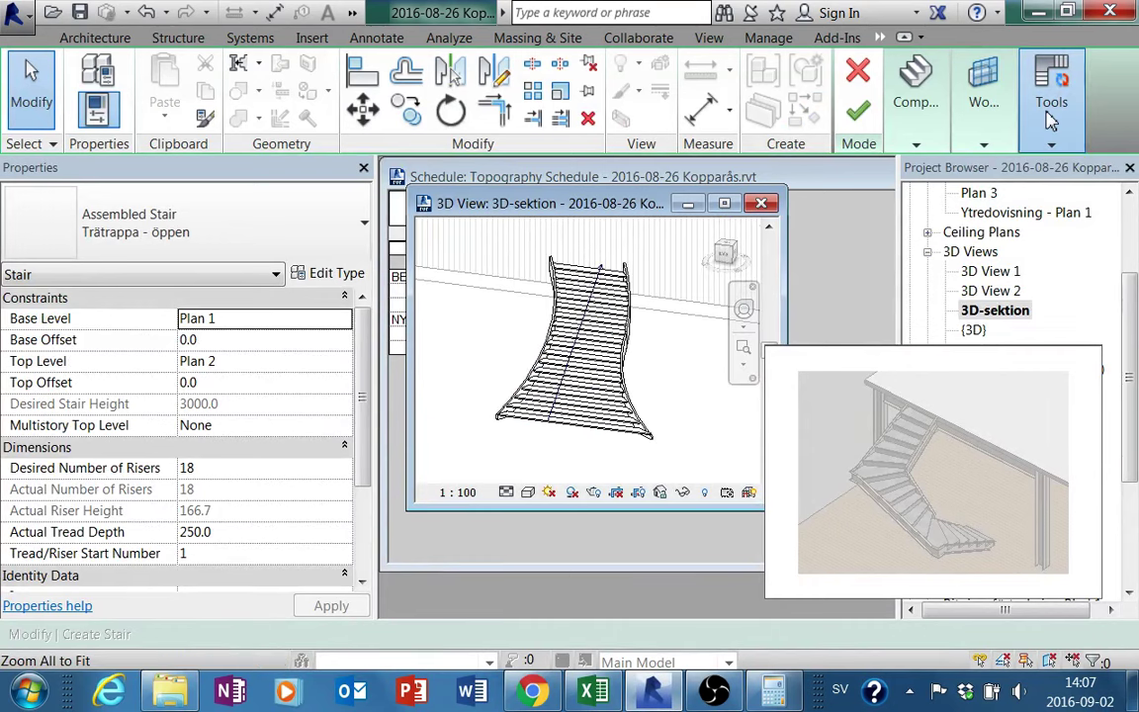
{"action": "left_click", "coordinate": [856, 116]}
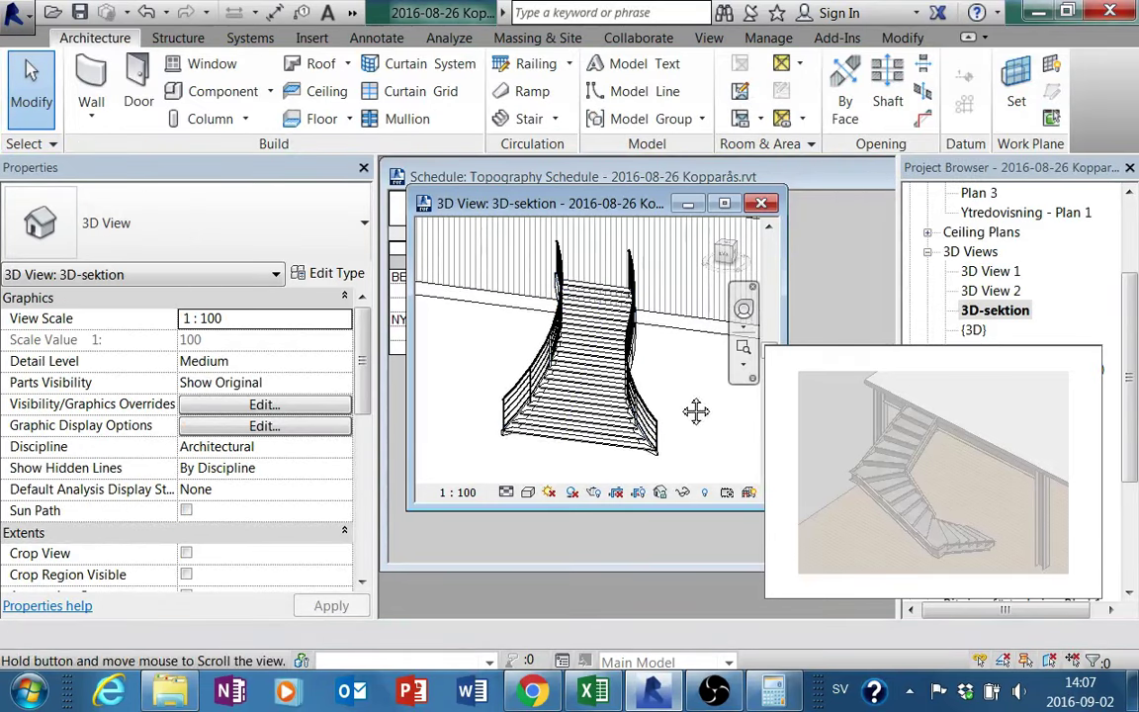
{"action": "mouse_move", "coordinate": [624, 438]}
{"action": "middle_mouse_down", "text": "shift"}
{"action": "mouse_move", "coordinate": [702, 407]}
{"action": "mouse_move", "coordinate": [704, 420]}
{"action": "middle_mouse_up", "text": "shift"}
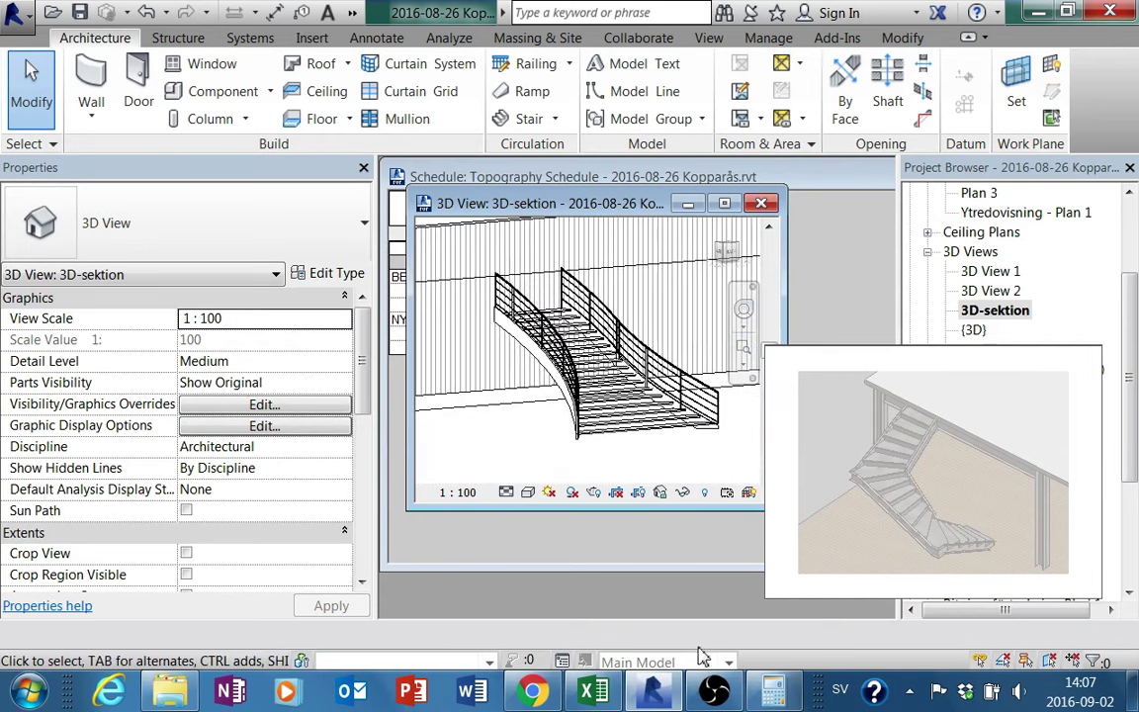
{"action": "left_click", "coordinate": [737, 692]}
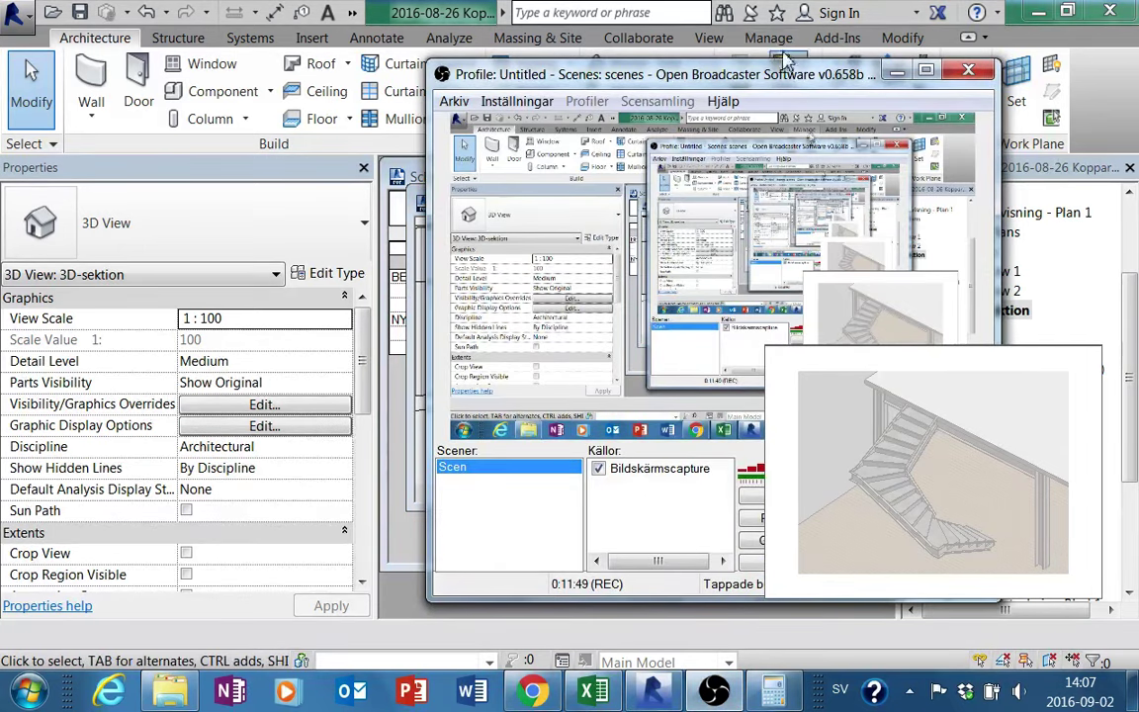